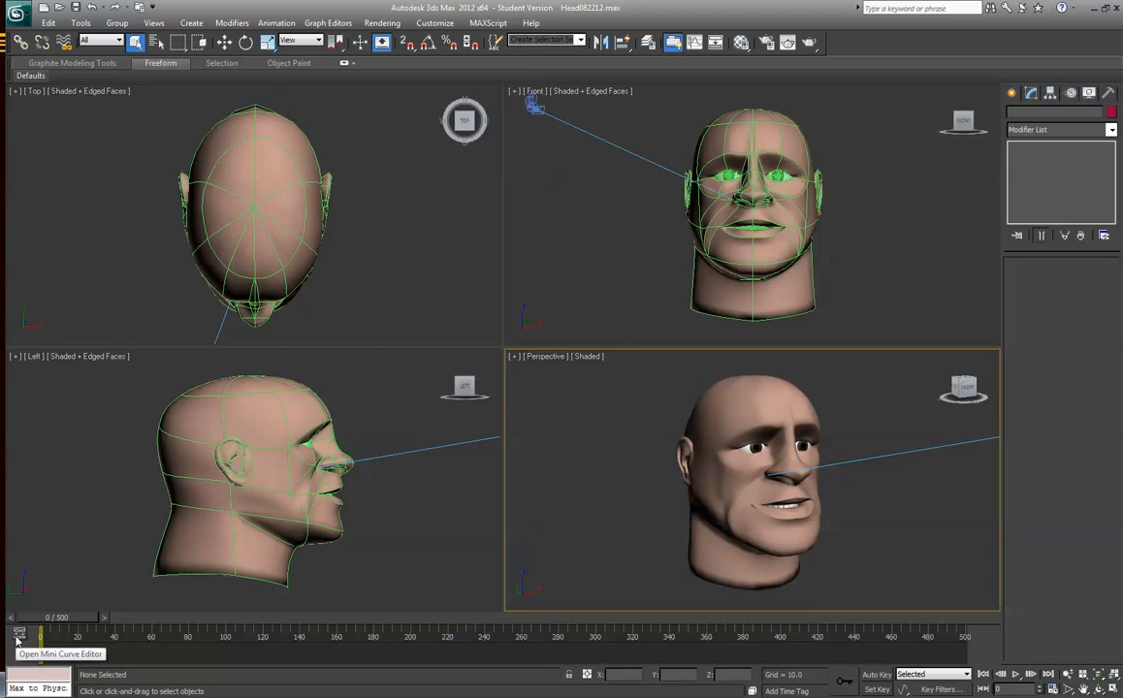
Load the Handle_Truth file into the scene's Sound track in the Mini Curve Editor and display its waveform.
left_click(17, 640)
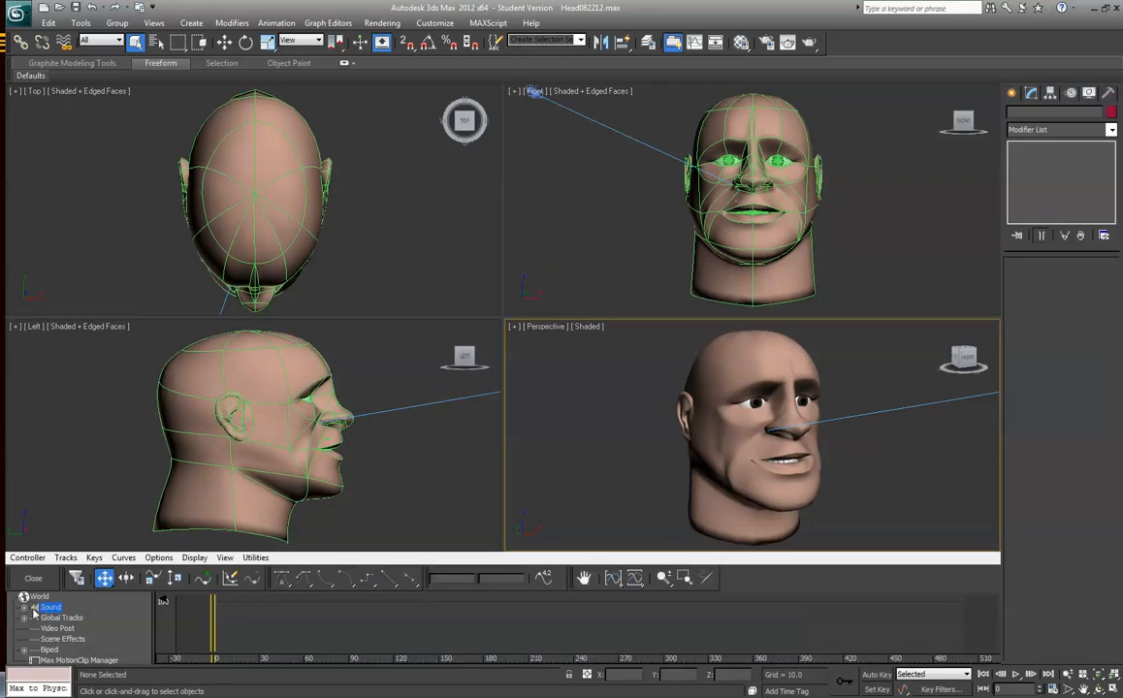
double_click(44, 608)
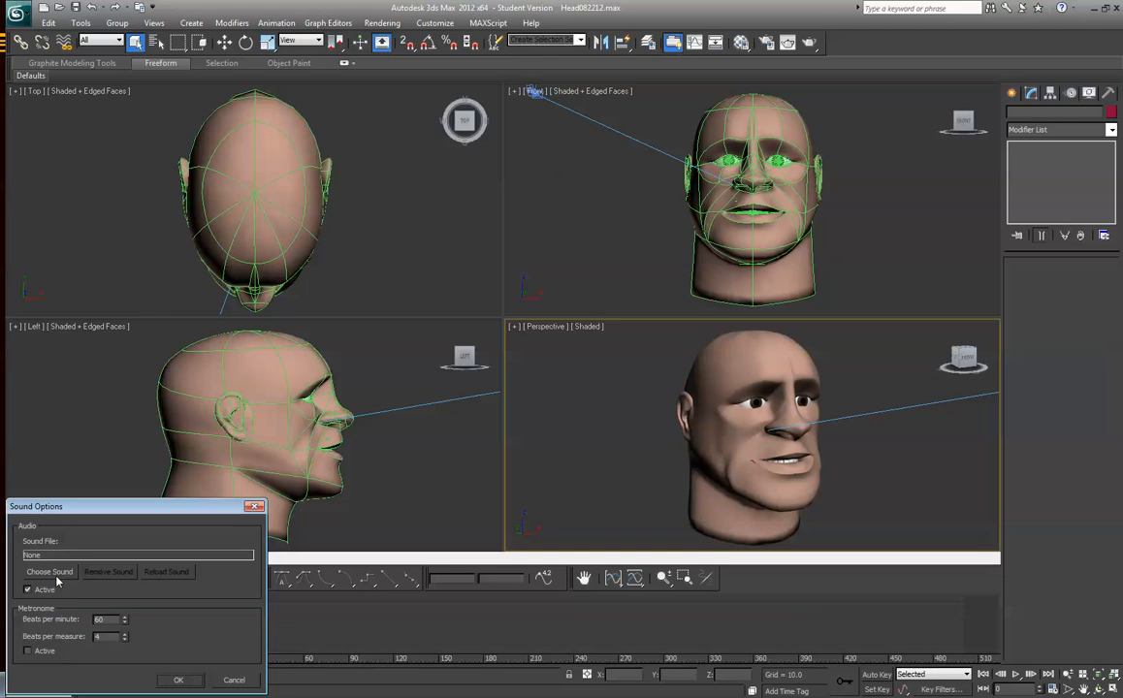
left_click(50, 573)
left_click(58, 421)
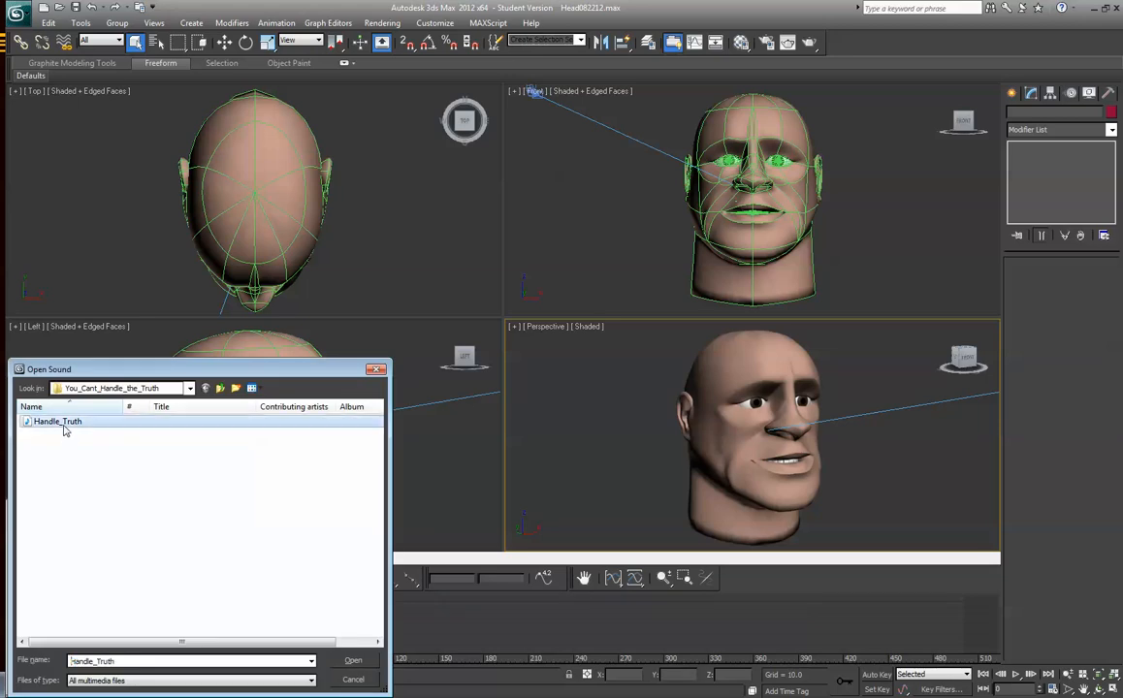
left_click(353, 660)
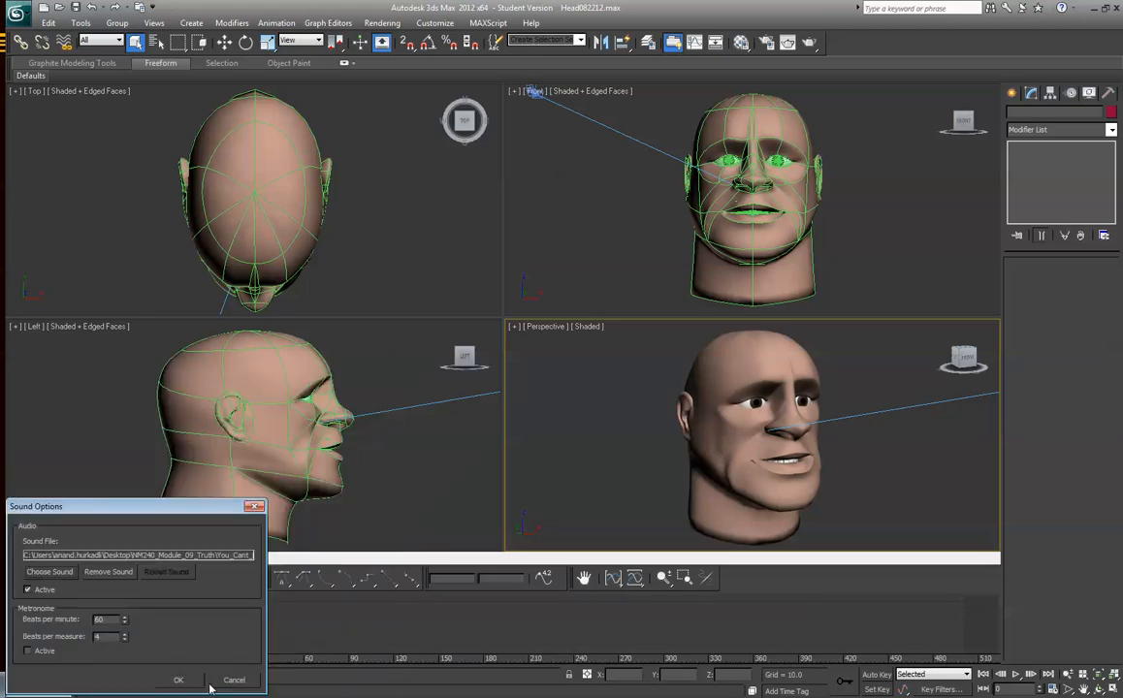
left_click(178, 681)
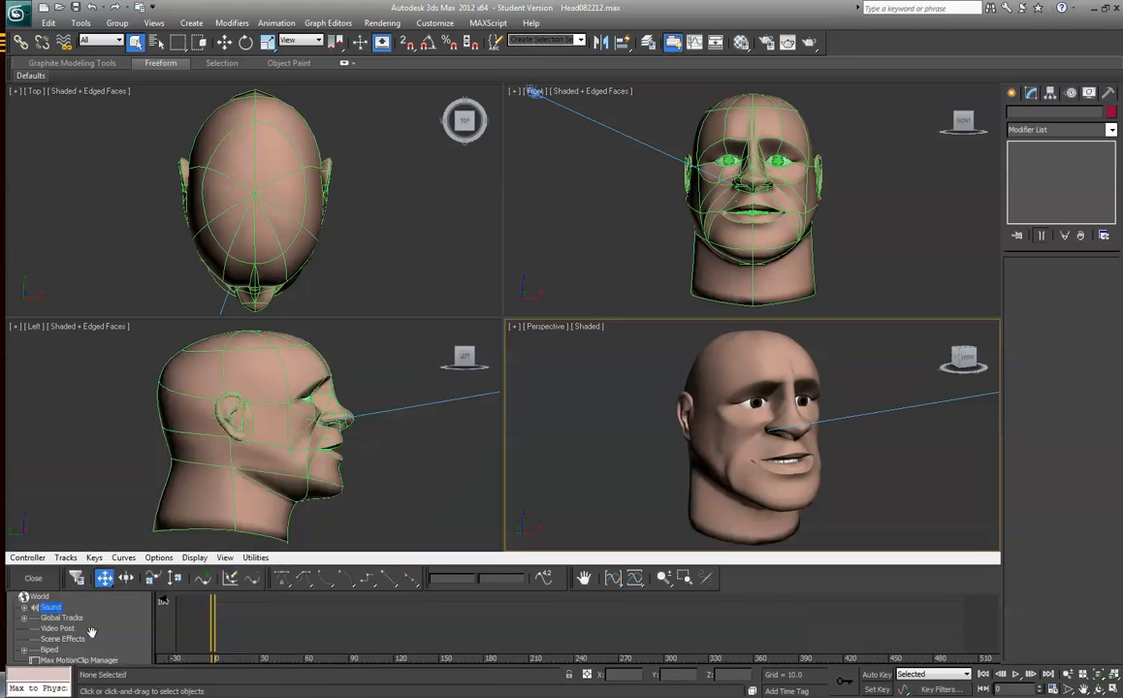
left_click(27, 608)
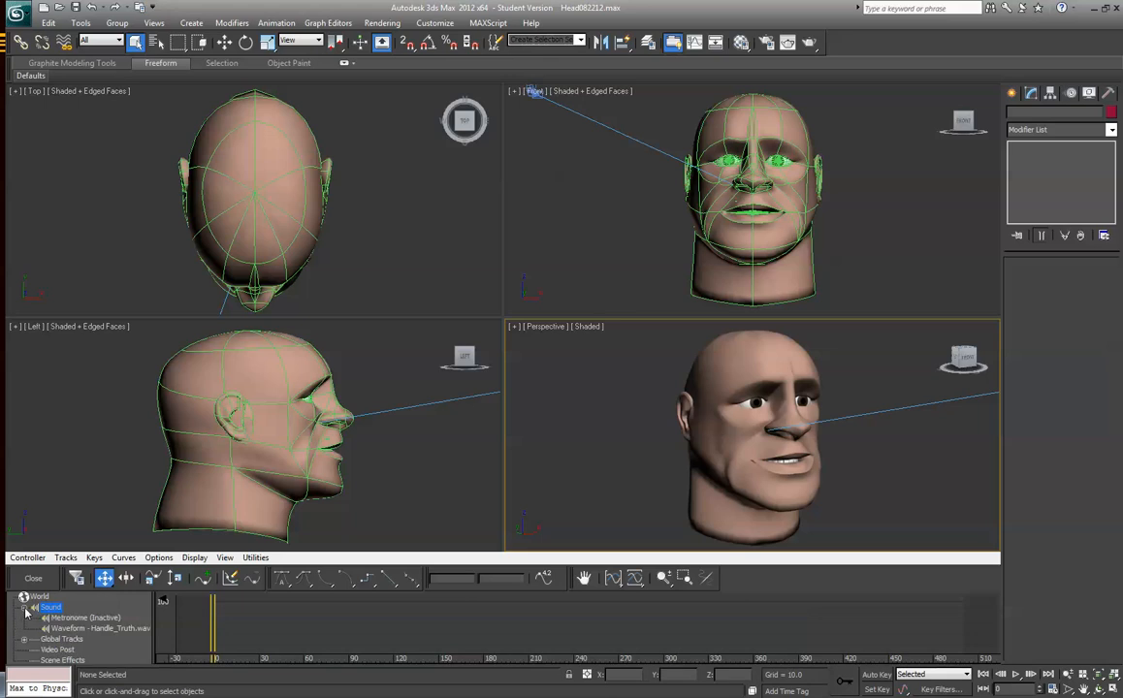
left_click(80, 629)
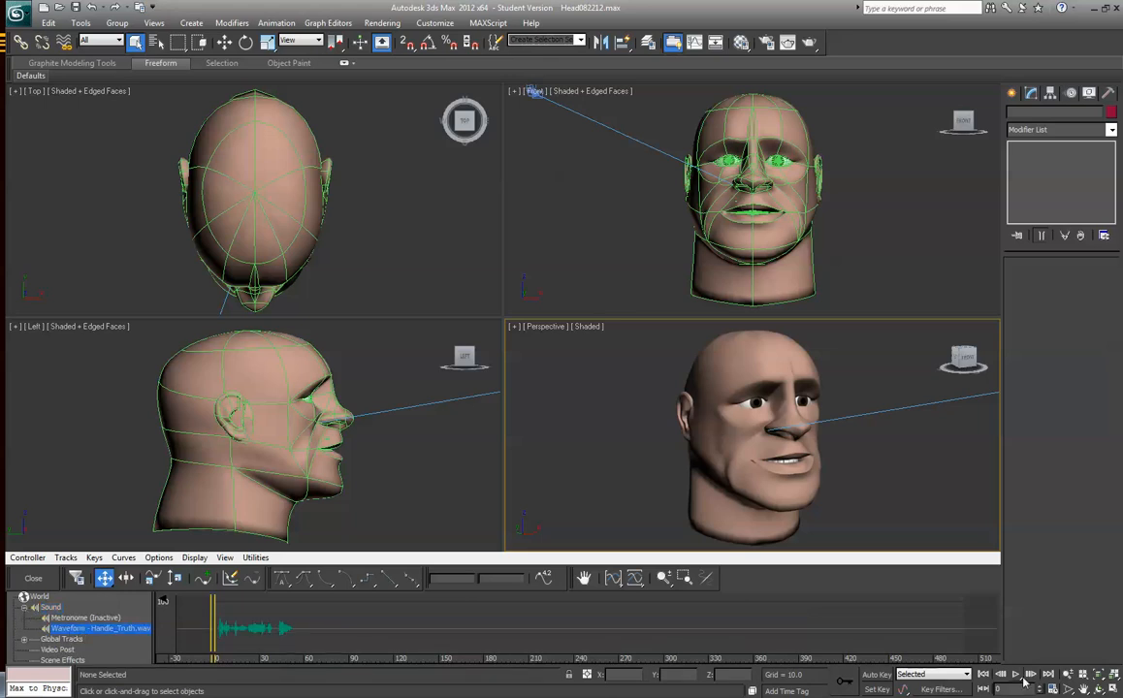
Set the animation end time to frame 60 and close the Mini Curve Editor.
left_click(1054, 689)
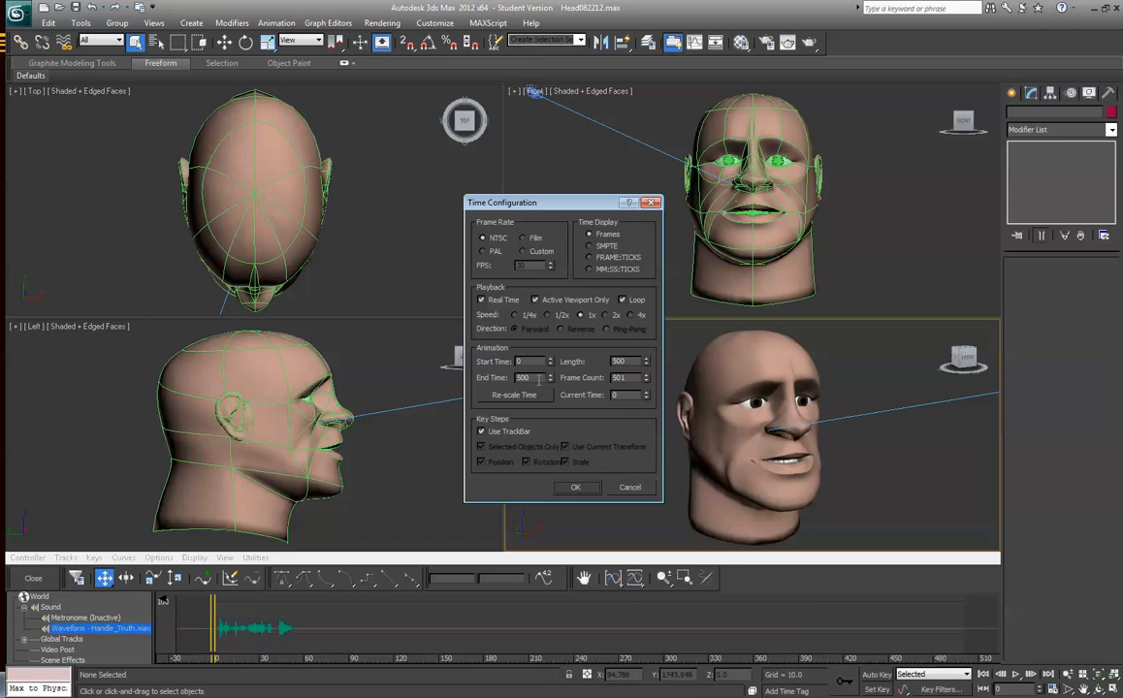
left_click_drag(546, 377, 432, 377)
type("60")
left_click(575, 487)
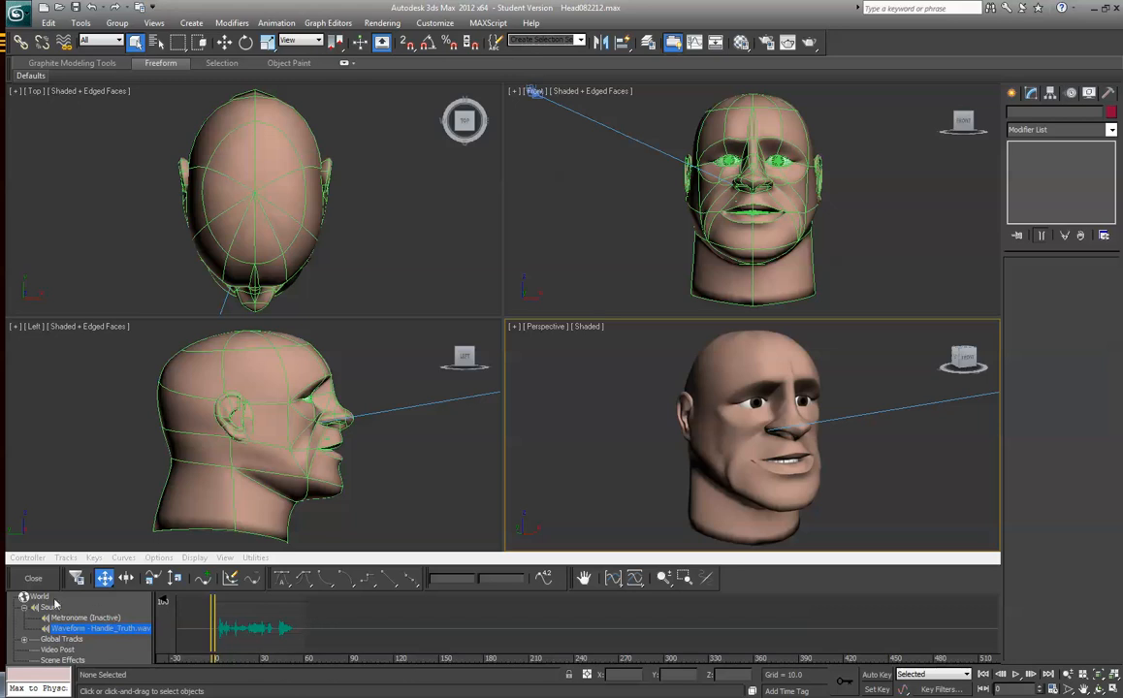
left_click(33, 578)
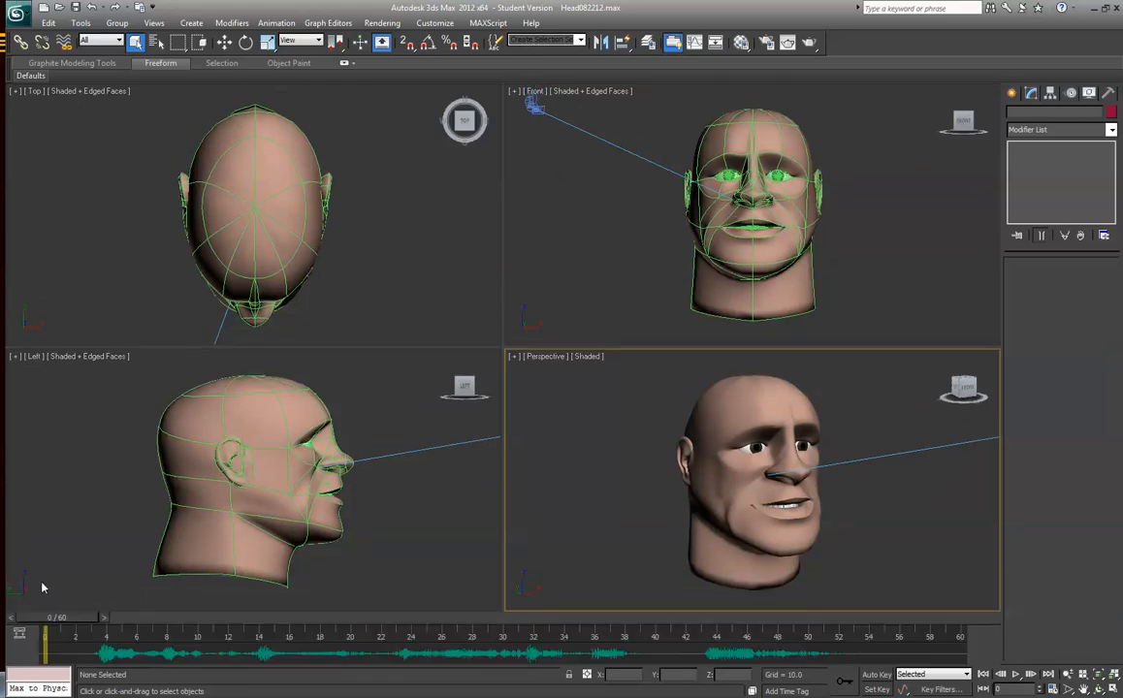
Clone the head as a single independent copy beside the original along the X axis, at about X 745.
left_click(771, 395)
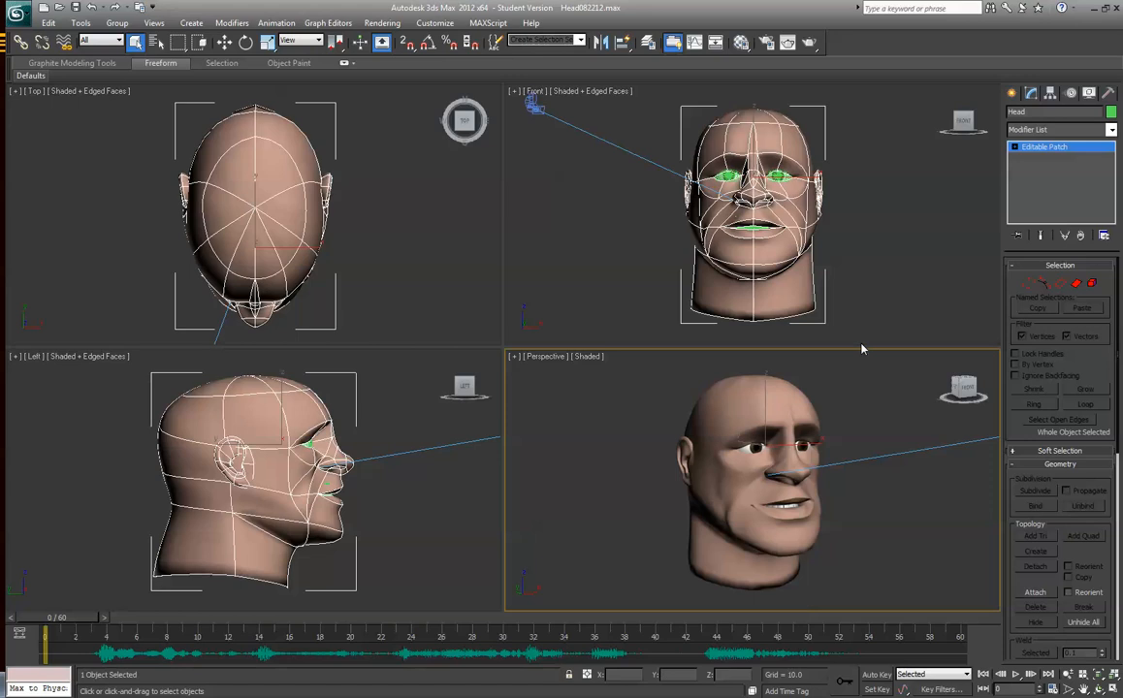
left_click(224, 44)
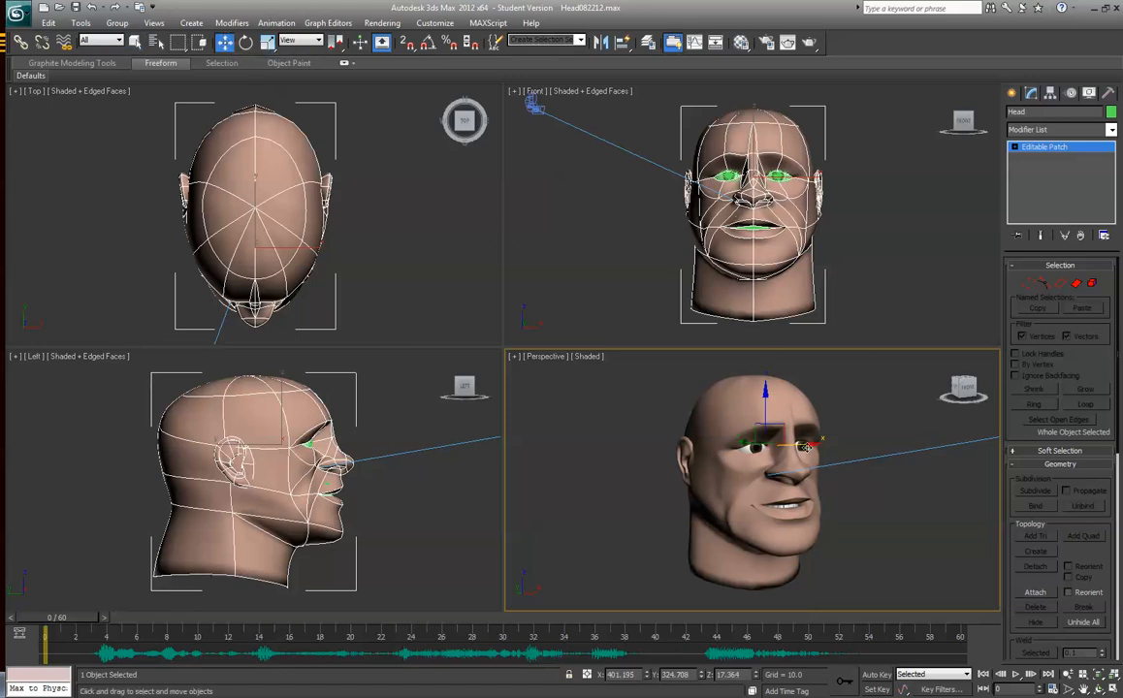
left_click_drag(804, 446, 930, 445, "shift")
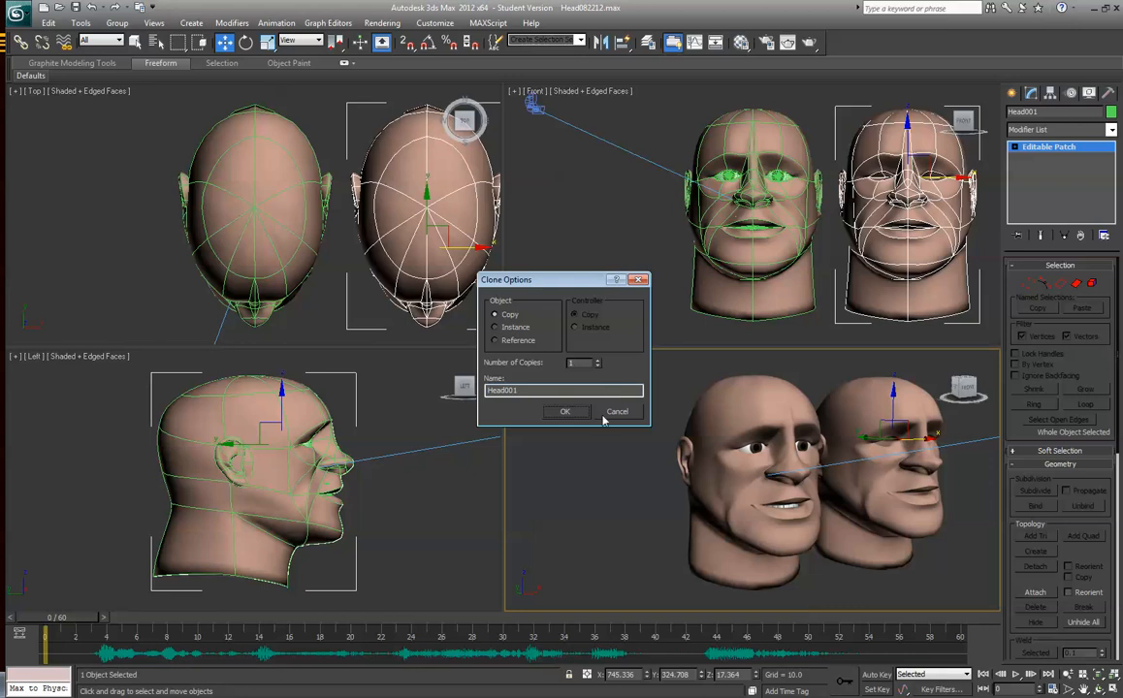
left_click(570, 412)
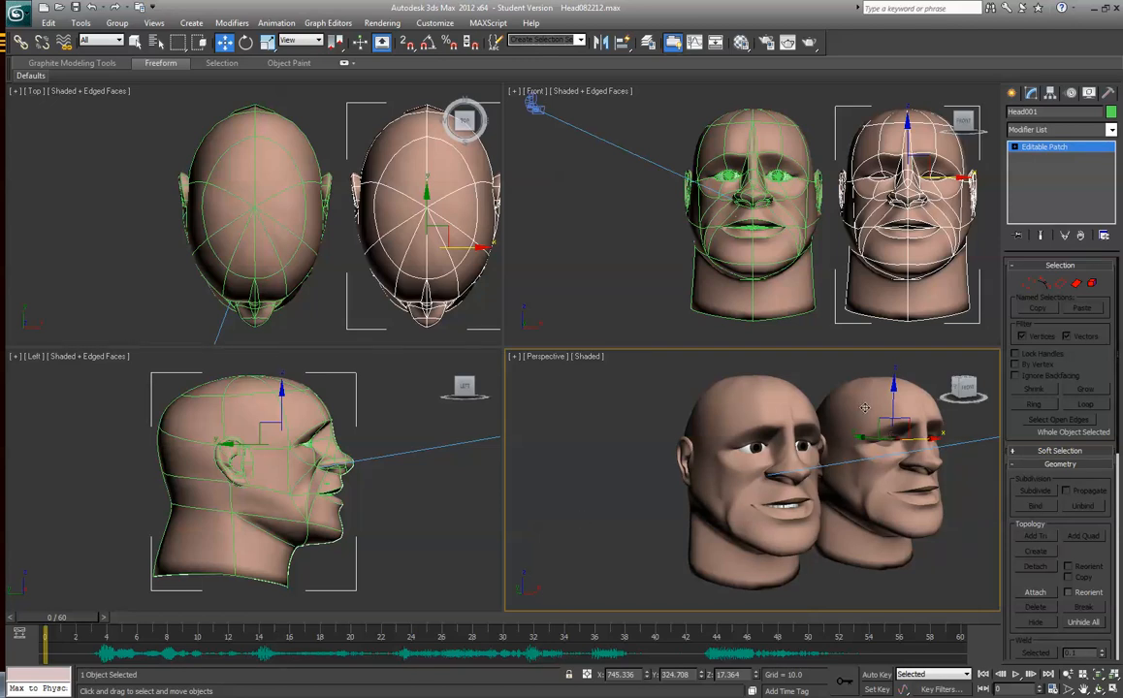
Lower the cheek vertex beside the copied head's nose, on its left side, to about Z -36 and undo the sideways move.
middle_click_drag(910, 222, 739, 239)
key("alt+w")
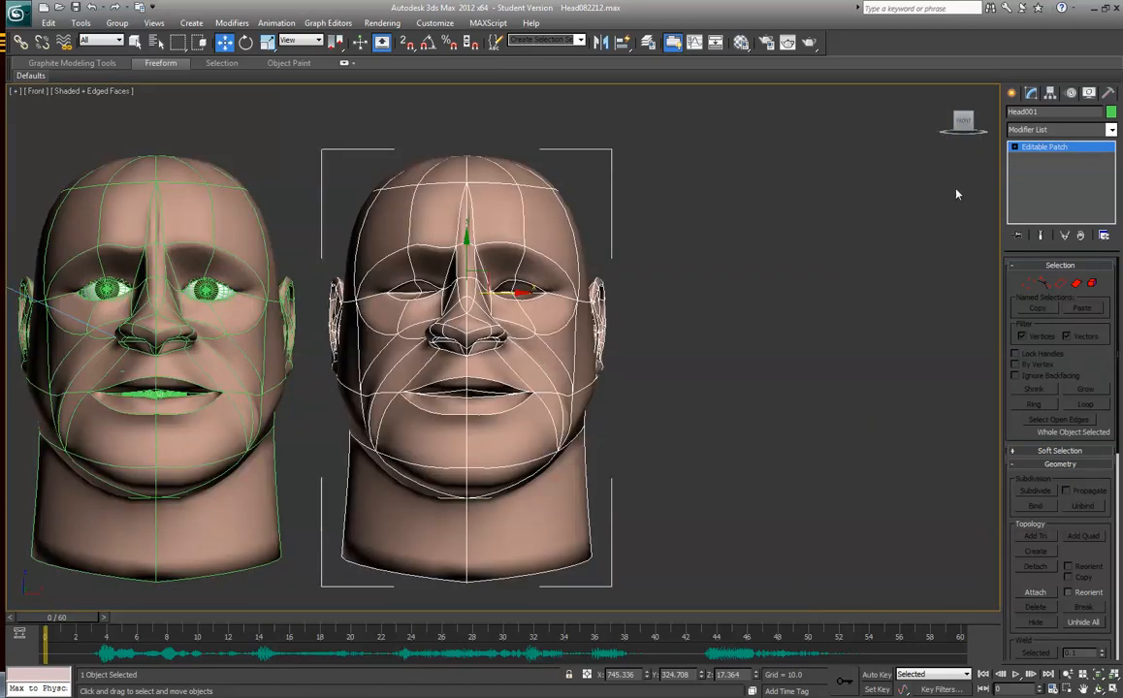
left_click(1044, 282)
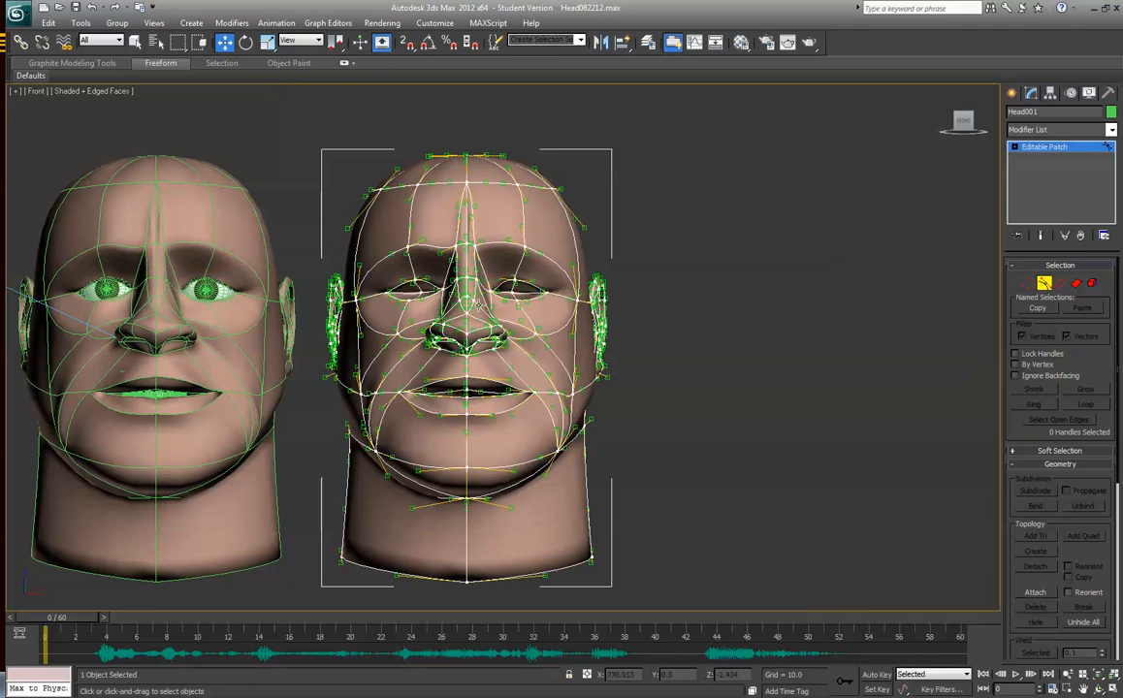
left_click(1028, 284)
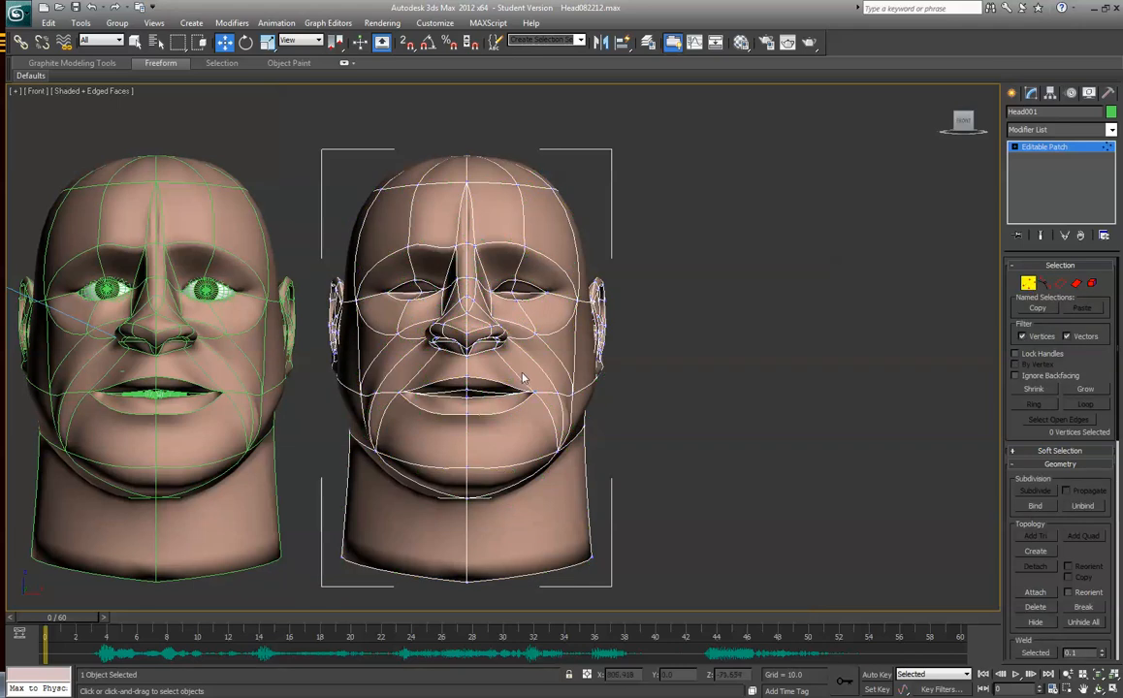
left_click(531, 328)
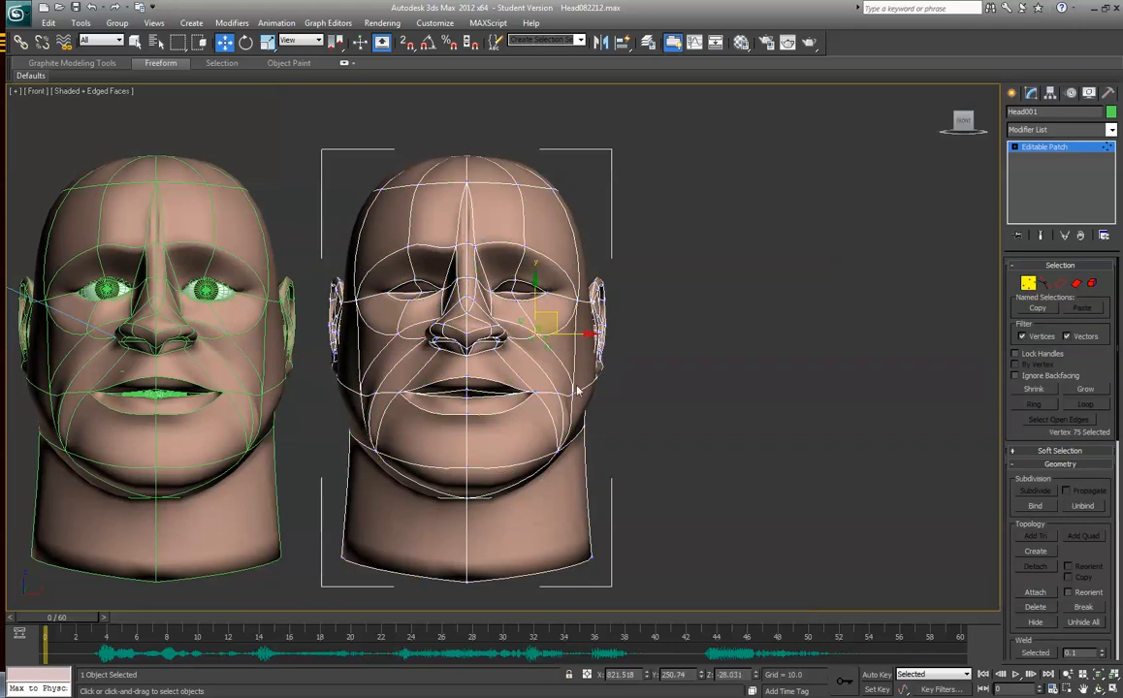
scroll(524, 354, "up", 4)
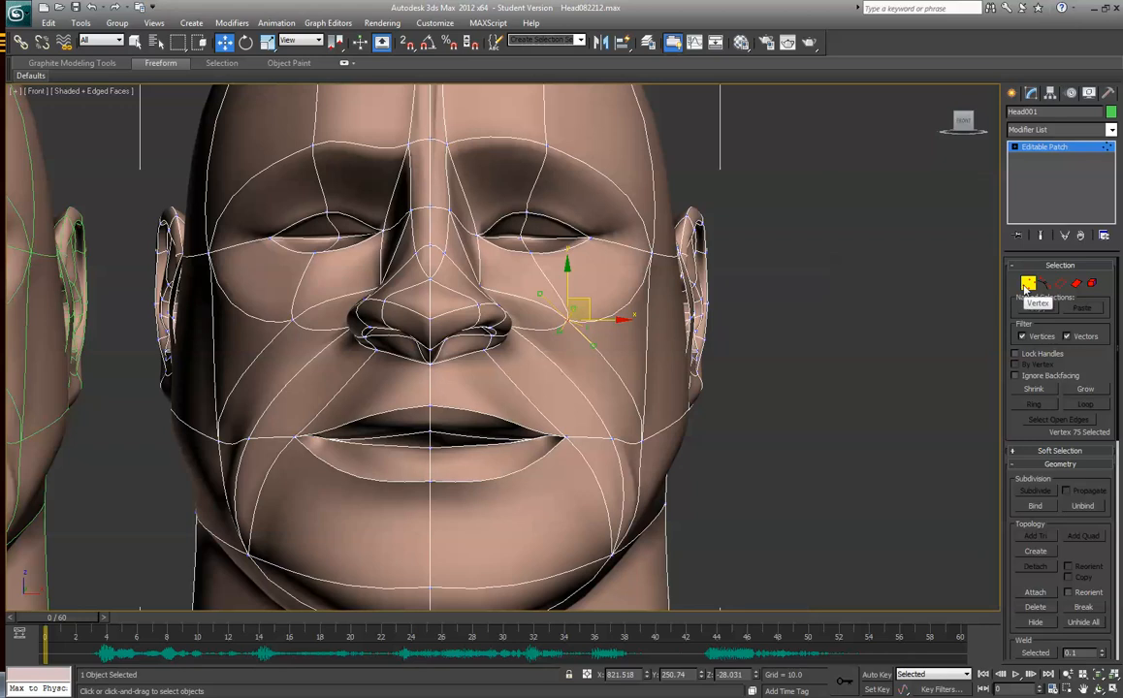
left_click_drag(965, 121, 977, 132)
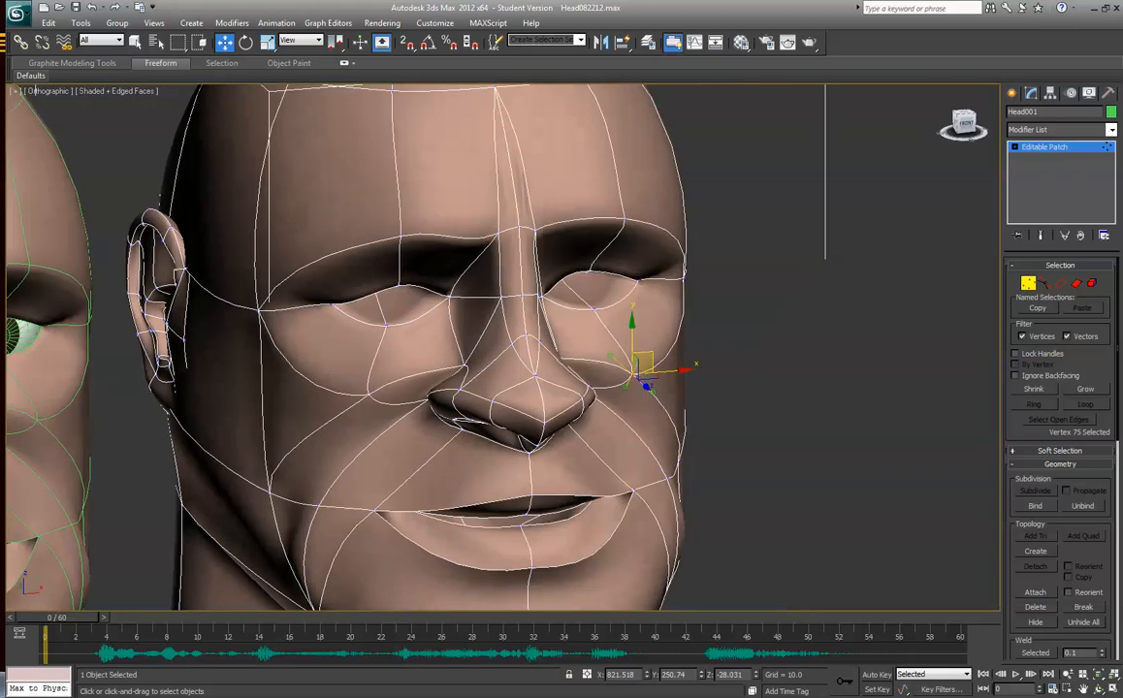
left_click_drag(641, 356, 691, 383)
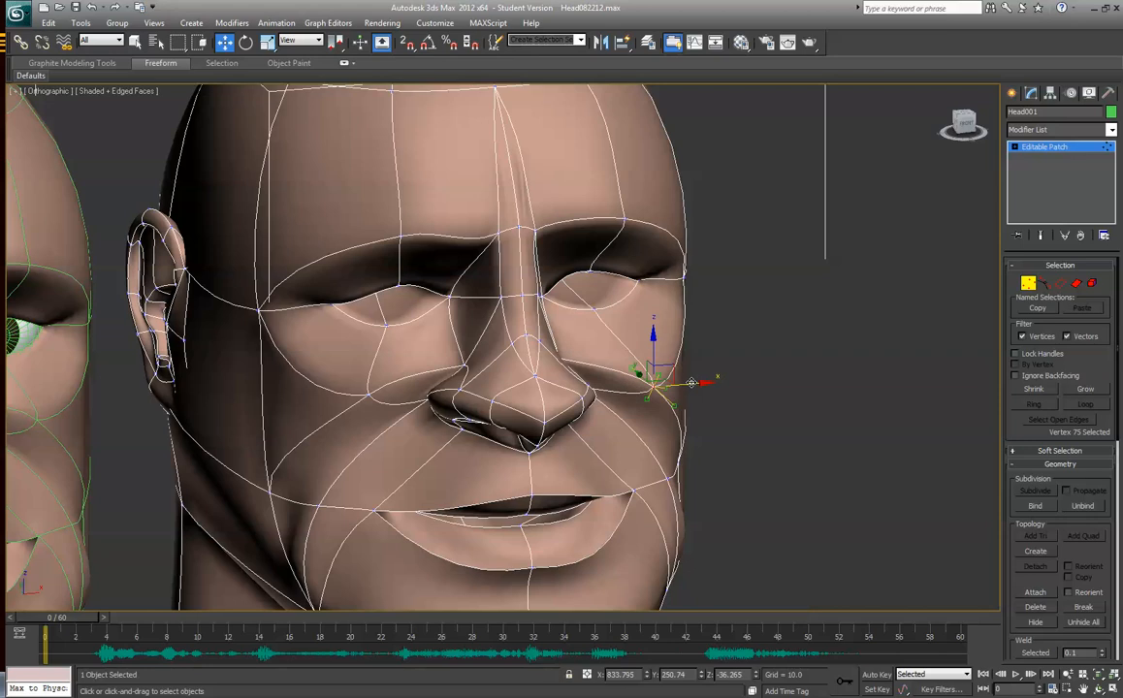
key("ctrl+z")
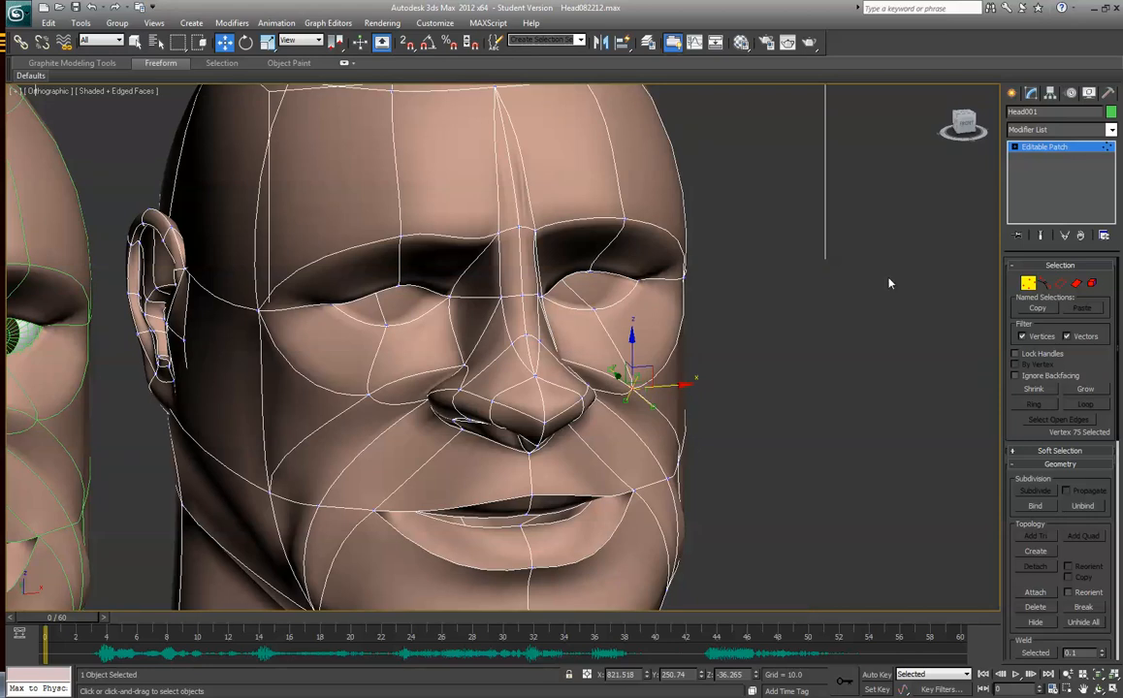
Try moving the forehead handle above the left eyebrow and the left cheek vertex, undoing each move.
left_click(1048, 285)
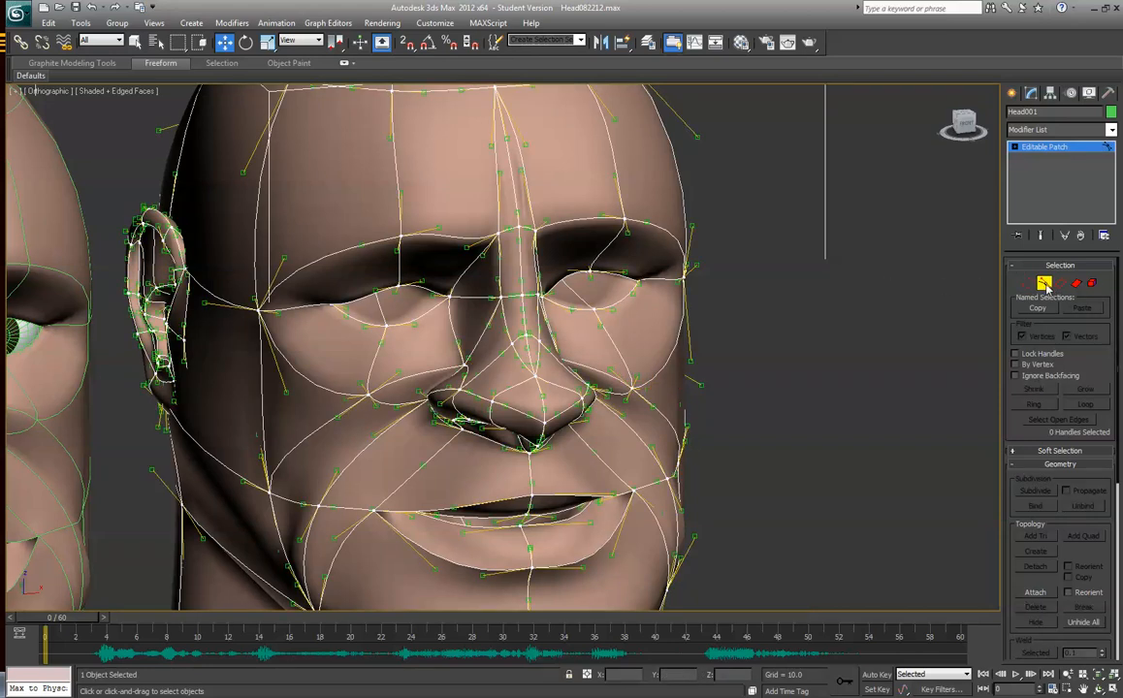
left_click(611, 165)
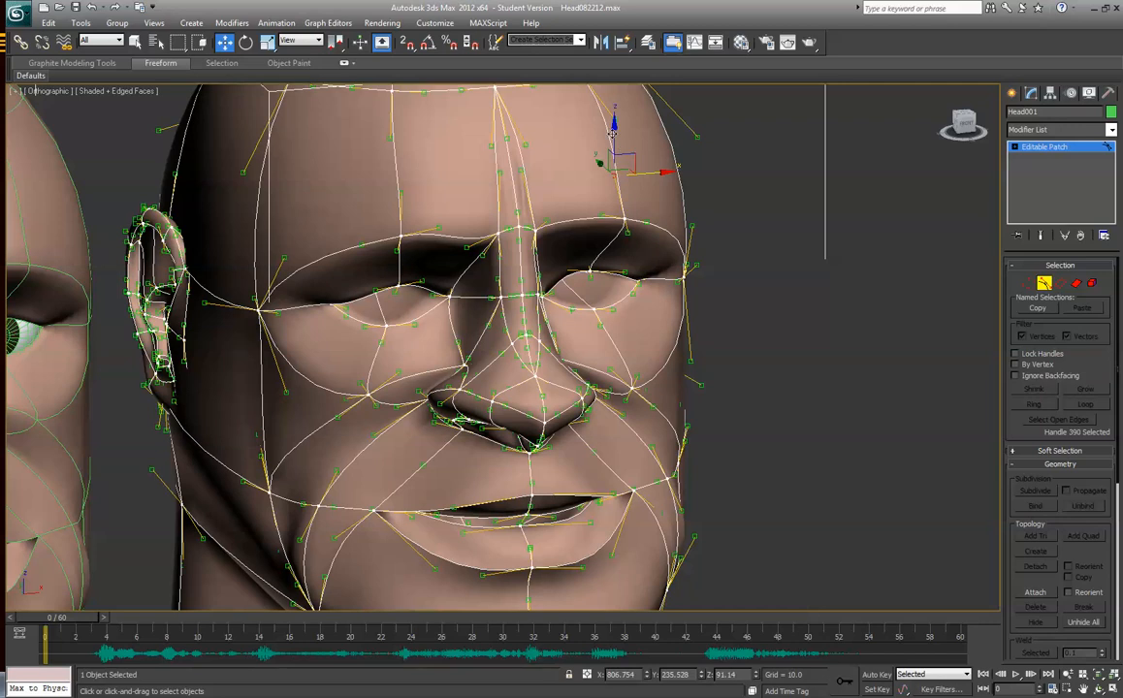
left_click_drag(610, 158, 645, 177)
key("ctrl+z")
left_click(1025, 282)
left_click_drag(614, 373, 614, 386)
key("ctrl+z")
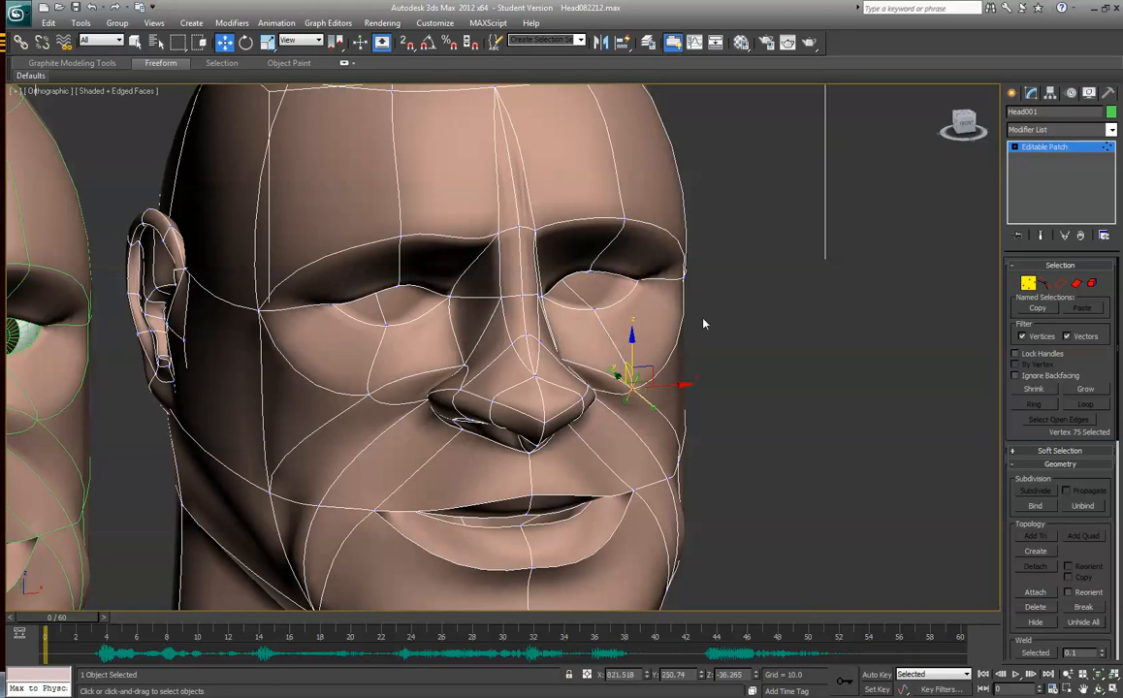
Switch the copied head to Handle level with nothing selected and return the viewport to the Front view.
left_click(624, 227)
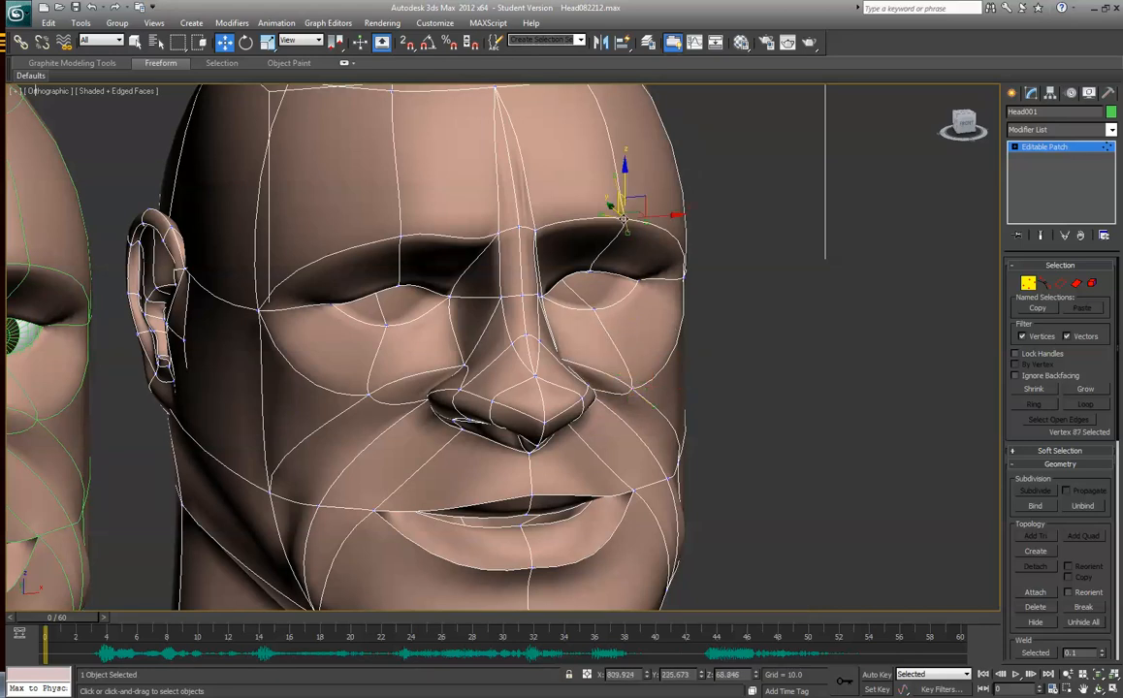
left_click(1046, 284)
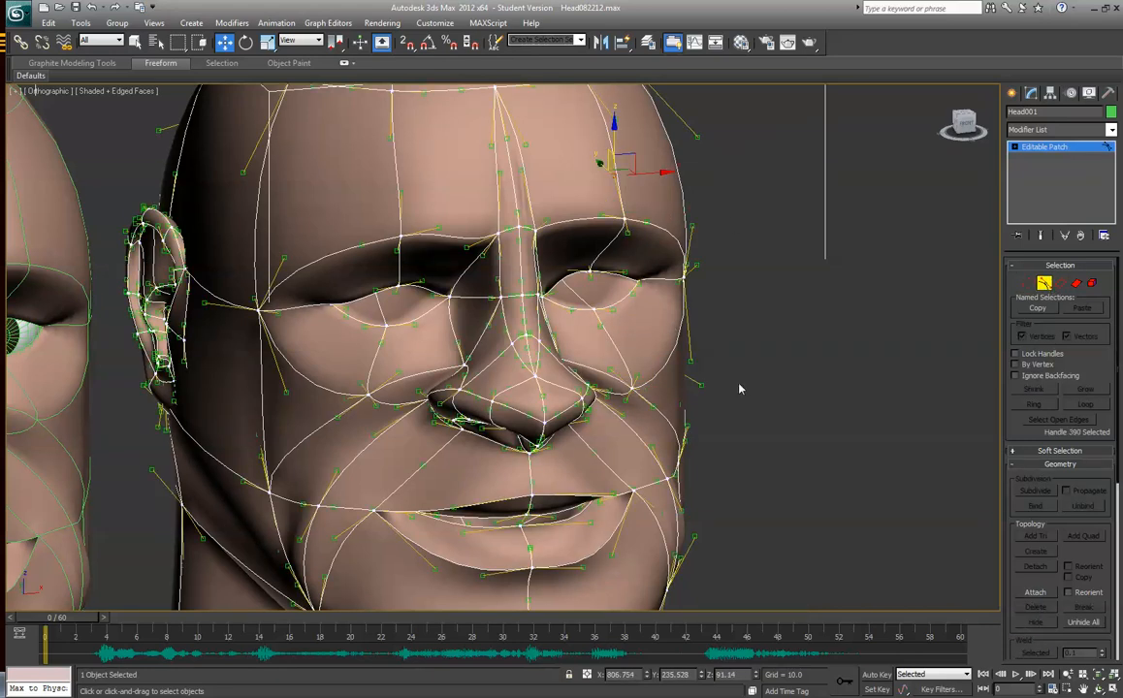
left_click(665, 417)
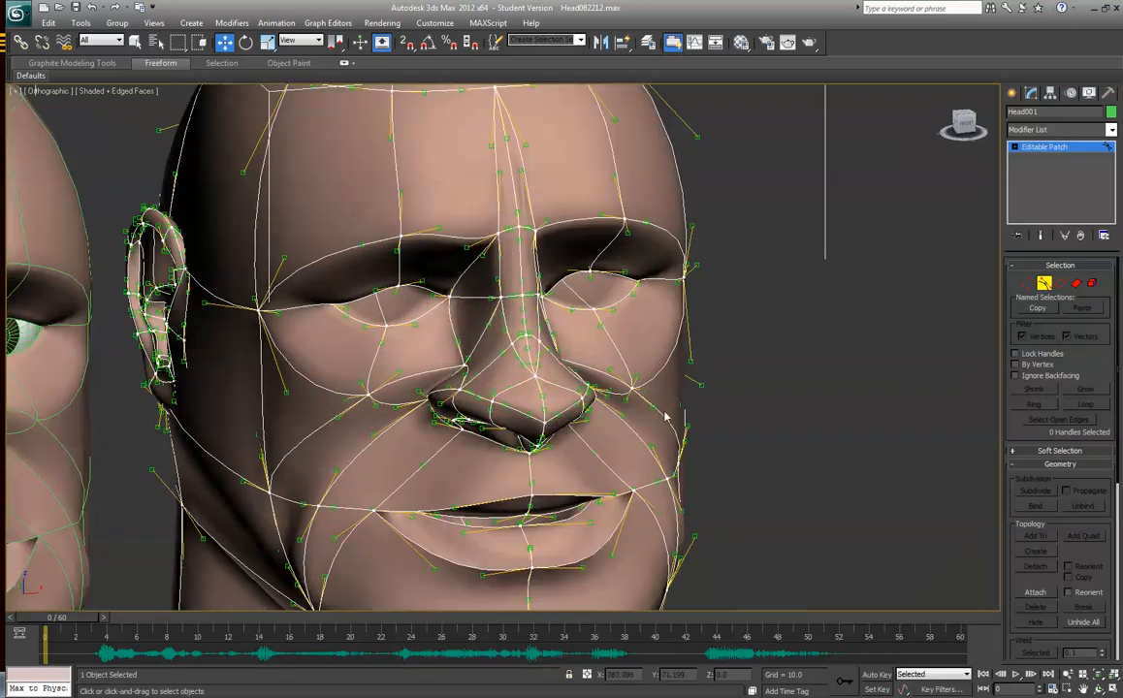
left_click_drag(970, 124, 956, 123)
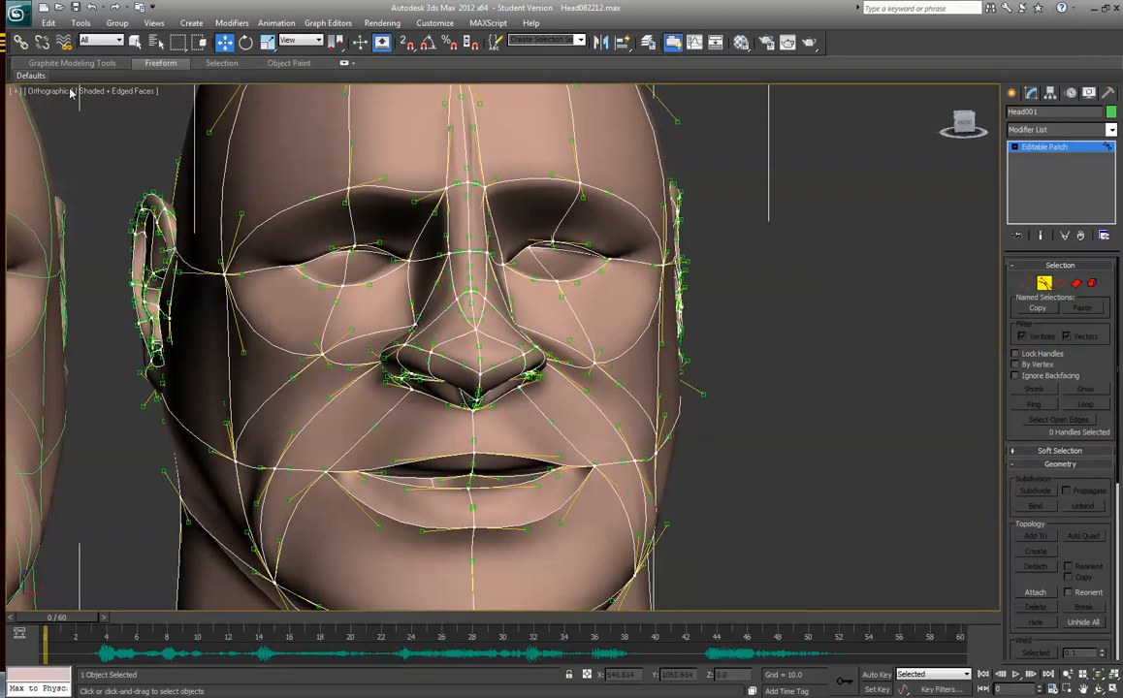
left_click(54, 90)
left_click(85, 173)
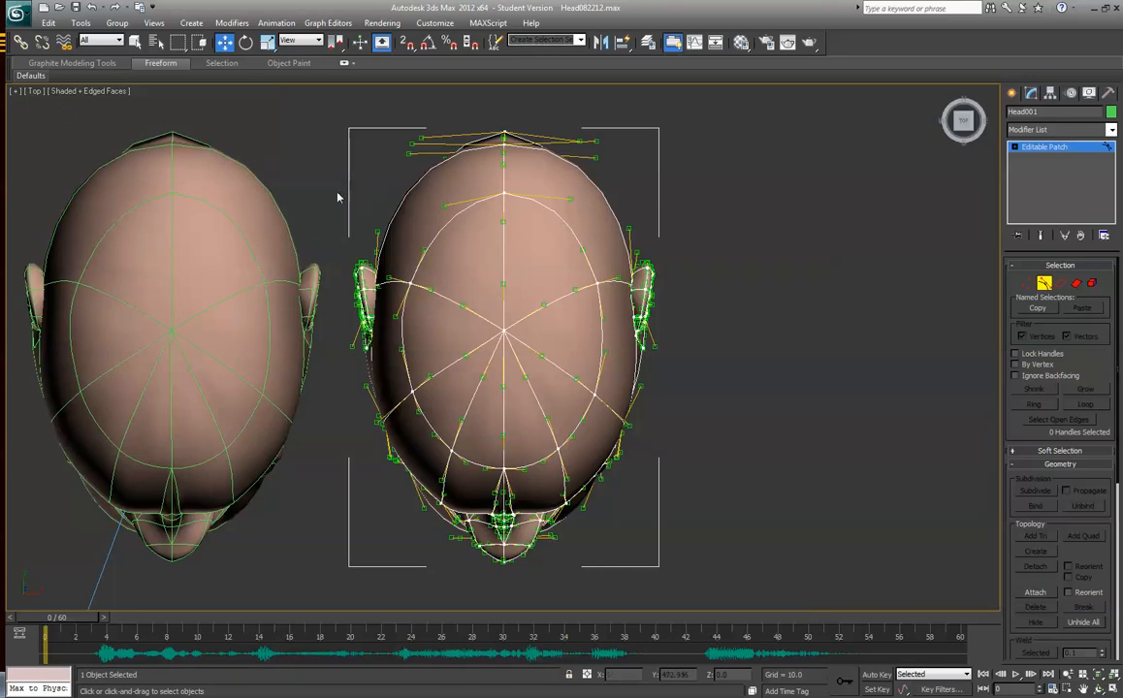
left_click(34, 91)
mouse_move(43, 119)
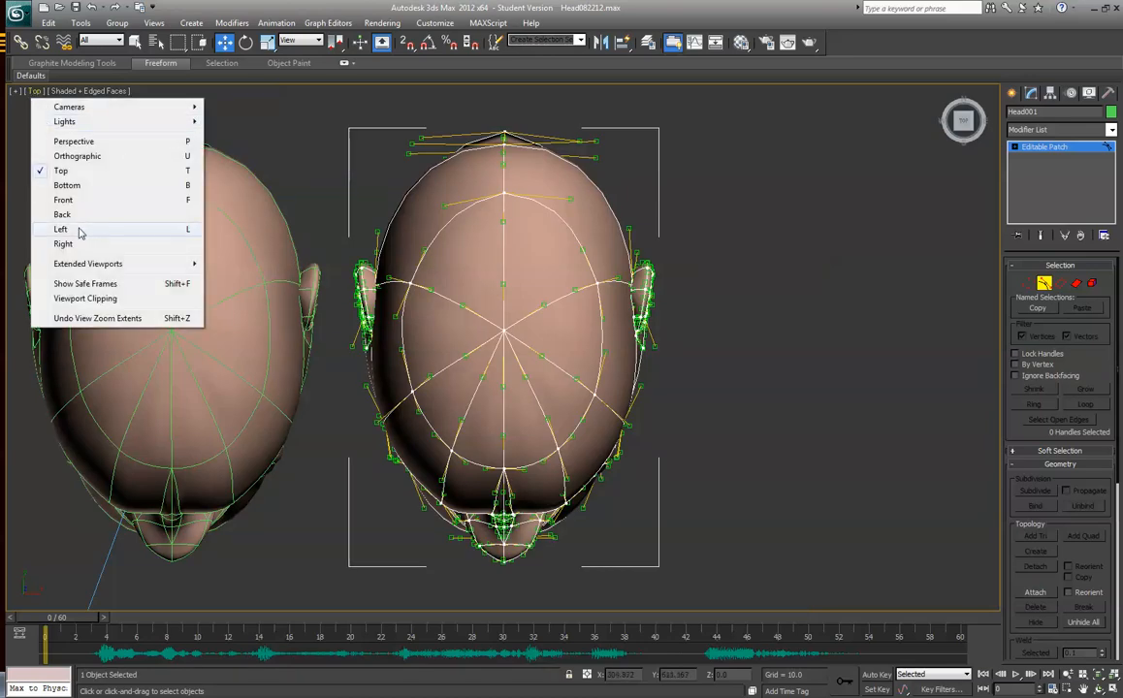
left_click(66, 200)
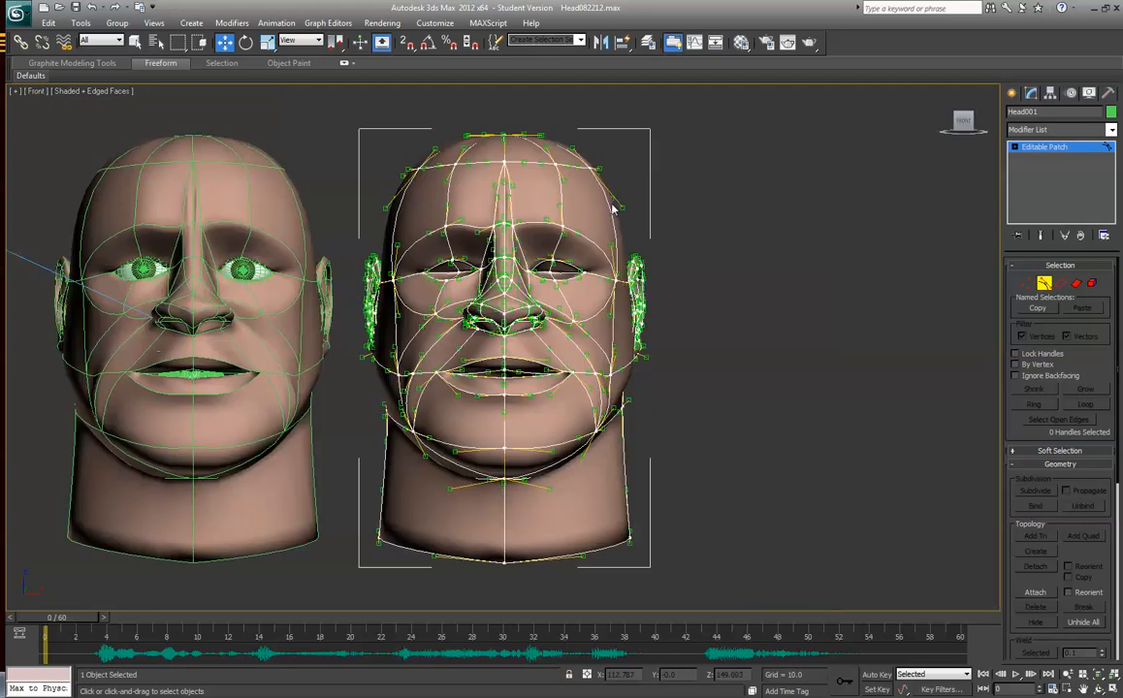
Try to narrow the copied head's mouth by scaling the handles at both mouth corners along X.
scroll(638, 285, "up", 3)
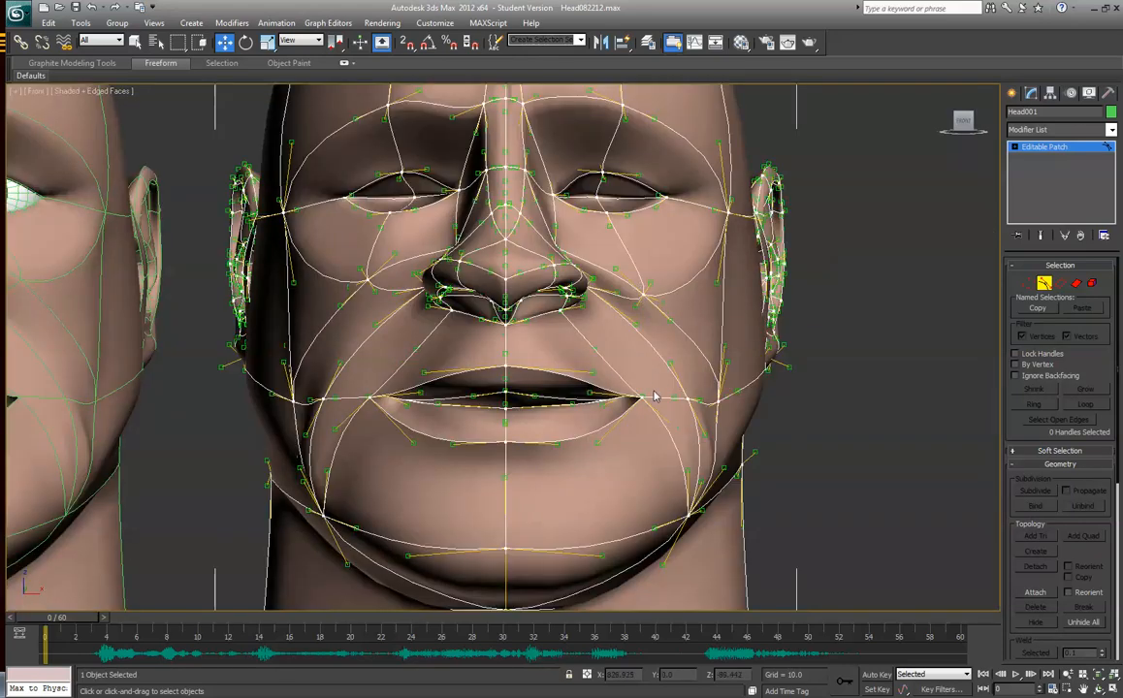
scroll(657, 397, "up", 2)
left_click_drag(716, 393, 659, 432)
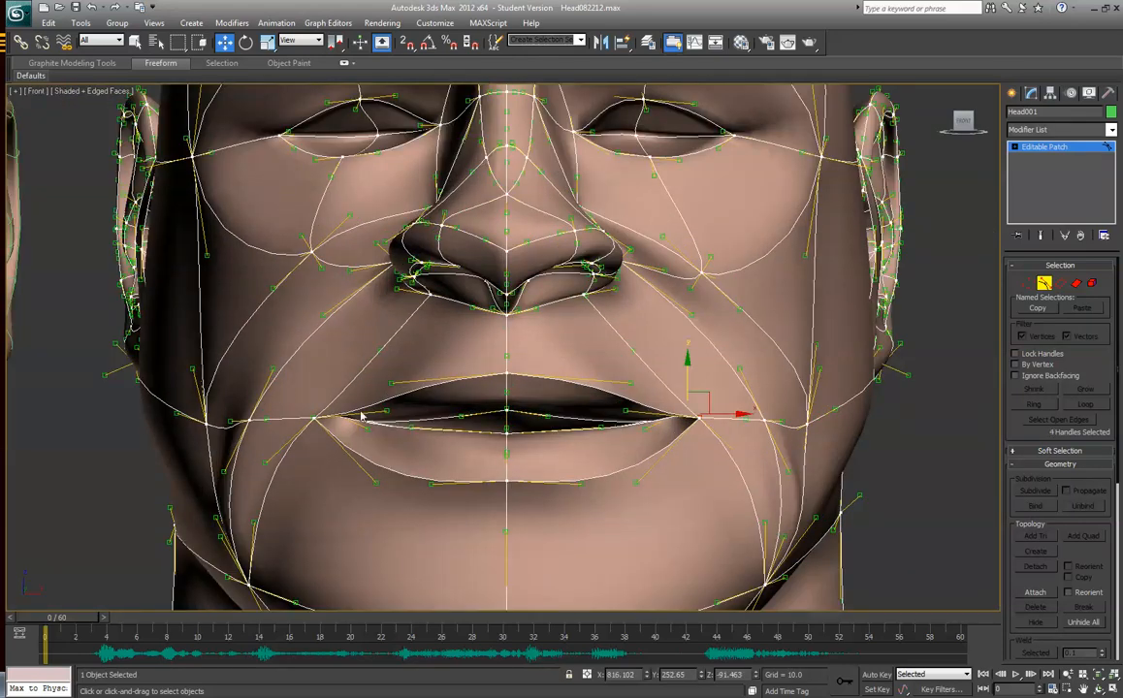
left_click_drag(307, 408, 368, 438, "ctrl")
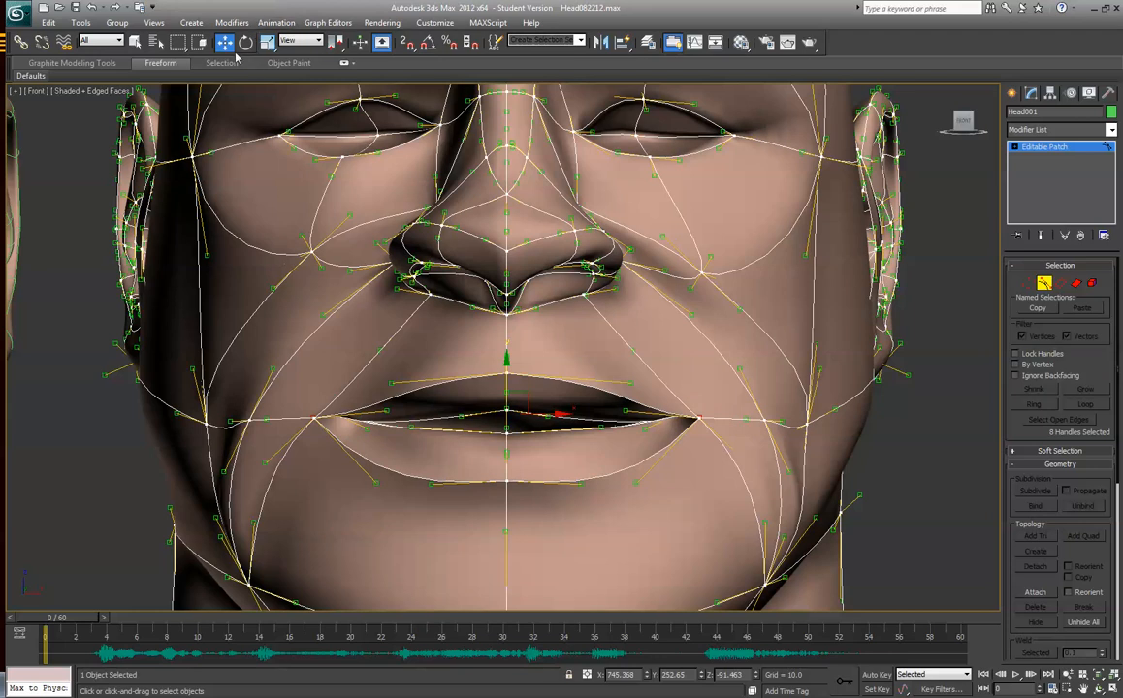
left_click(268, 42)
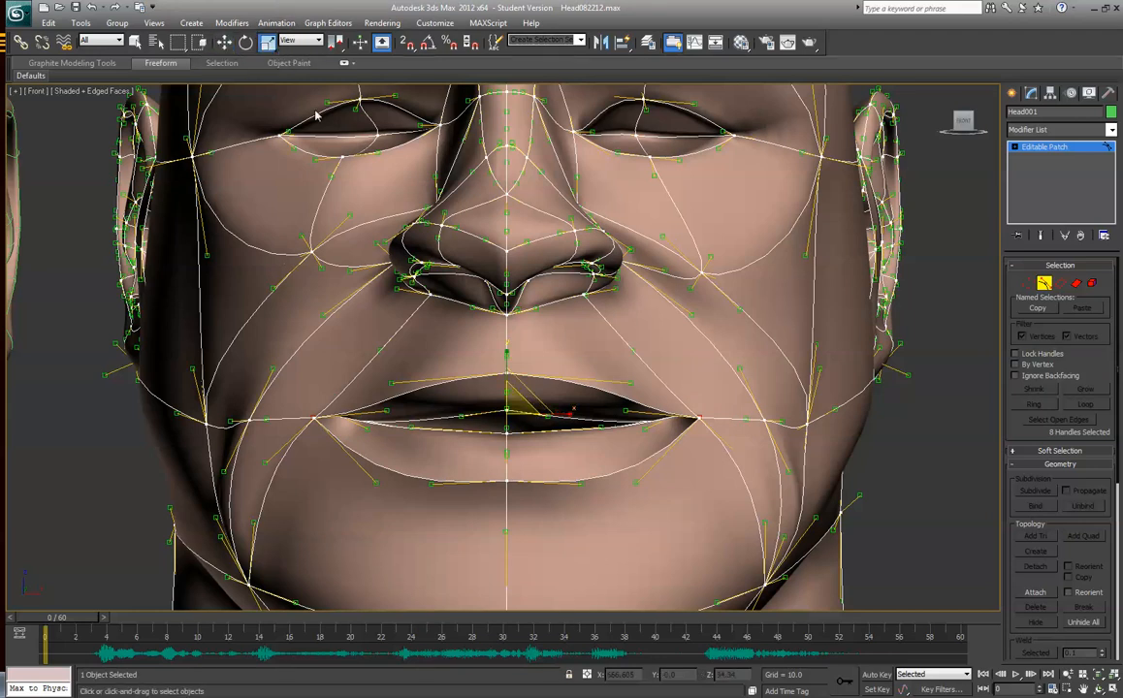
left_click_drag(566, 411, 511, 415)
right_click(514, 416)
scroll(646, 442, "down", 4)
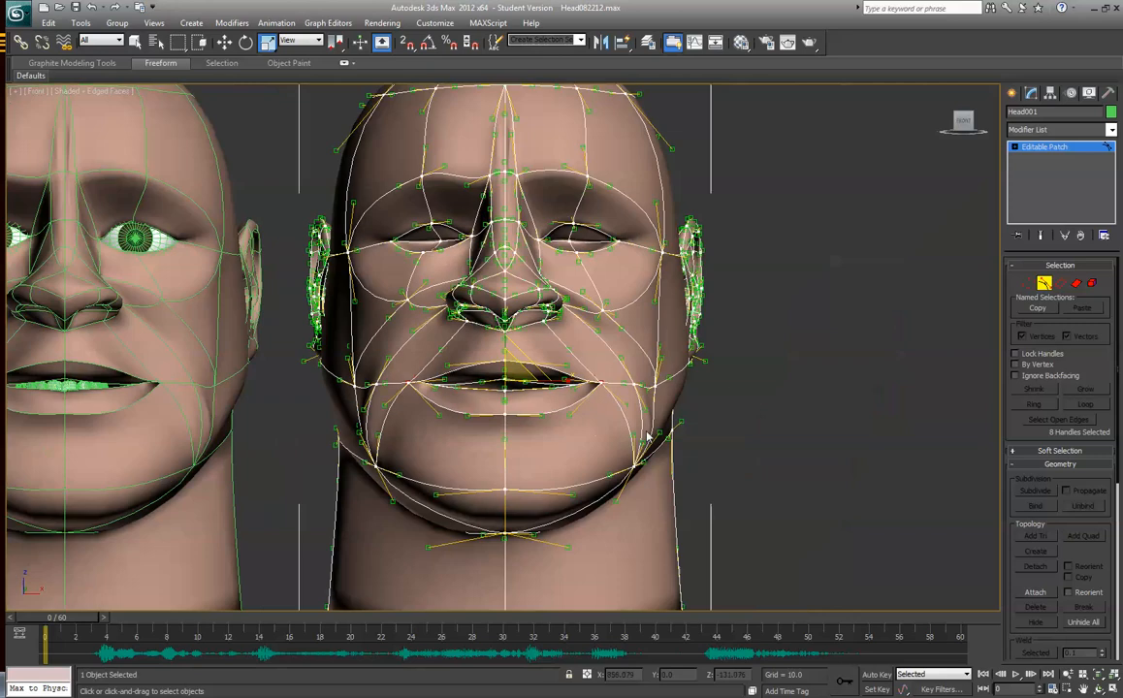
Show four viewports zoomed to the copied head's mouth, with a Front view and the Perspective viewport in Wireframe.
left_click_drag(958, 125, 962, 170)
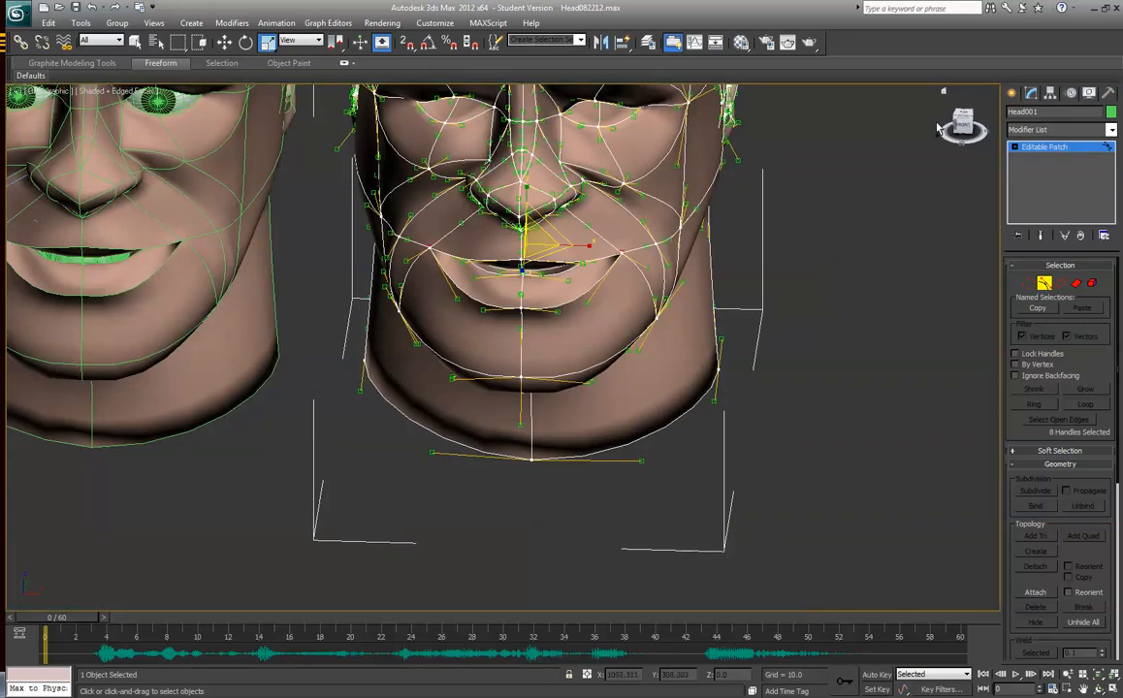
left_click(63, 92)
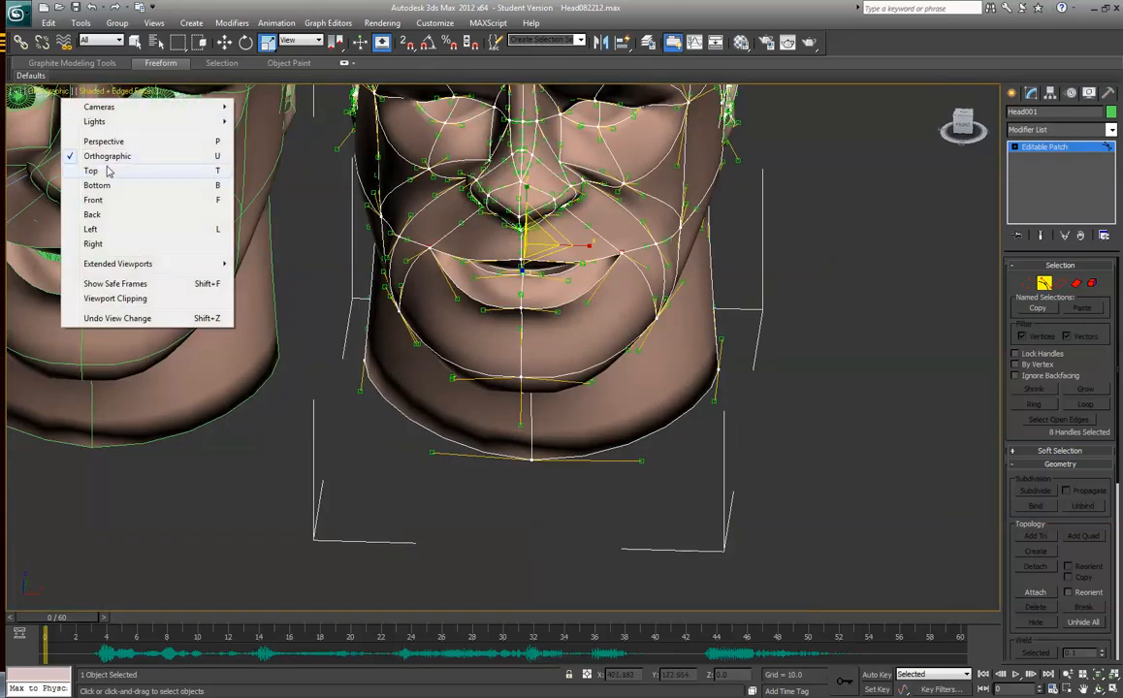
left_click(109, 199)
key("alt+w")
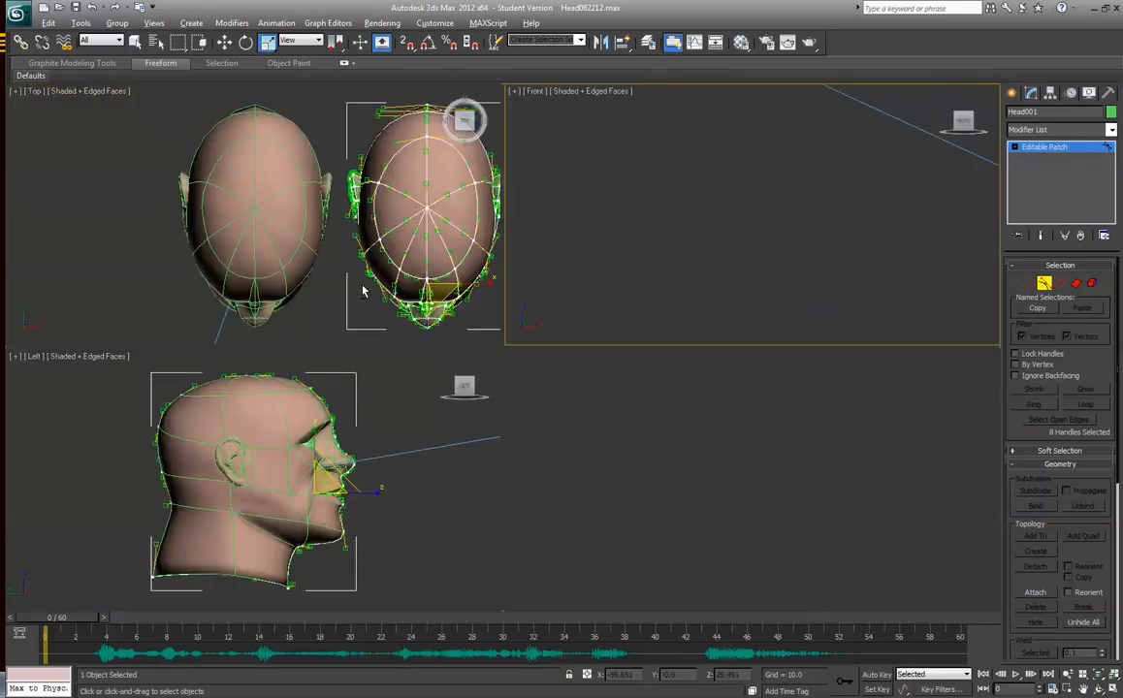
key("z")
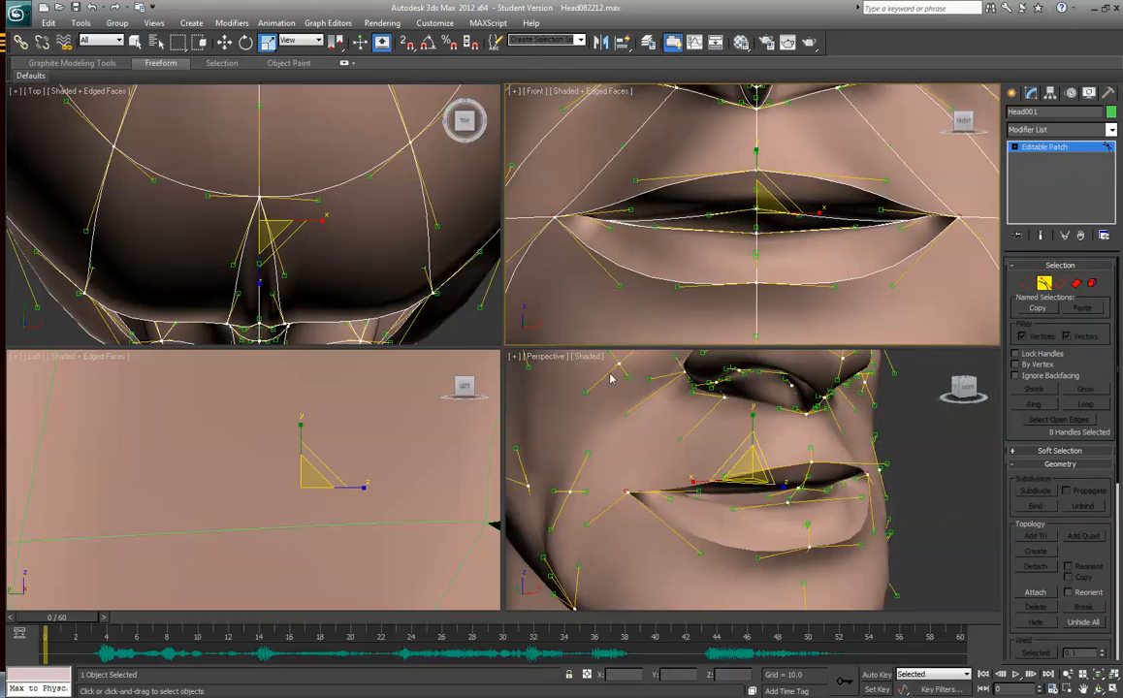
left_click(550, 357)
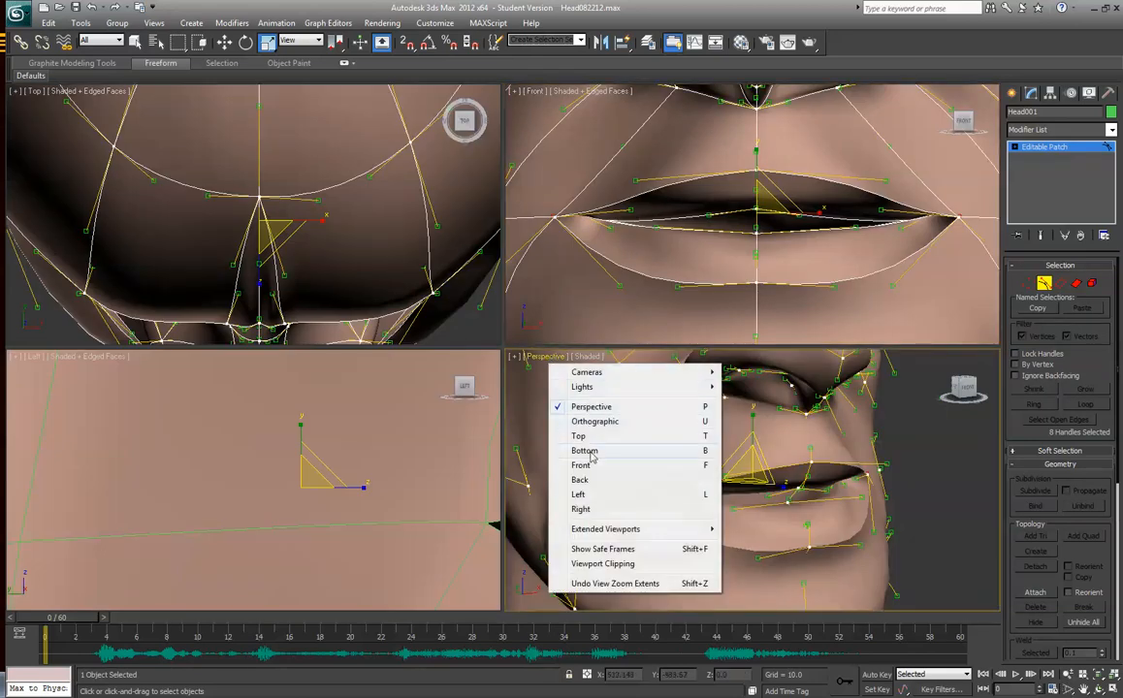
left_click(588, 357)
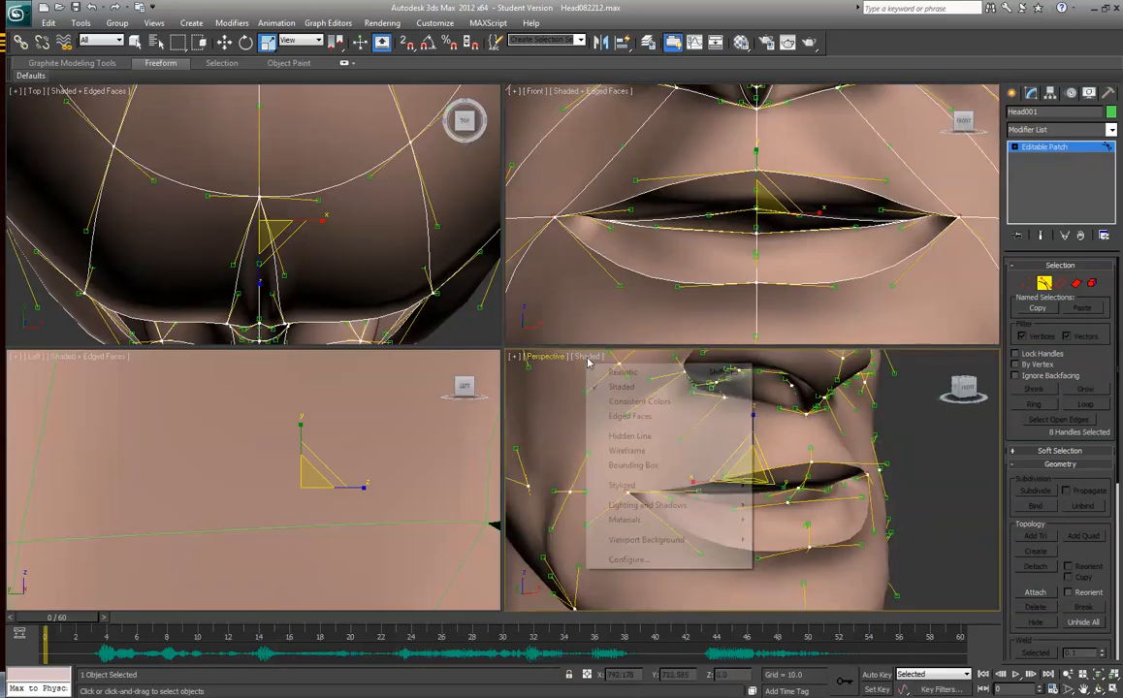
left_click(627, 451)
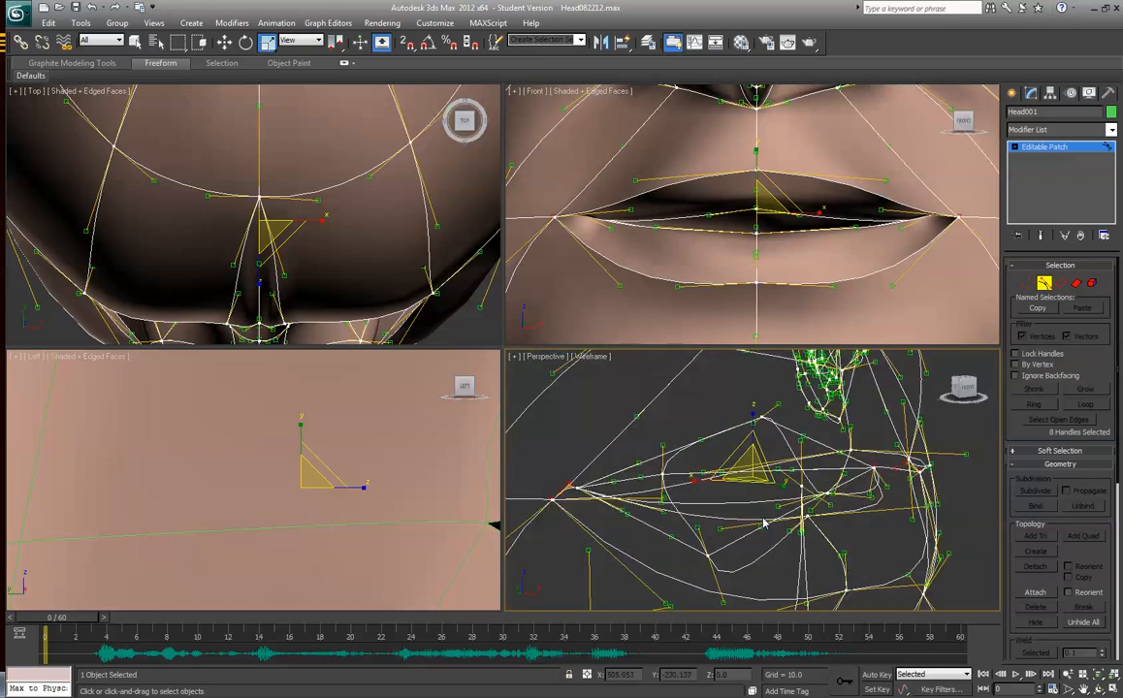
Select the four vertices at both mouth corners at Vertex level and scale them slightly inward along X.
left_click(1028, 285)
left_click_drag(533, 474, 605, 523)
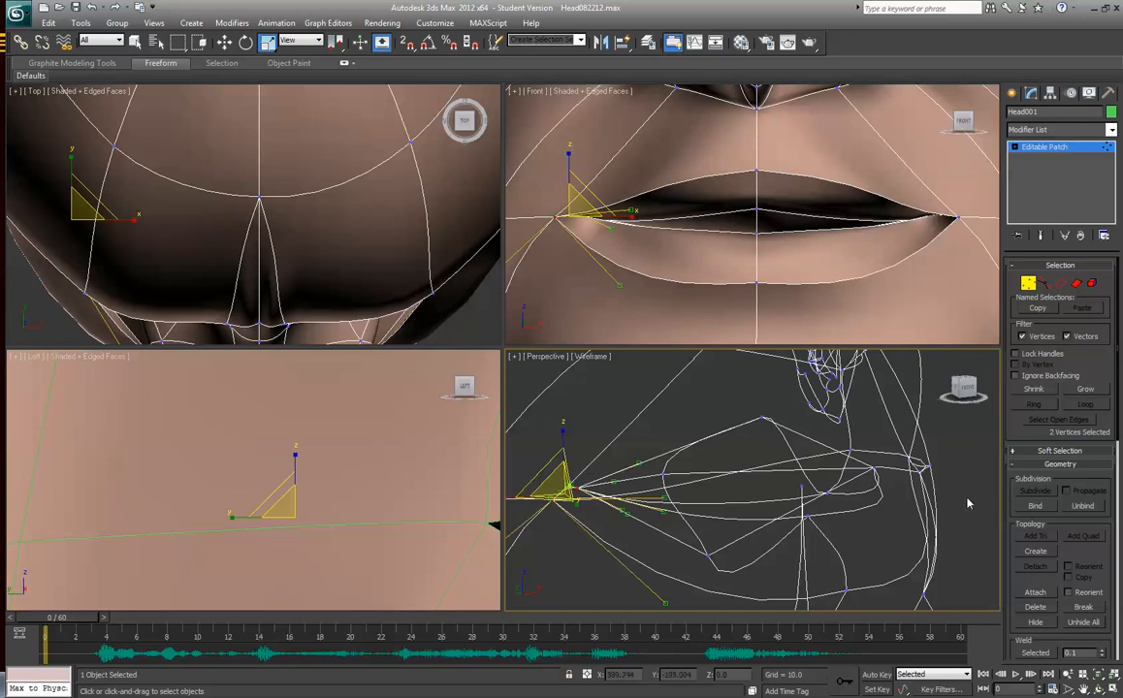
left_click_drag(977, 391, 974, 395)
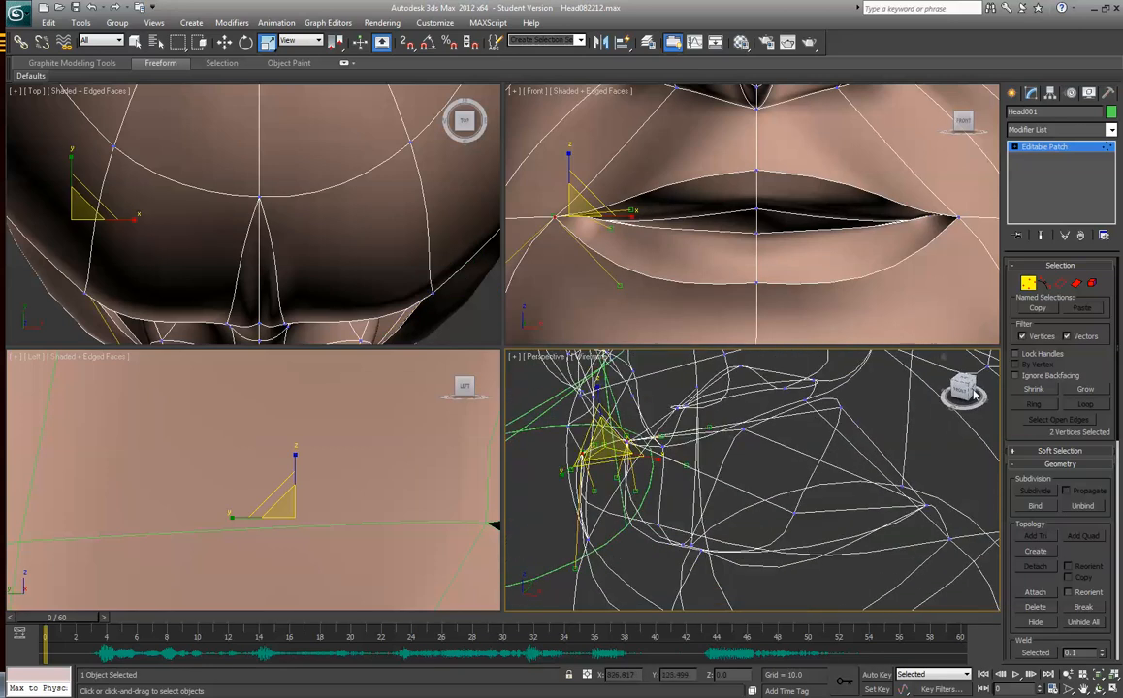
left_click_drag(961, 494, 923, 559, "ctrl")
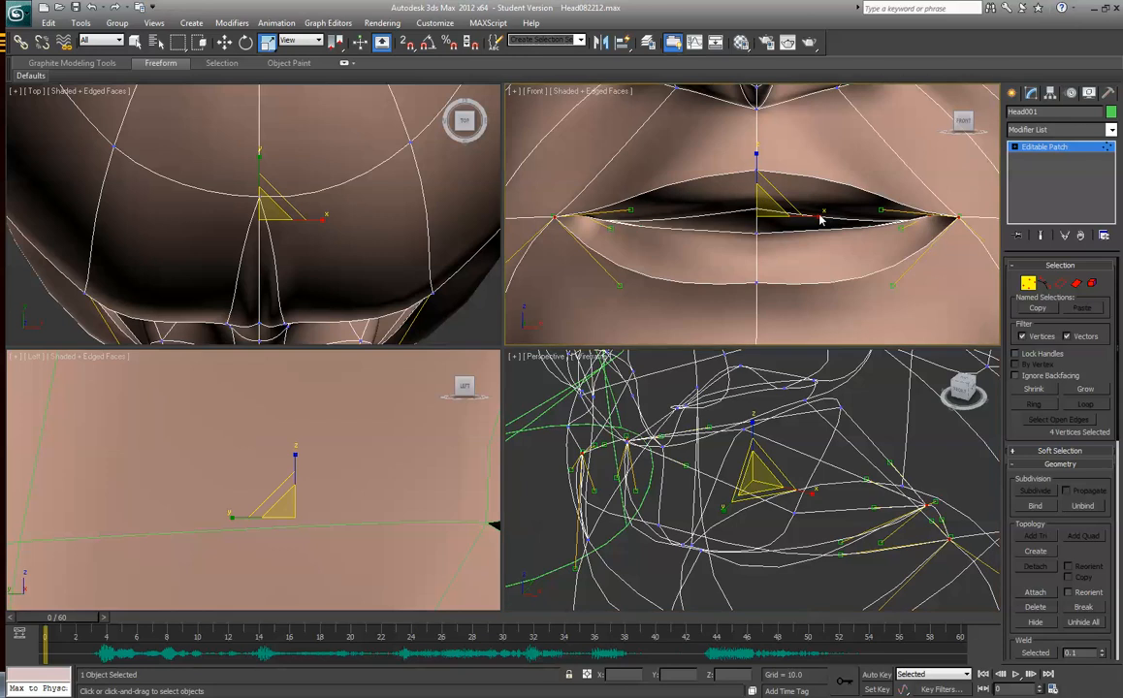
mouse_move(819, 219)
left_mouse_down()
mouse_move(786, 219)
mouse_move(807, 220)
left_mouse_up()
scroll(822, 220, "down", 5)
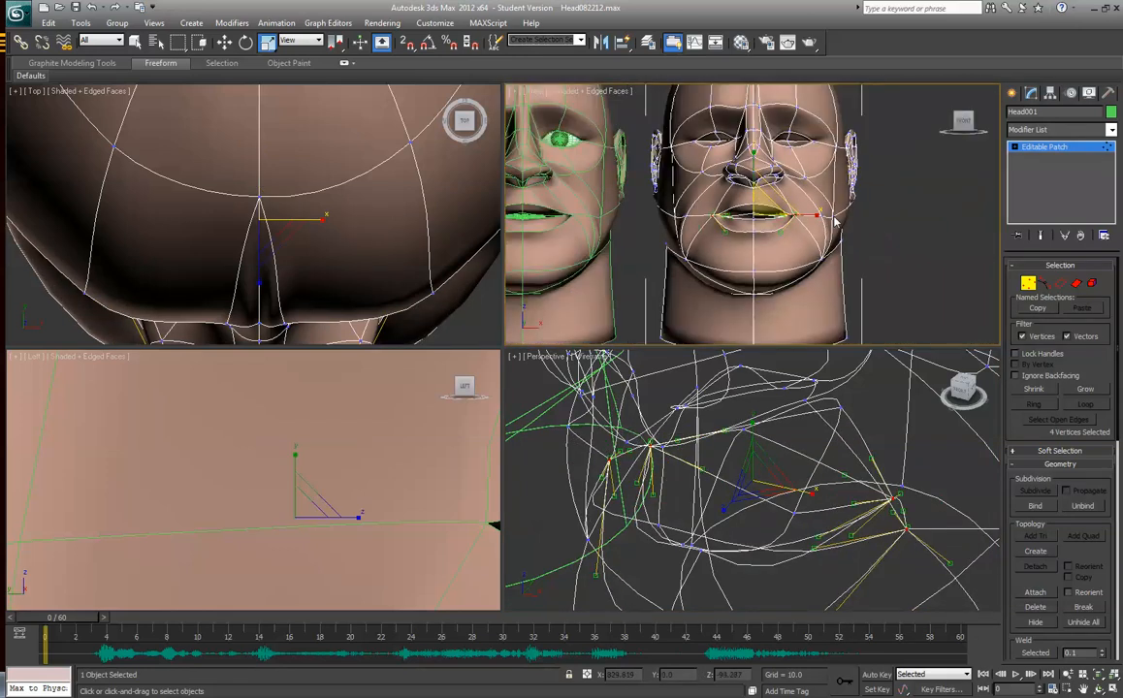
Move the selected mouth corner vertices forward on the copied head to about Y 225.
left_click_drag(959, 125, 921, 262)
middle_click_drag(825, 160, 867, 220, "alt")
left_click(224, 42)
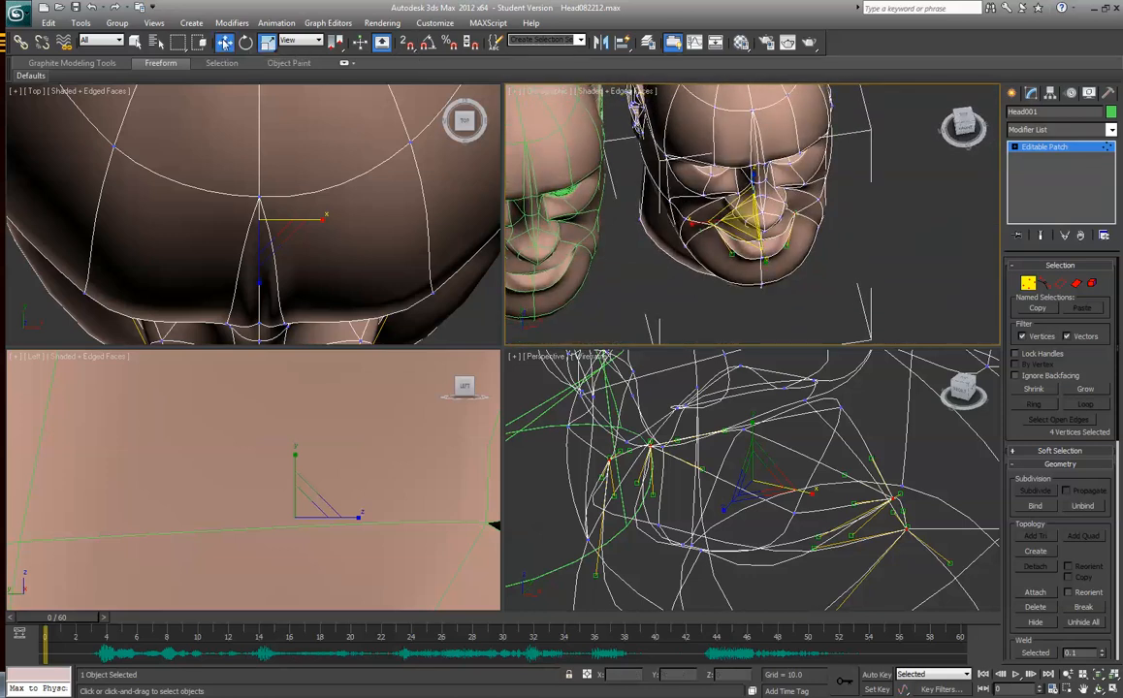
mouse_move(750, 186)
left_mouse_down()
mouse_move(746, 174)
mouse_move(750, 202)
left_mouse_up()
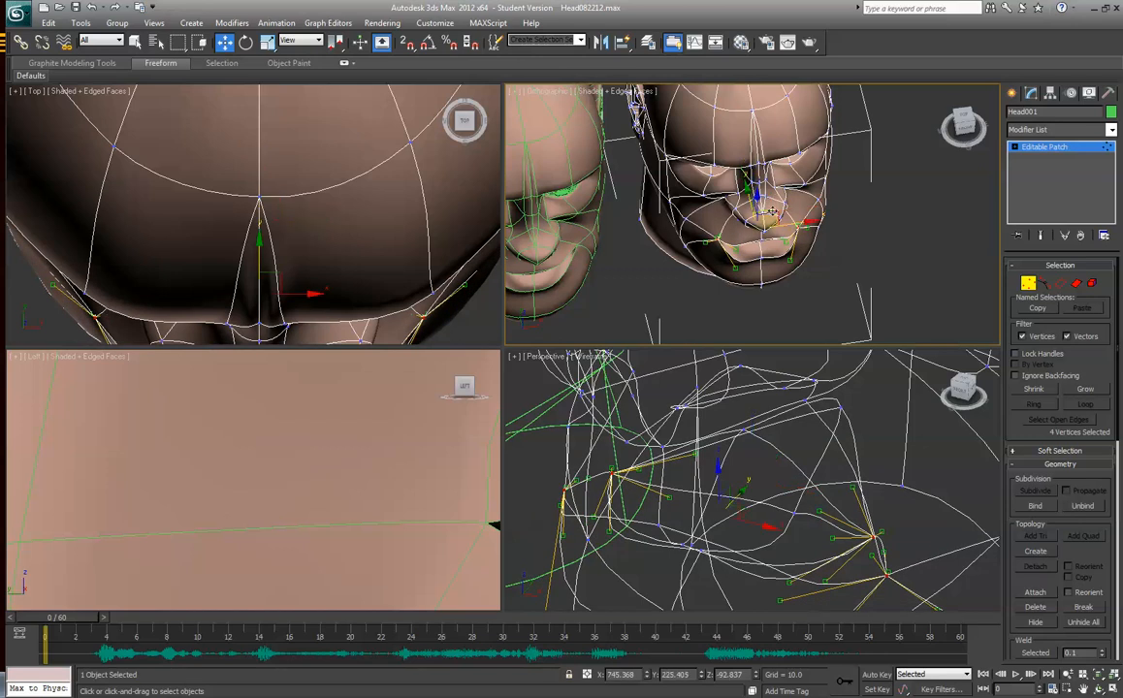
Scale the mouth corner vertices further inward along X to purse the mouth, and check it from the front.
left_click(267, 42)
left_click_drag(692, 245, 757, 279)
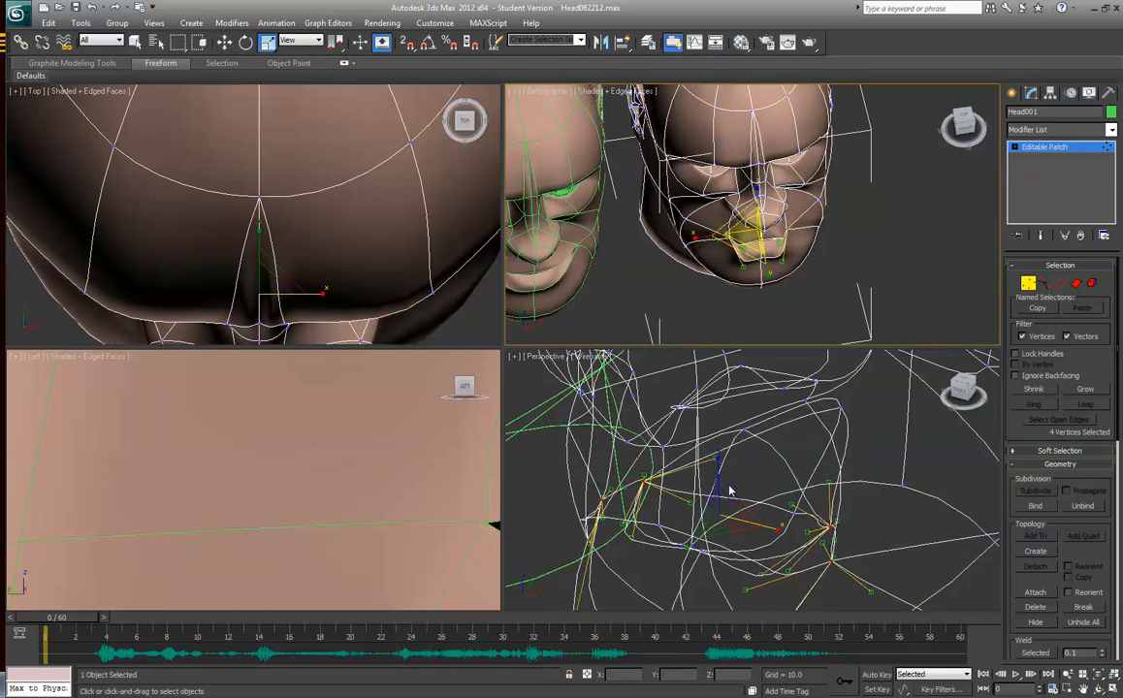
left_click_drag(965, 126, 970, 95)
left_click(967, 121)
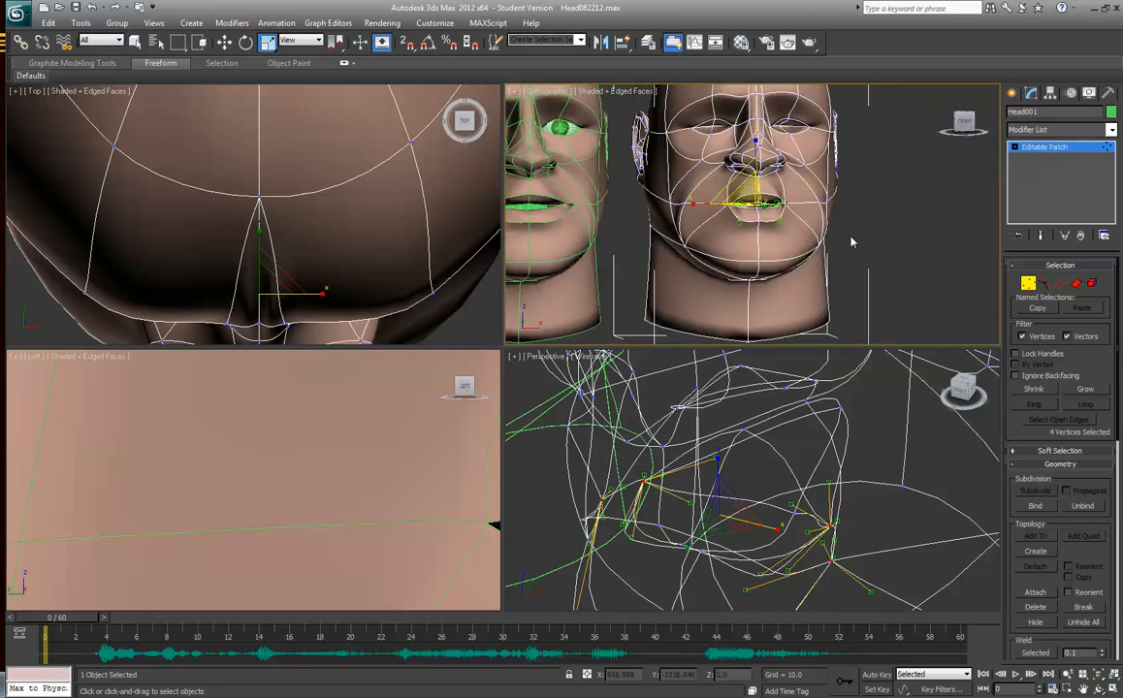
Add the central upper and lower lip vertices to the selection and push the lips forward to about Y 194.
scroll(761, 199, "up", 5)
left_click_drag(773, 155, 772, 251, "ctrl")
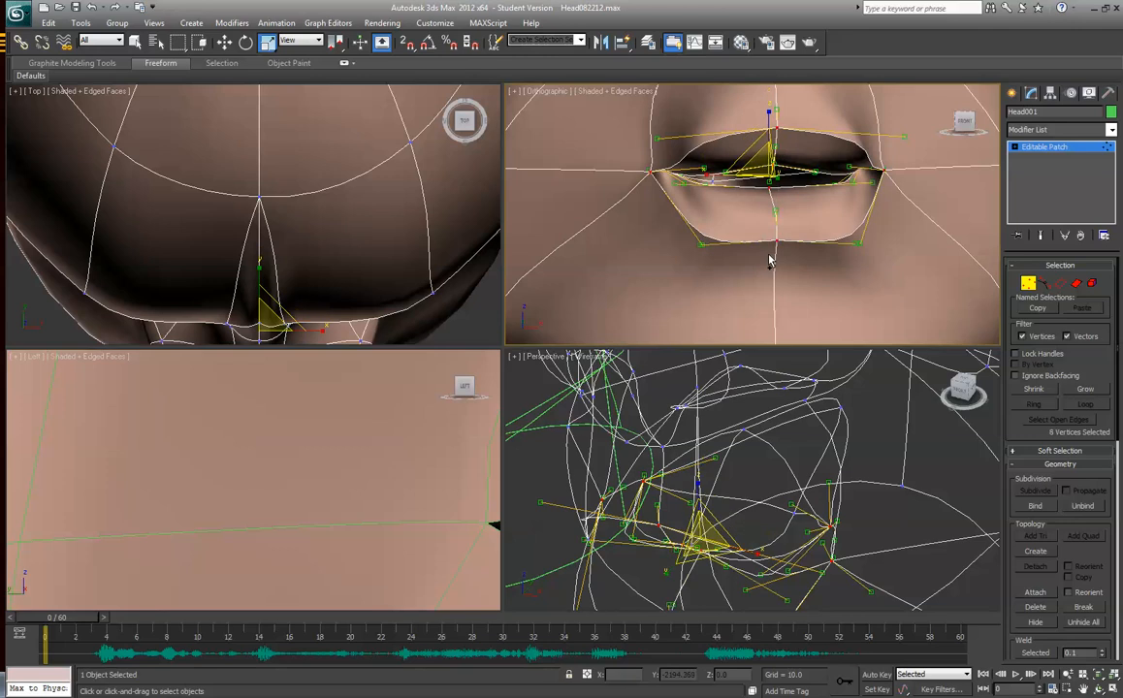
left_click(224, 42)
scroll(131, 438, "down", 5)
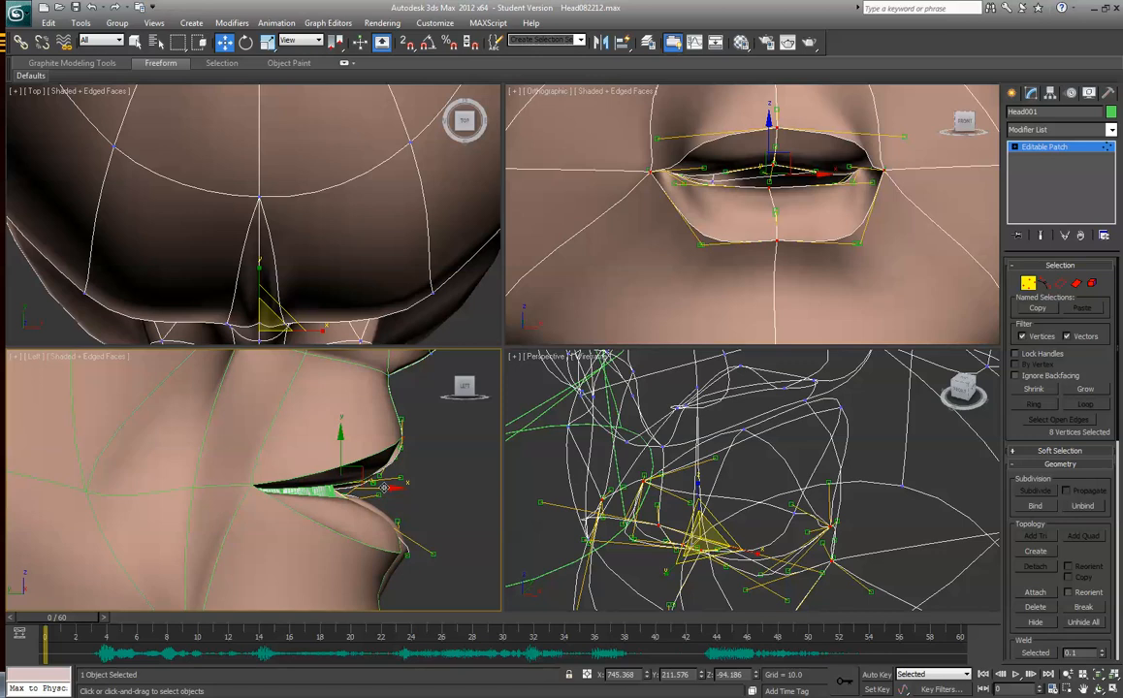
left_click_drag(383, 494, 433, 495)
scroll(750, 156, "down", 5)
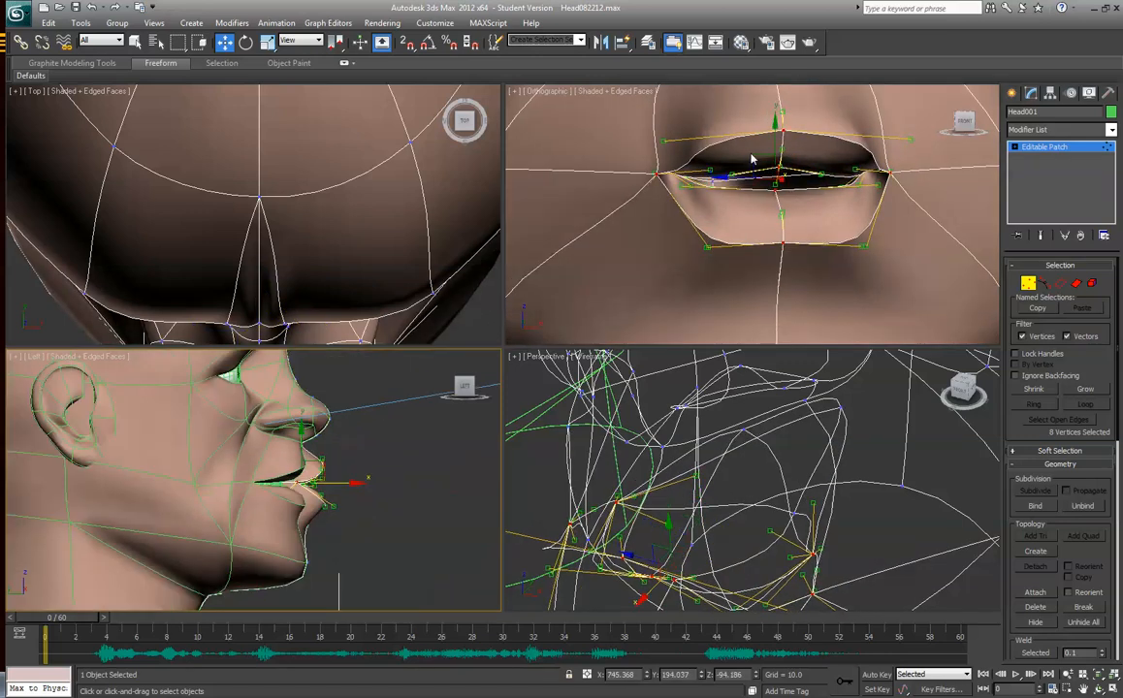
Restore the orthographic viewport to the Front view and frame the copied head beside the original.
right_click(654, 206)
key("alt+w")
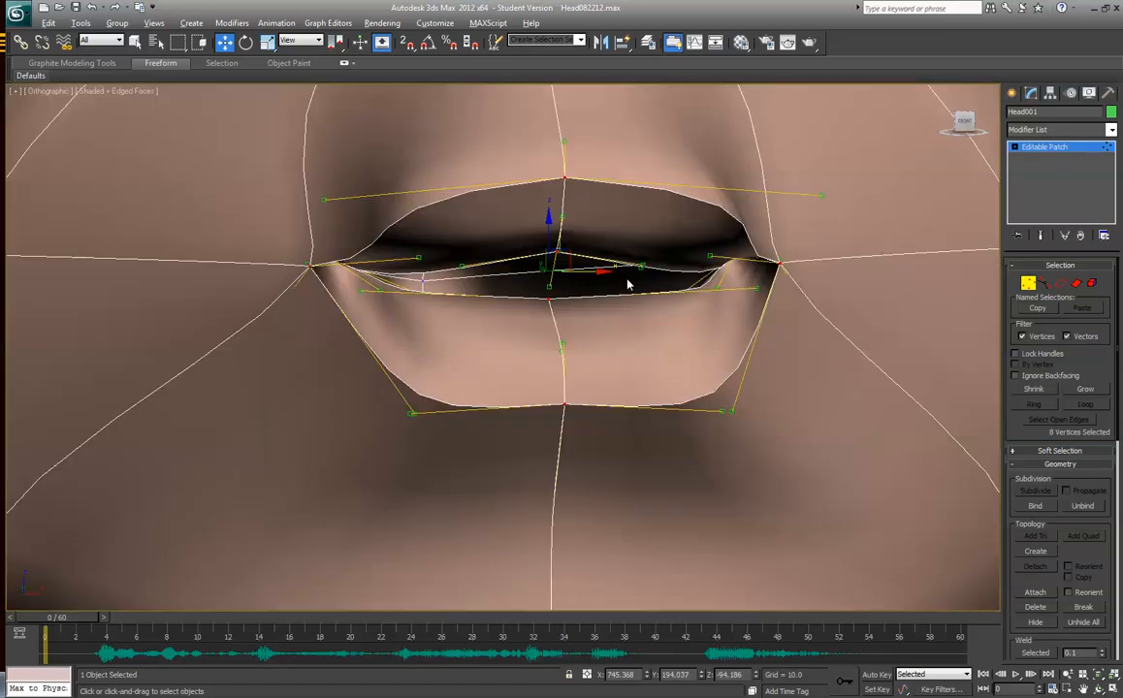
right_click(760, 254)
left_click(68, 90)
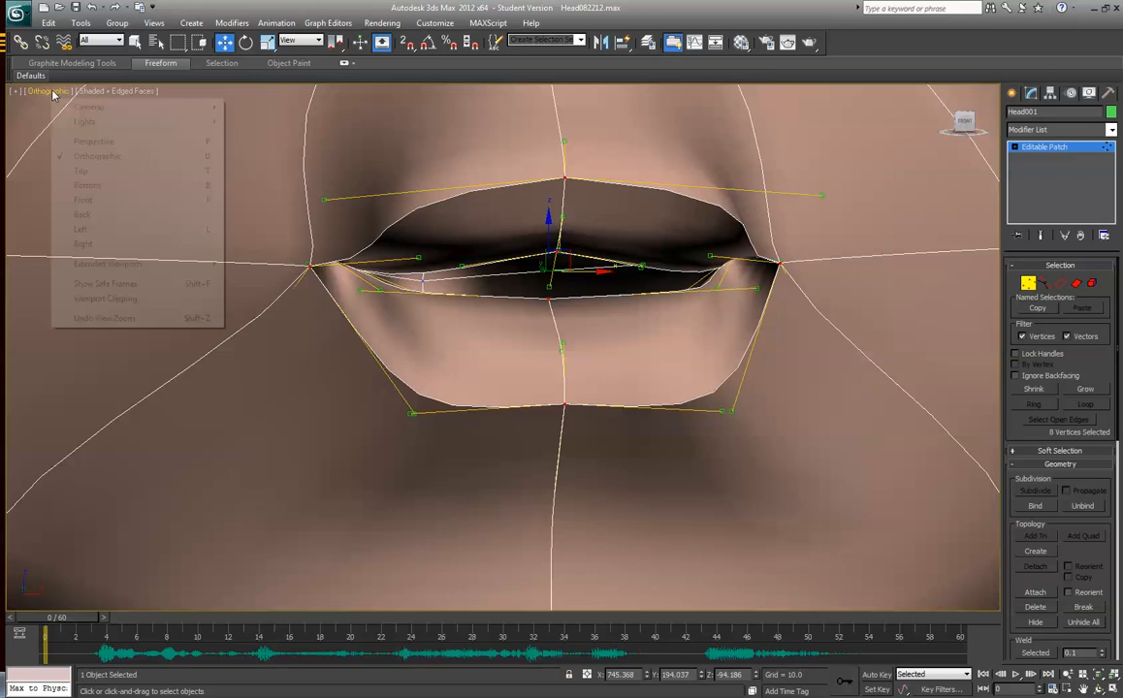
left_click(89, 201)
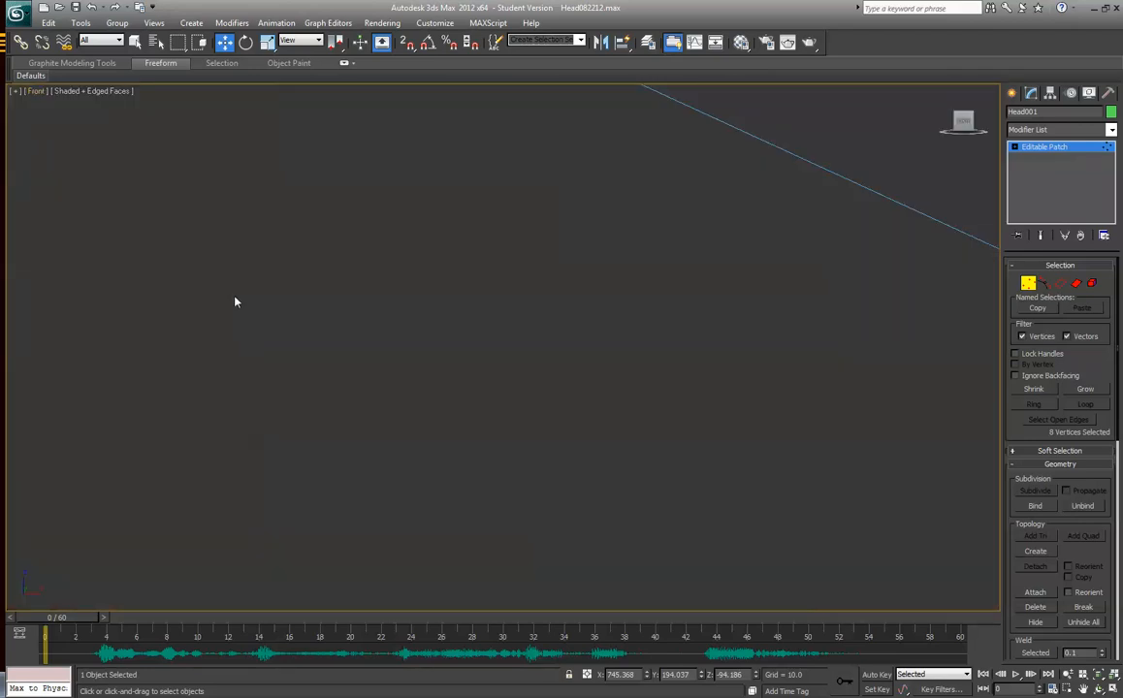
key("z")
scroll(241, 301, "down", 10)
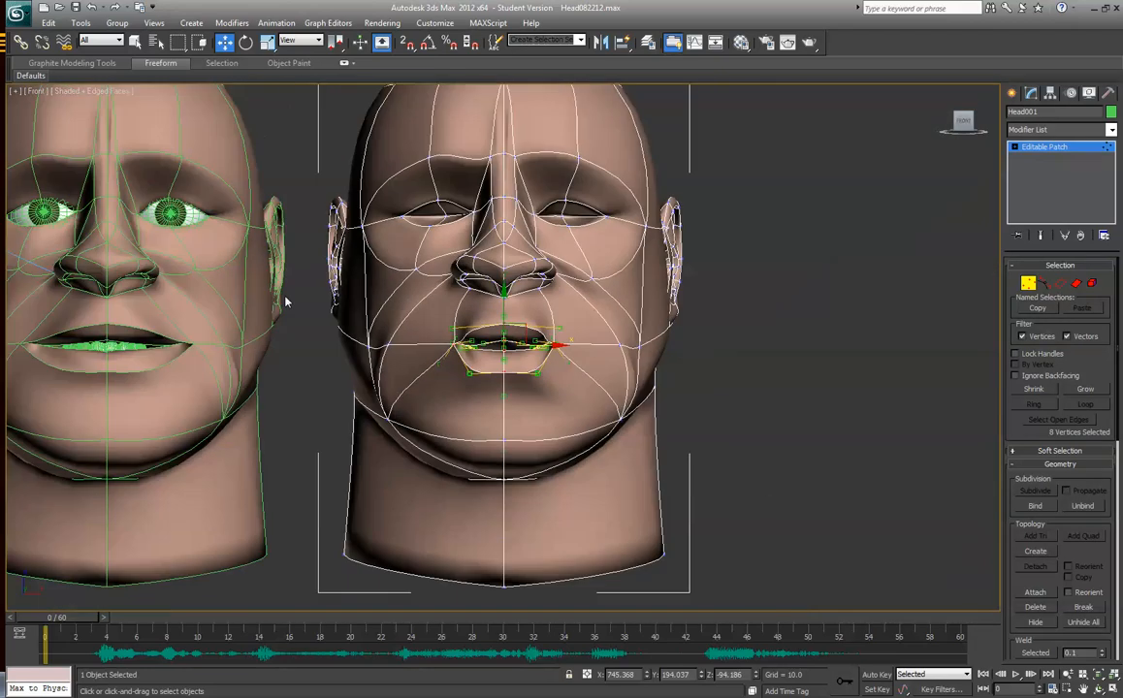
Return to four viewports, set Perspective to Shaded, and frame both heads there with no vertices selected.
key("alt+w")
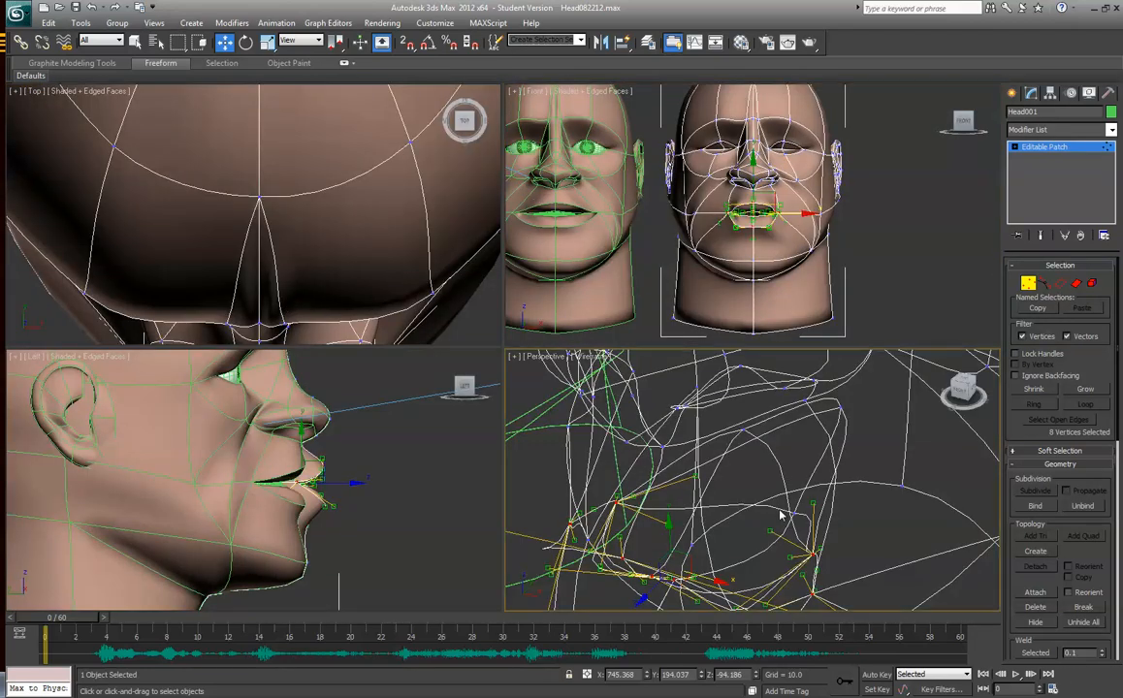
left_click(588, 356)
left_click(632, 387)
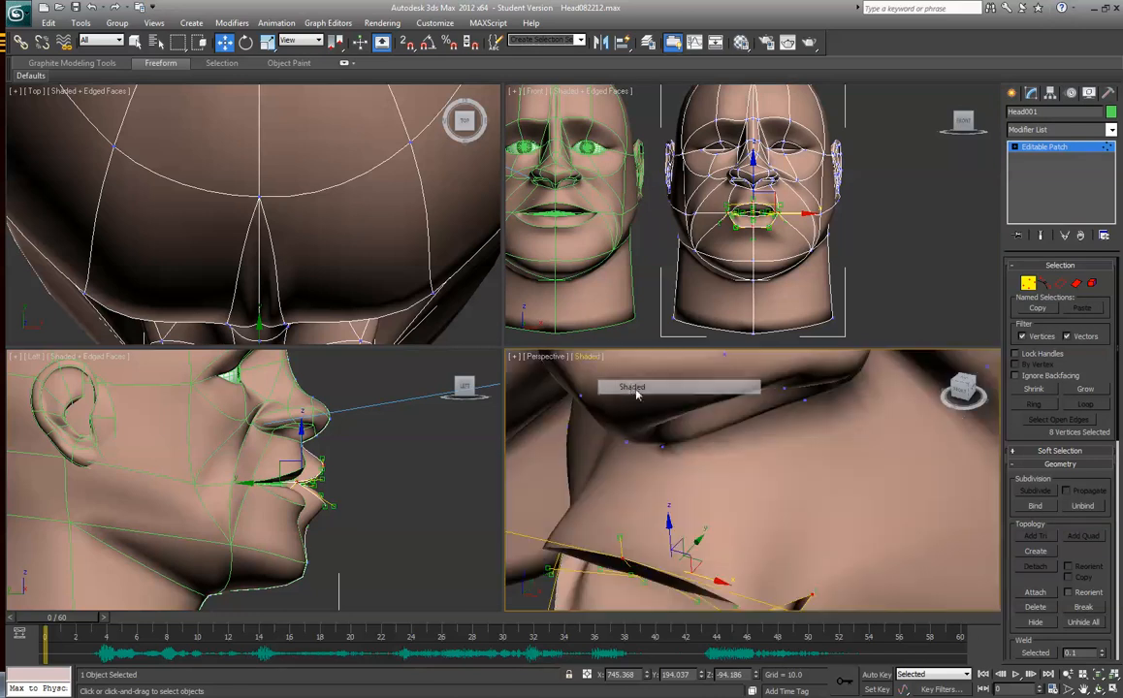
left_click(752, 453)
scroll(752, 453, "down", 10)
middle_click_drag(752, 453, 713, 453, "alt")
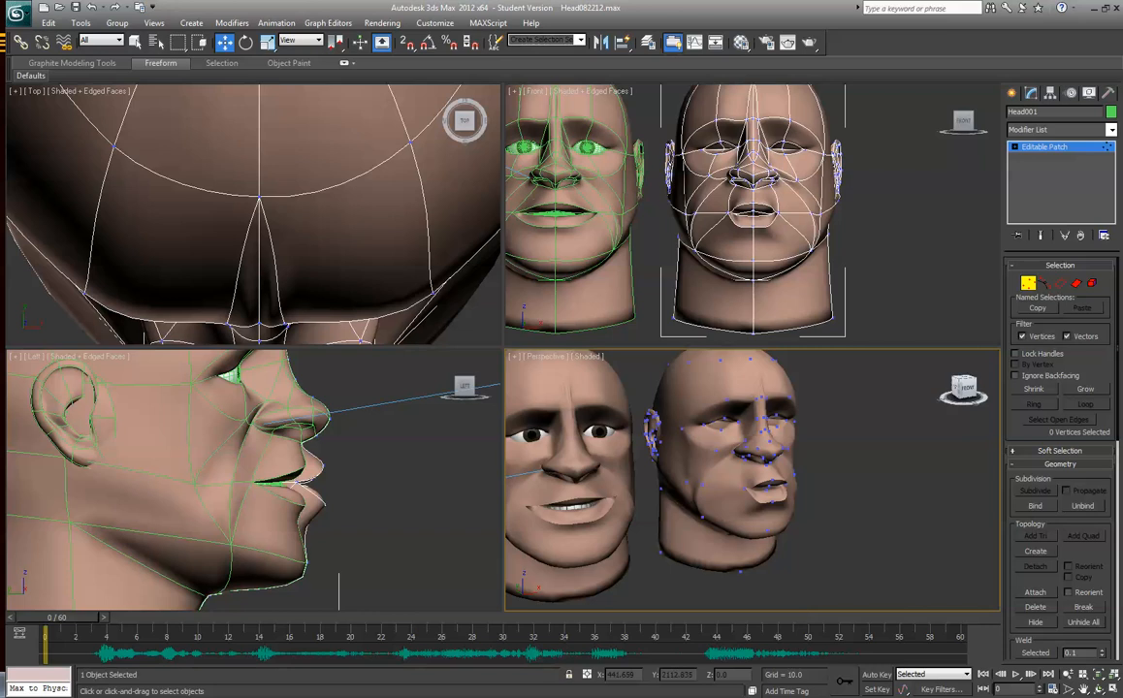
Leave Vertex level and clone the original head as a single independent copy along X, at about X 1137.
left_click(1029, 284)
left_click(562, 394)
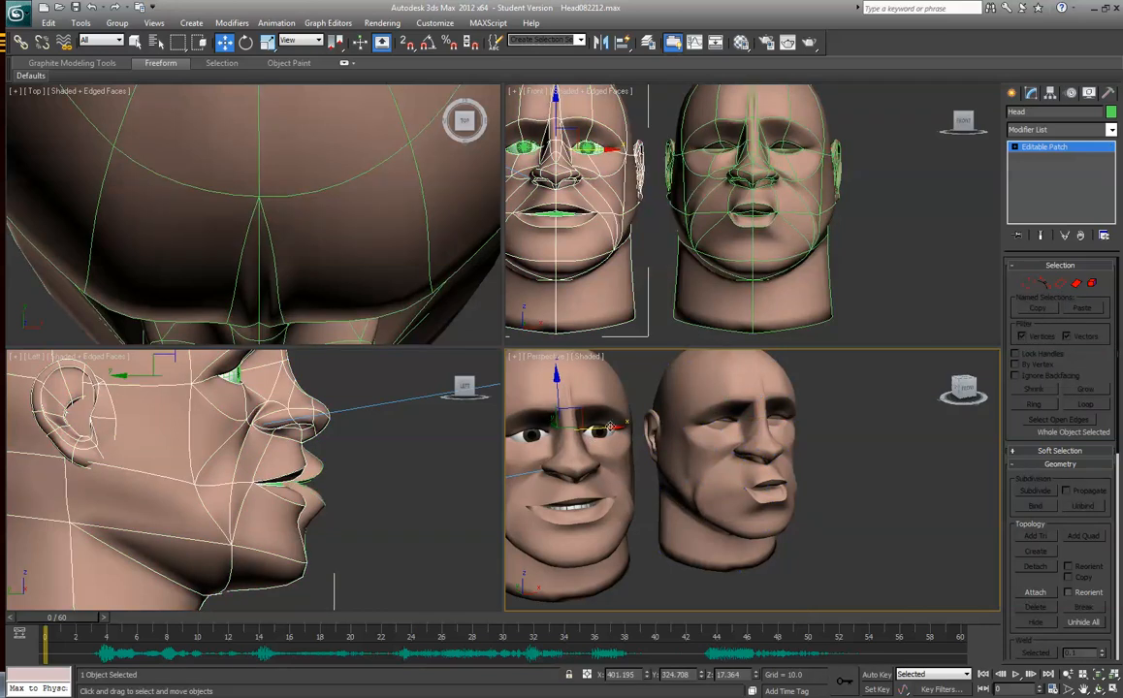
left_click_drag(609, 427, 891, 429)
key("ctrl+z")
mouse_move(609, 427)
left_mouse_down("shift")
mouse_move(955, 428)
mouse_move(939, 428)
left_mouse_up("shift")
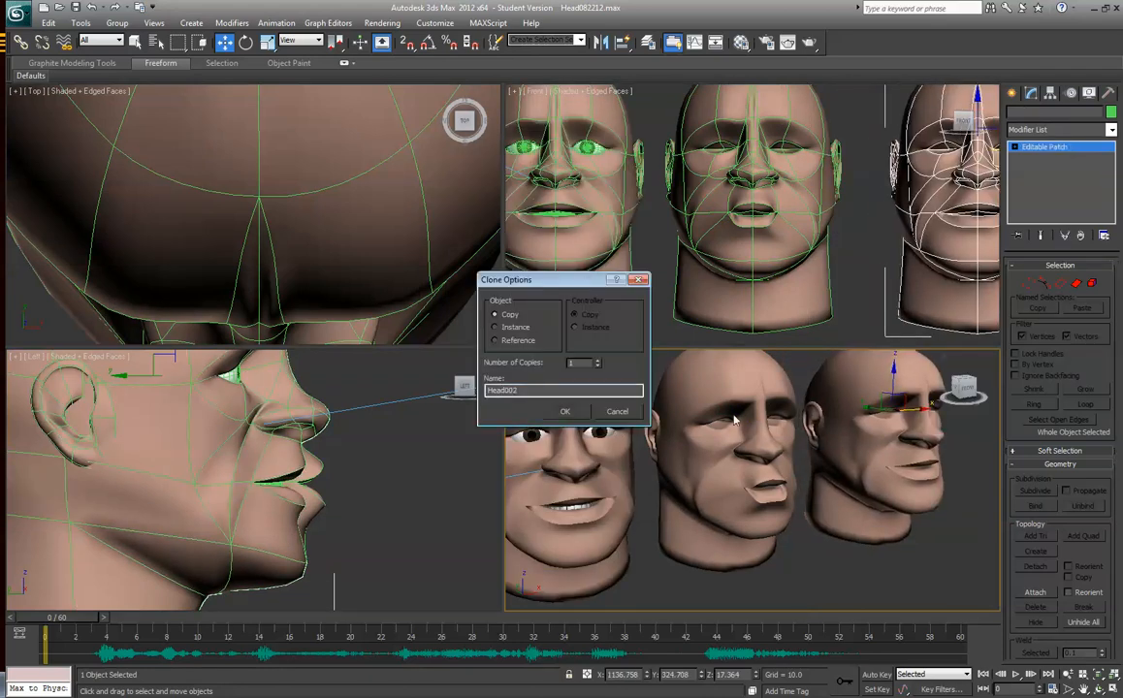
left_click(566, 411)
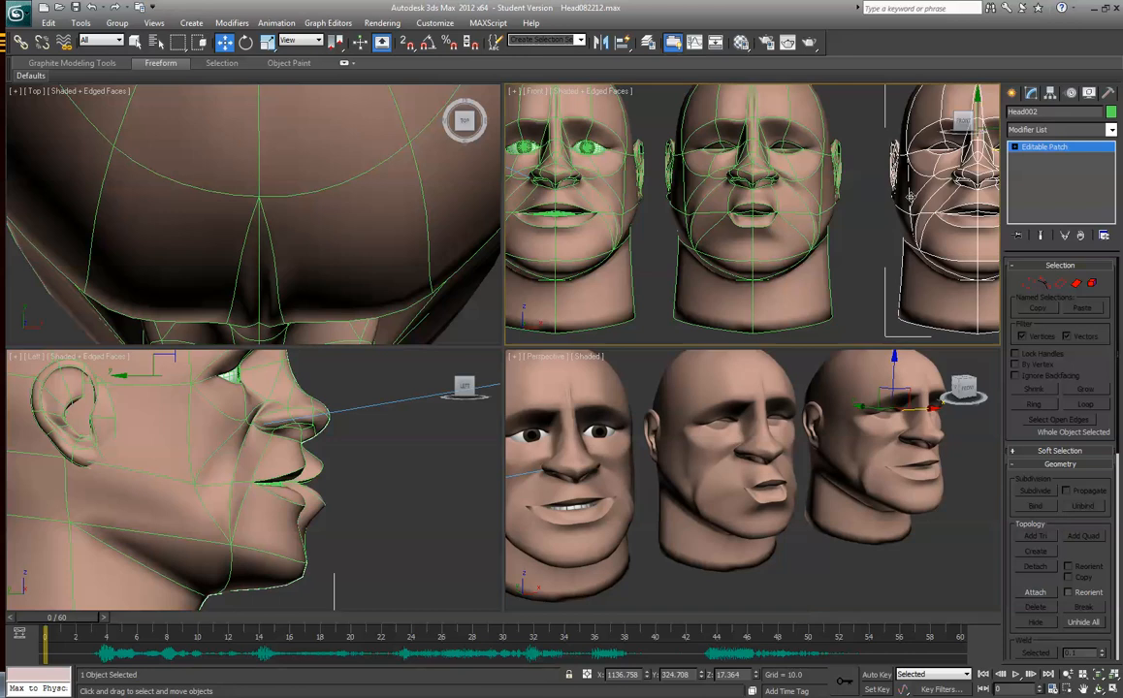
Try to lower the six brow vertices of the newest head copy to about Z 39 at Vertex level.
middle_click_drag(897, 306, 752, 326)
left_click(1034, 283)
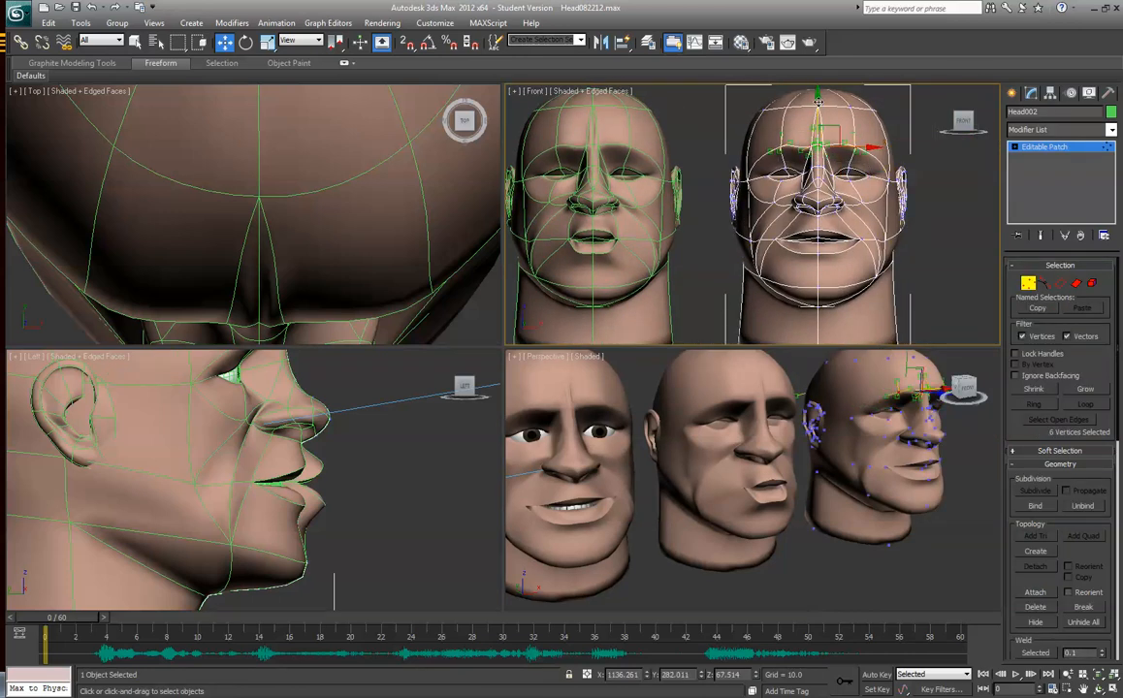
left_click_drag(761, 158, 878, 180)
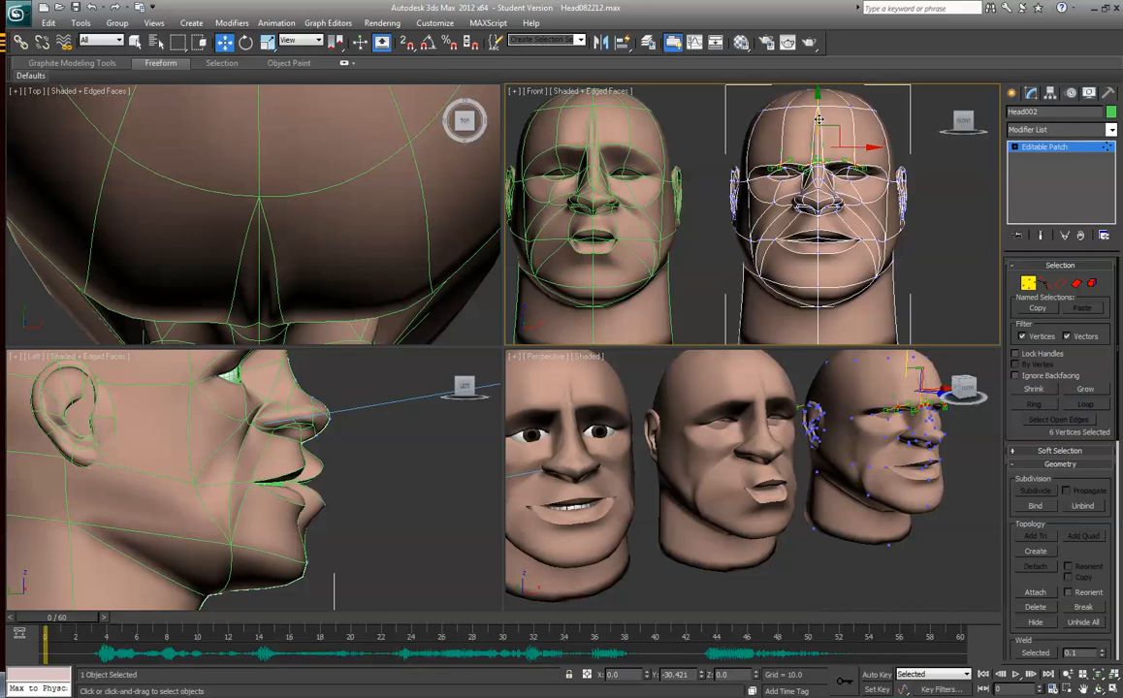
left_click_drag(819, 119, 819, 133)
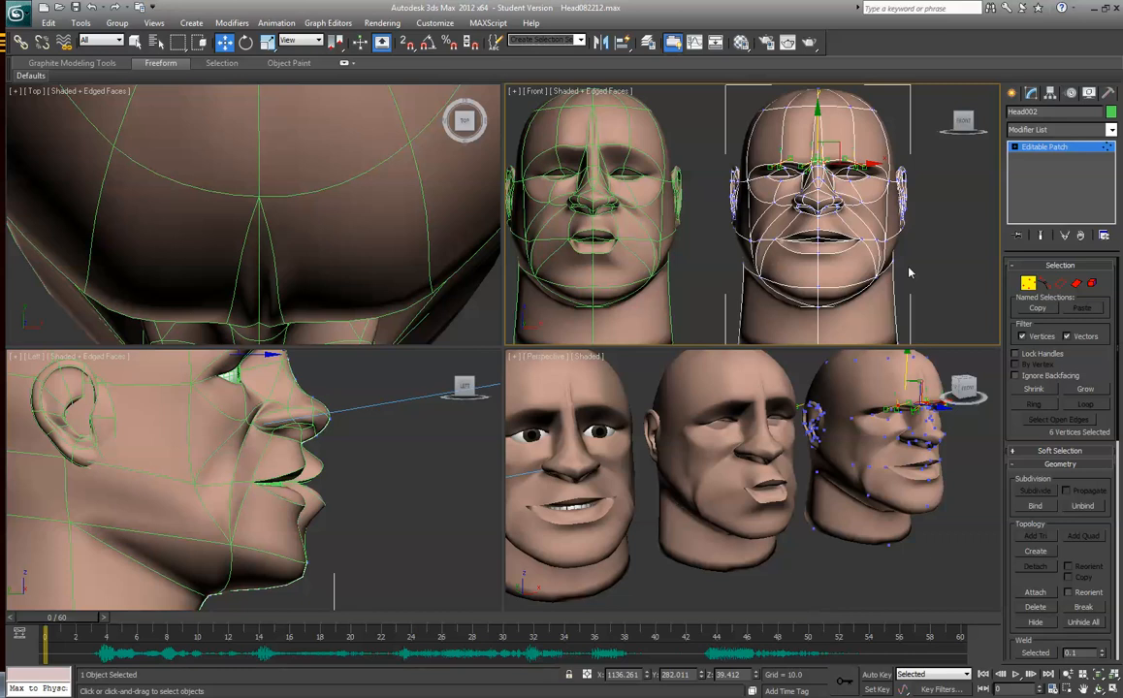
left_click(908, 272)
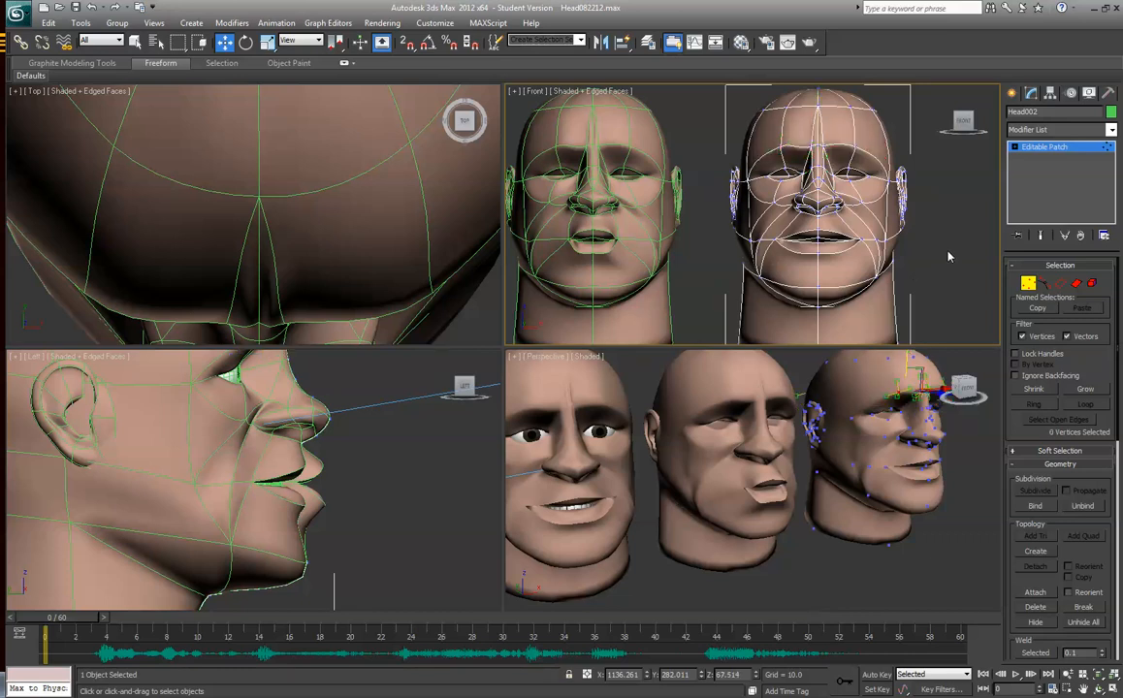
left_click(903, 221)
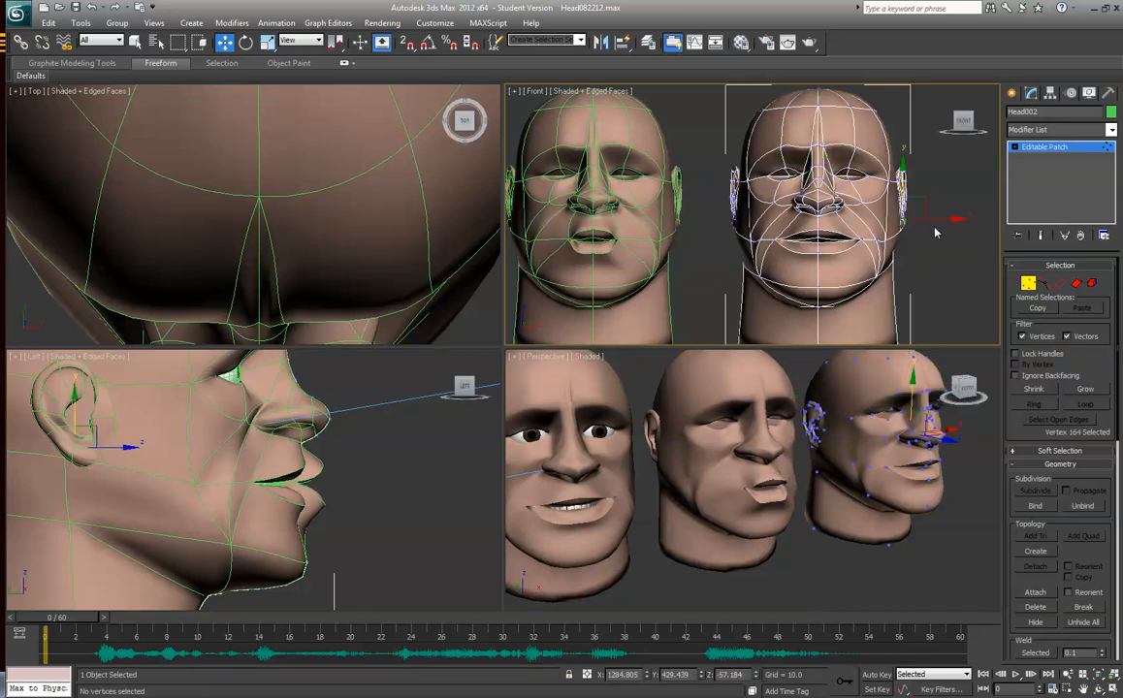
left_click(943, 251)
Leave Vertex level and delete both copied heads, keeping only the original.
left_click(1042, 149)
key("Delete")
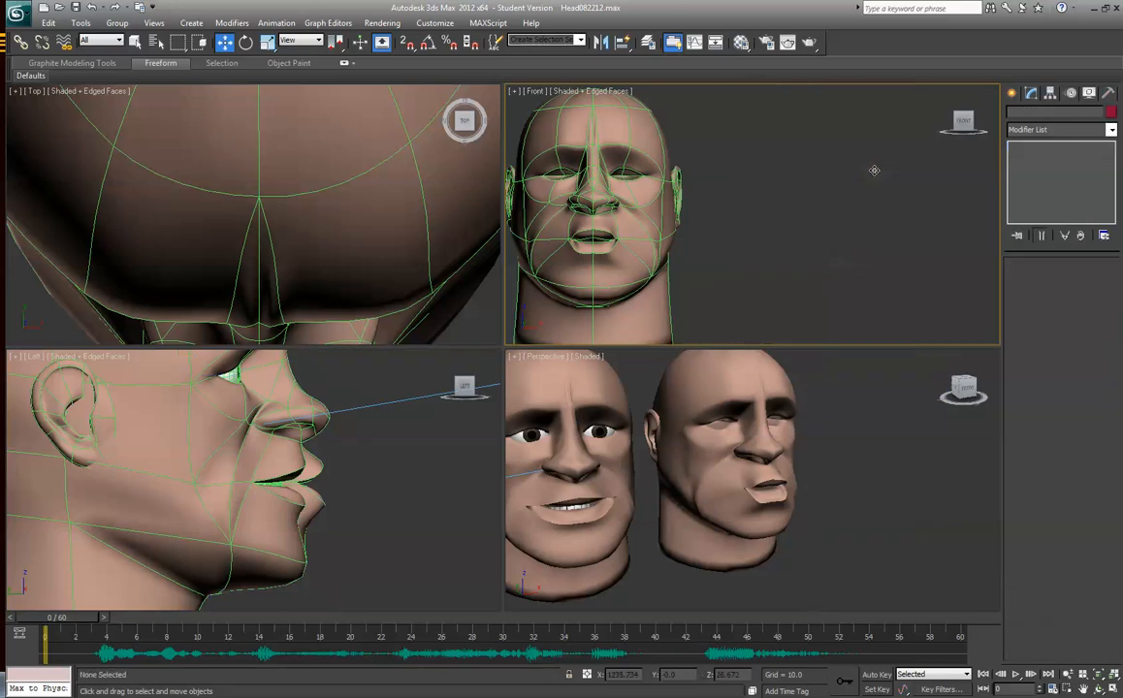
left_click(624, 173)
key("Delete")
scroll(788, 212, "down", 4)
scroll(786, 216, "up", 1)
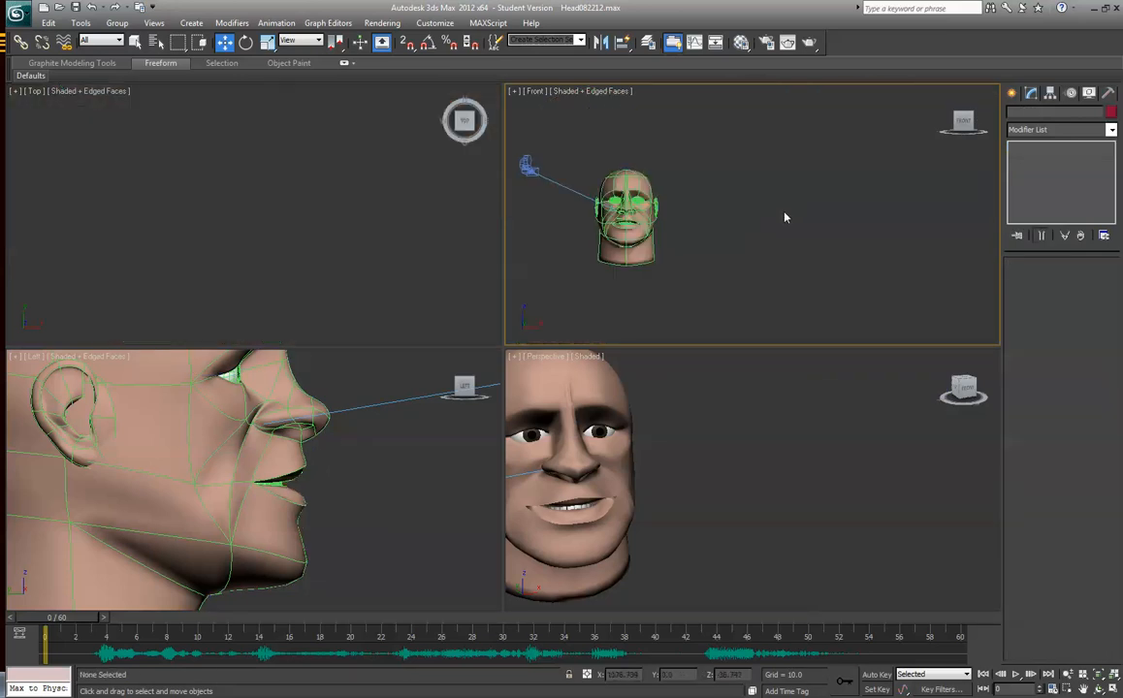
Maximize the Front viewport and unhide all objects in the scene.
key("alt+w")
right_click(682, 247)
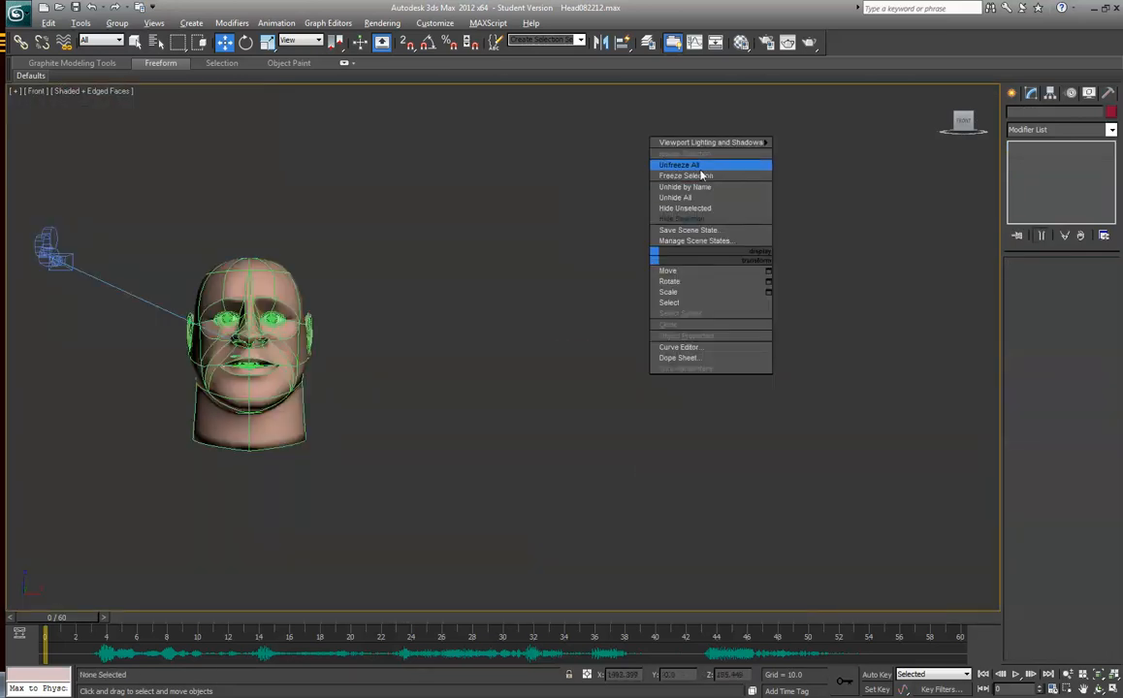
left_click(697, 199)
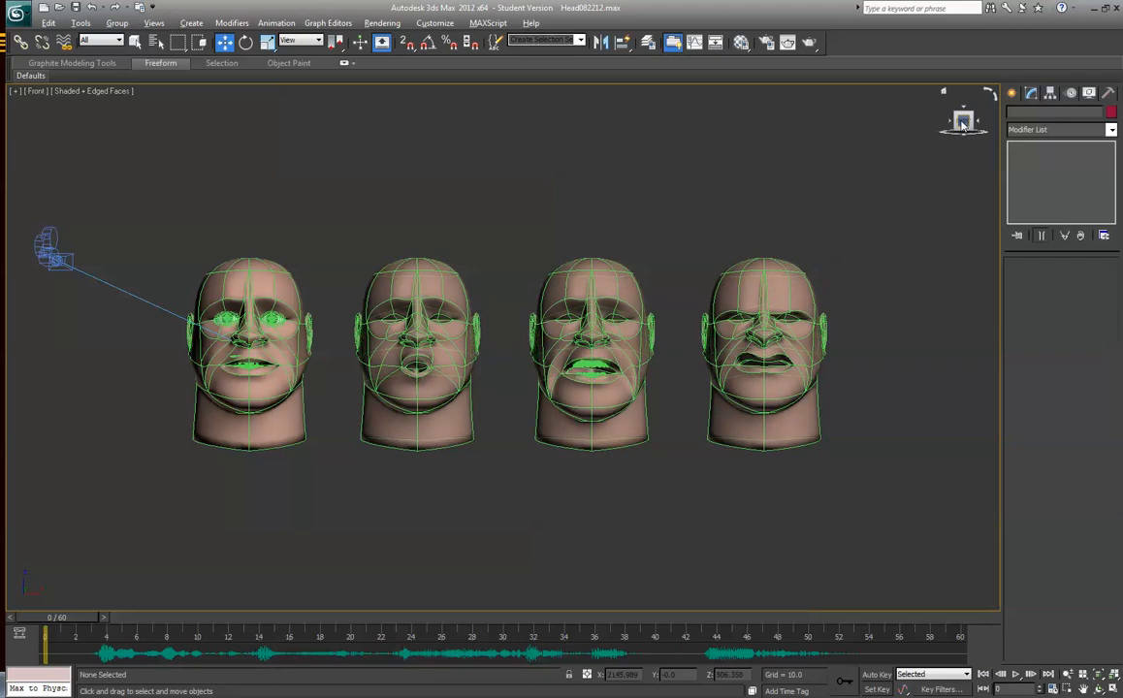
Examine the mouth and brow expressions of all four heads in a maximized Perspective viewport at a level angle.
key("alt+w")
left_click(866, 541)
key("alt+w")
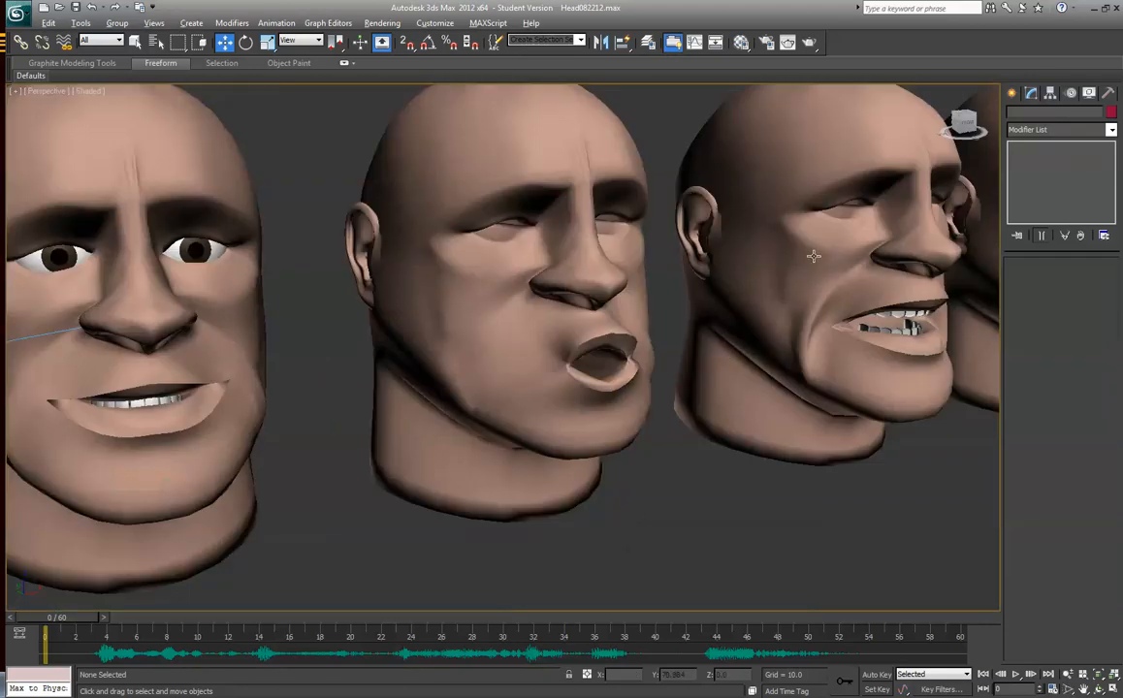
left_click(622, 344)
scroll(515, 344, "down", 6)
scroll(514, 344, "up", 3)
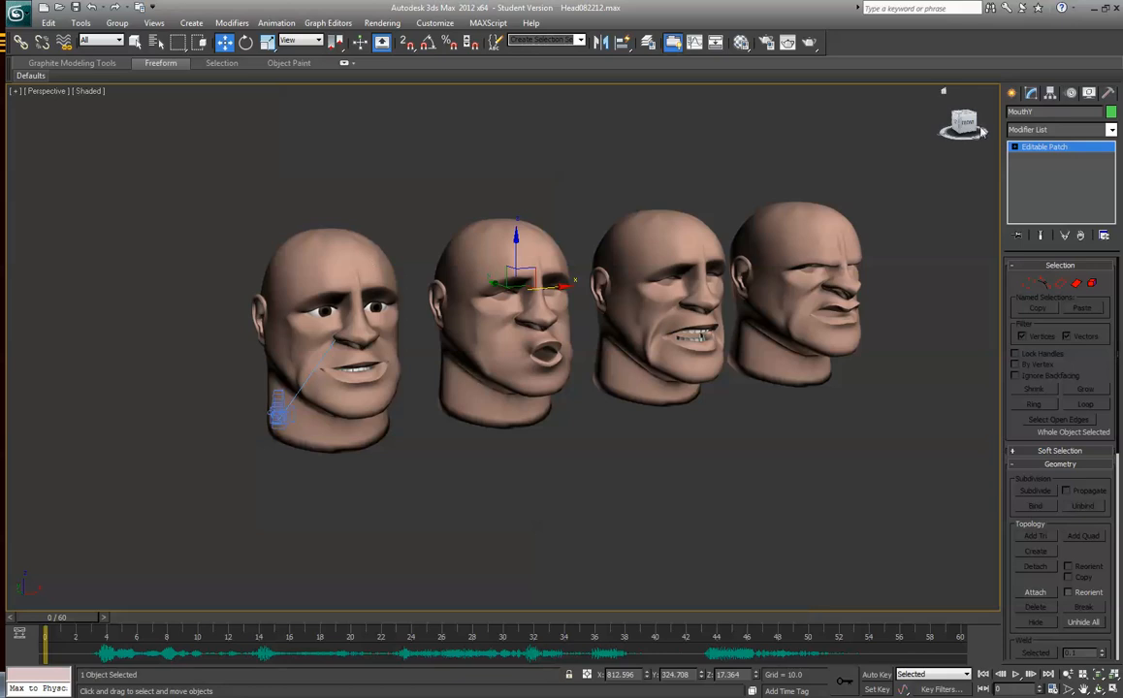
left_click_drag(967, 126, 968, 114)
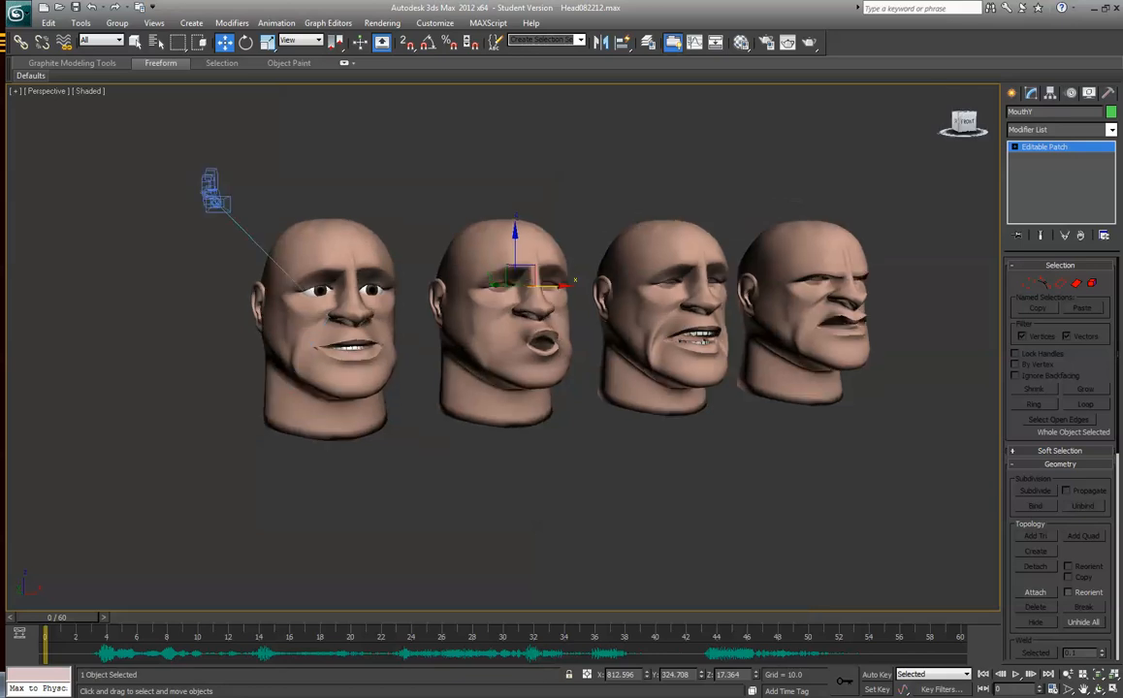
left_click(702, 335)
key("5")
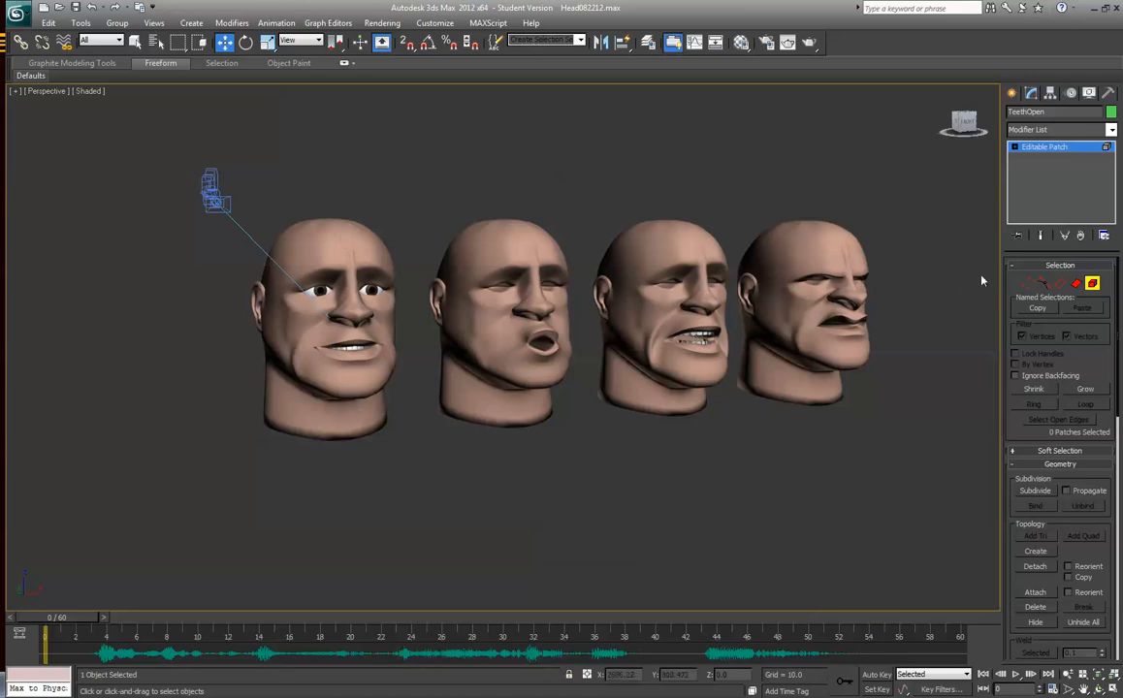
left_click(1077, 149)
Select the original head, return to four viewports and apply a Morpher modifier to it.
left_click(348, 242)
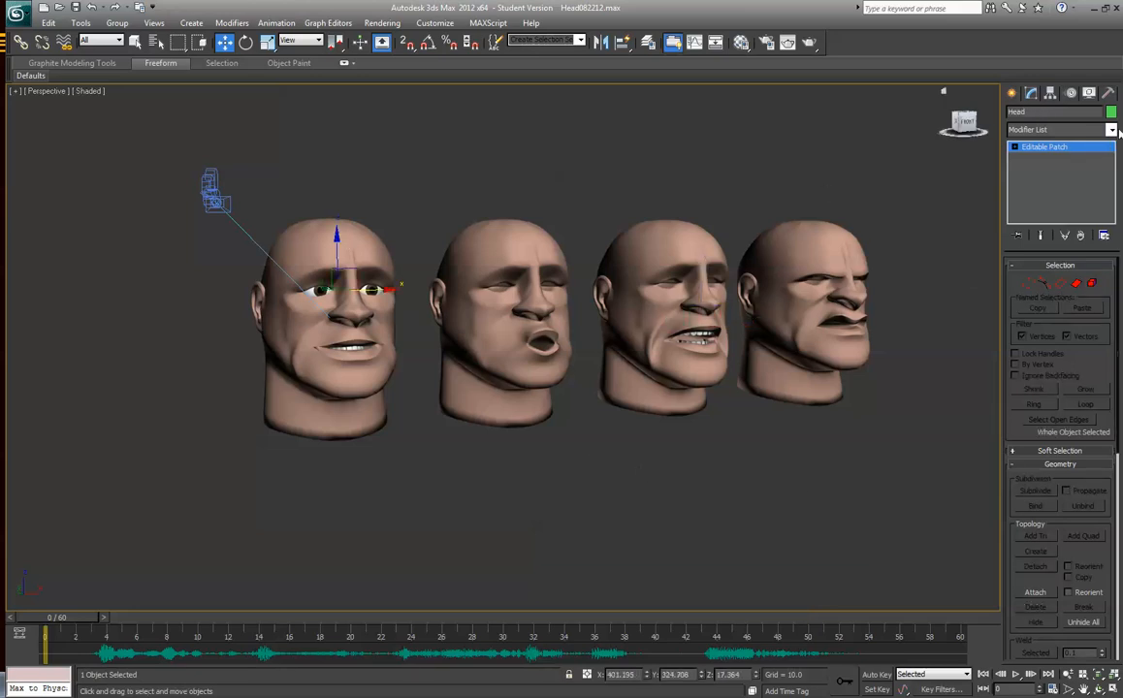
key("alt+w")
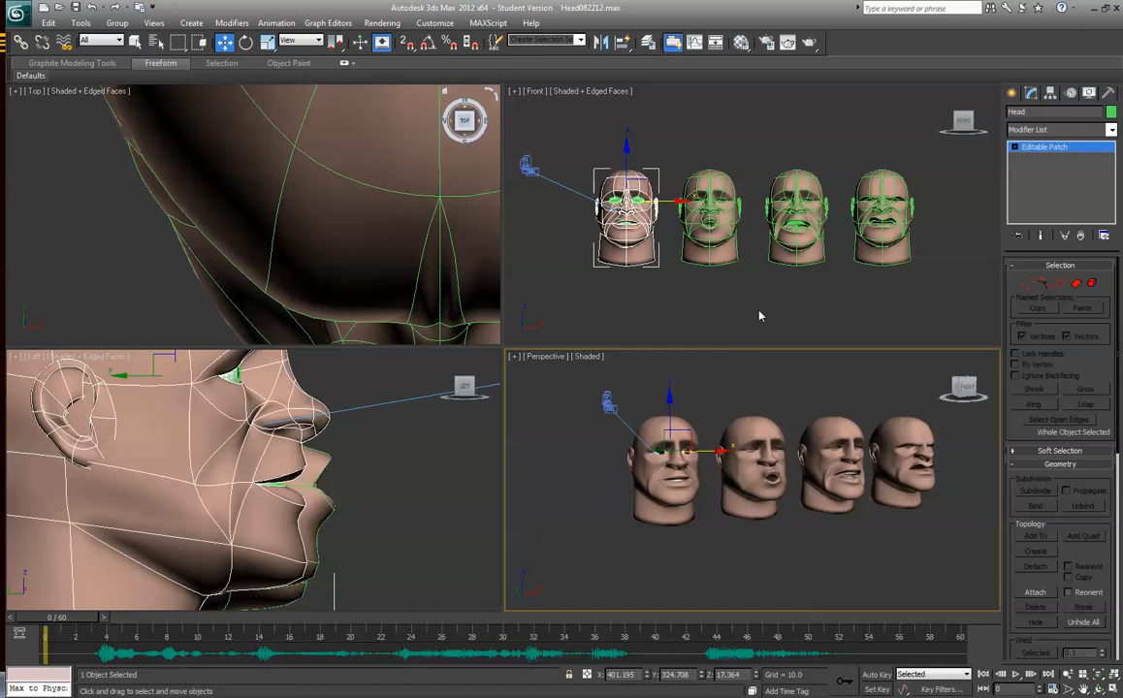
left_click(1111, 129)
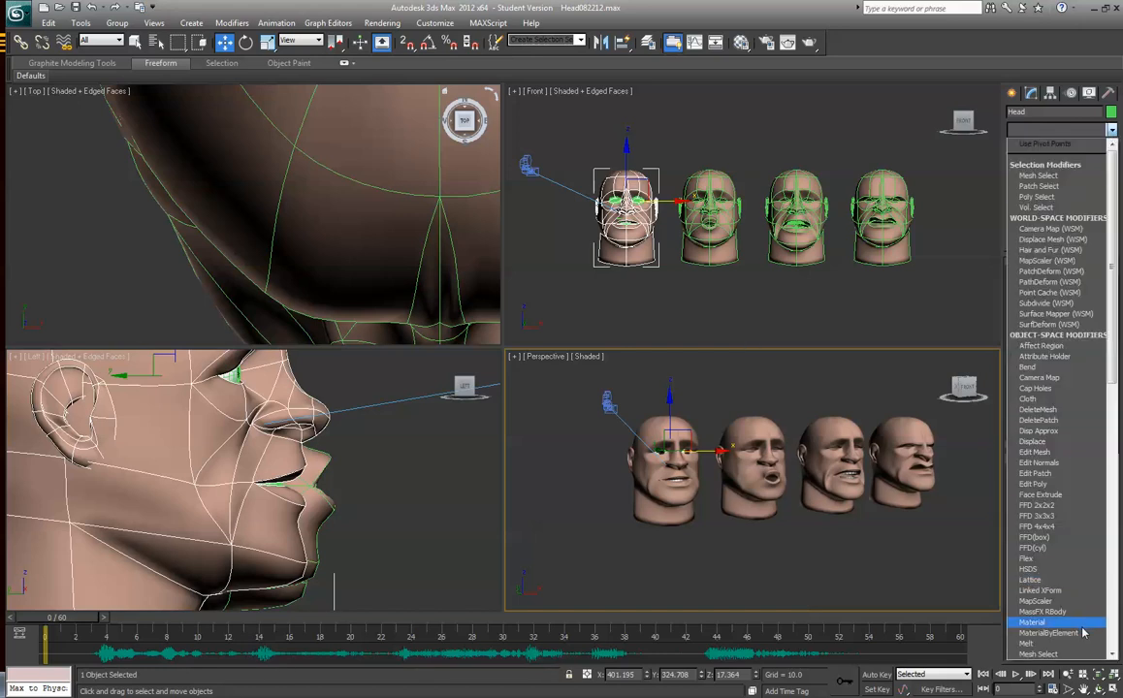
left_click_drag(1113, 282, 1113, 399)
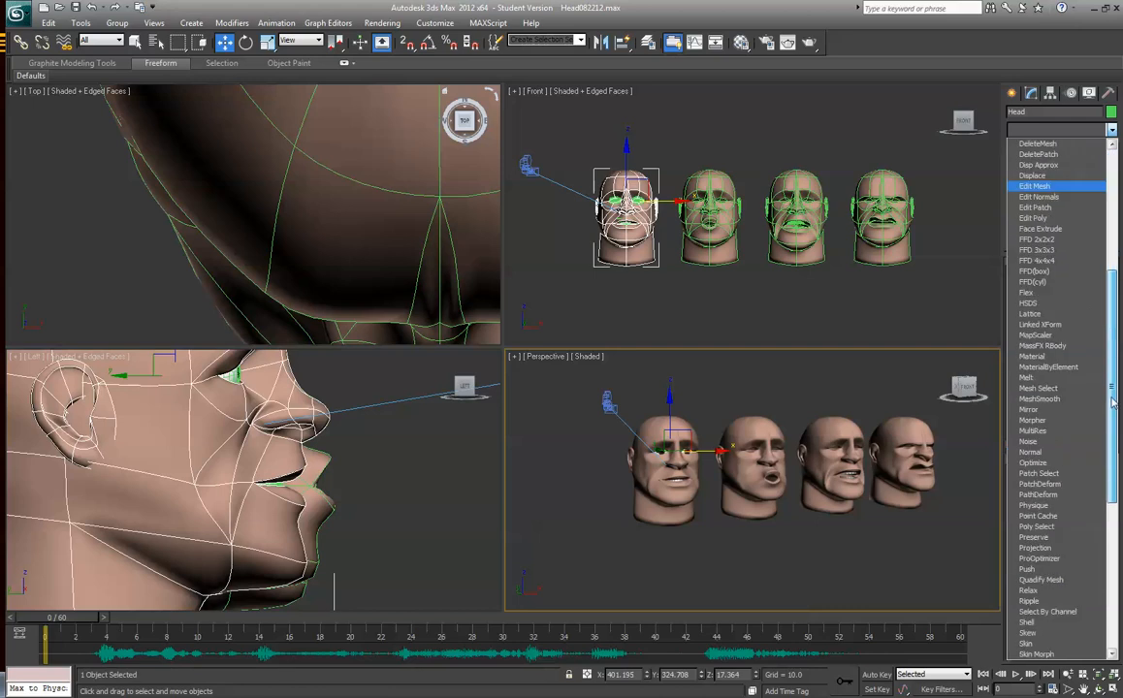
left_click(1045, 422)
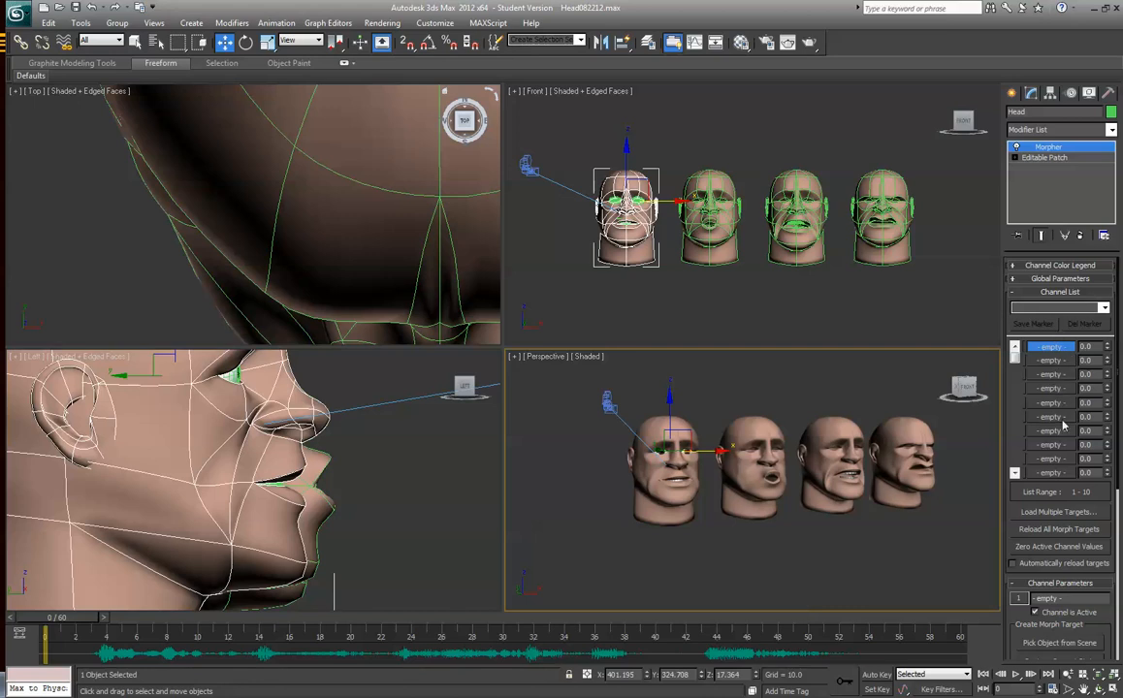
Load MouthA, MouthY and Scowl together as targets into the Morpher's channels.
left_click(1059, 512)
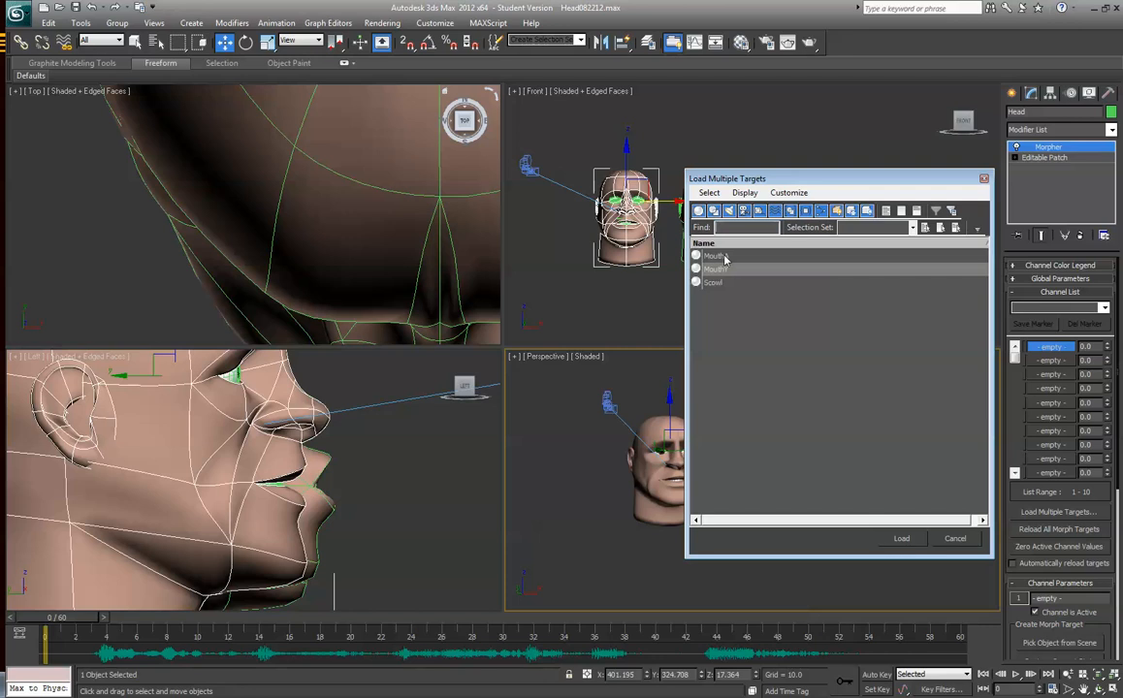
left_click(724, 257)
left_click(718, 282, "shift")
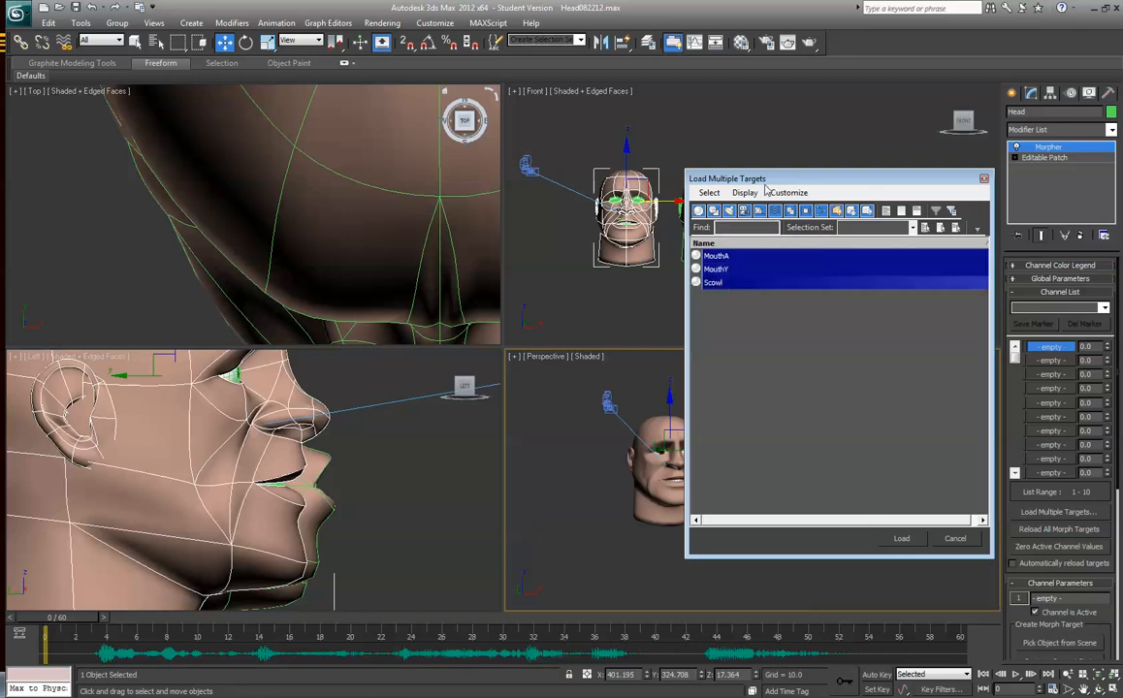
left_click_drag(765, 181, 298, 144)
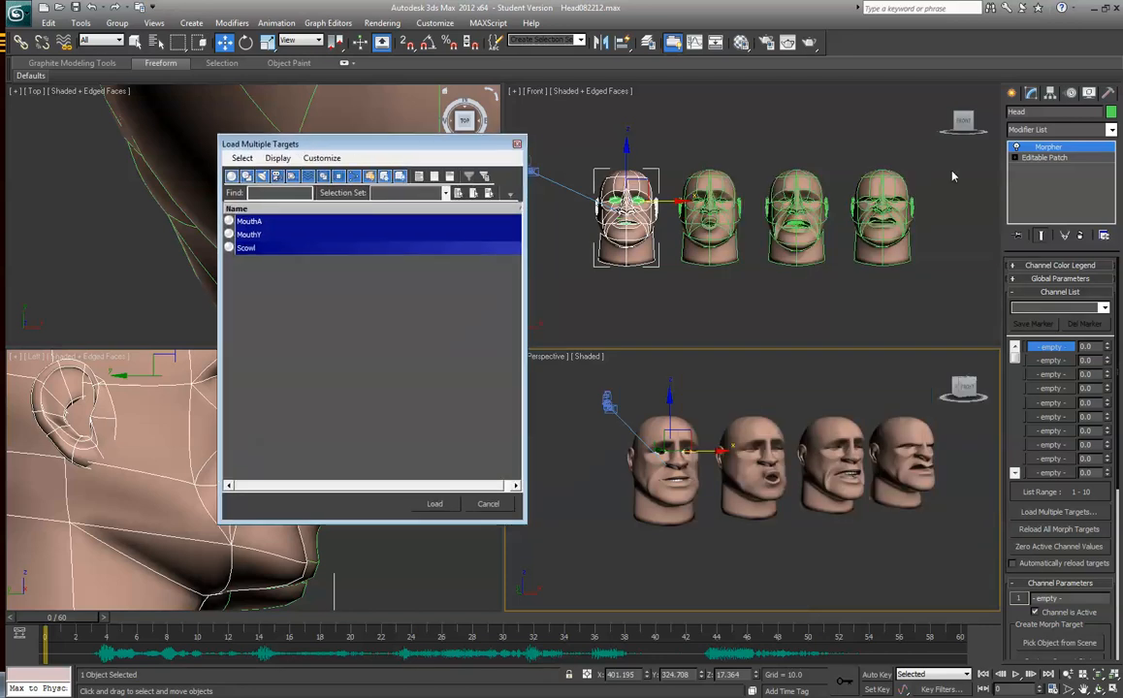
left_click(424, 506)
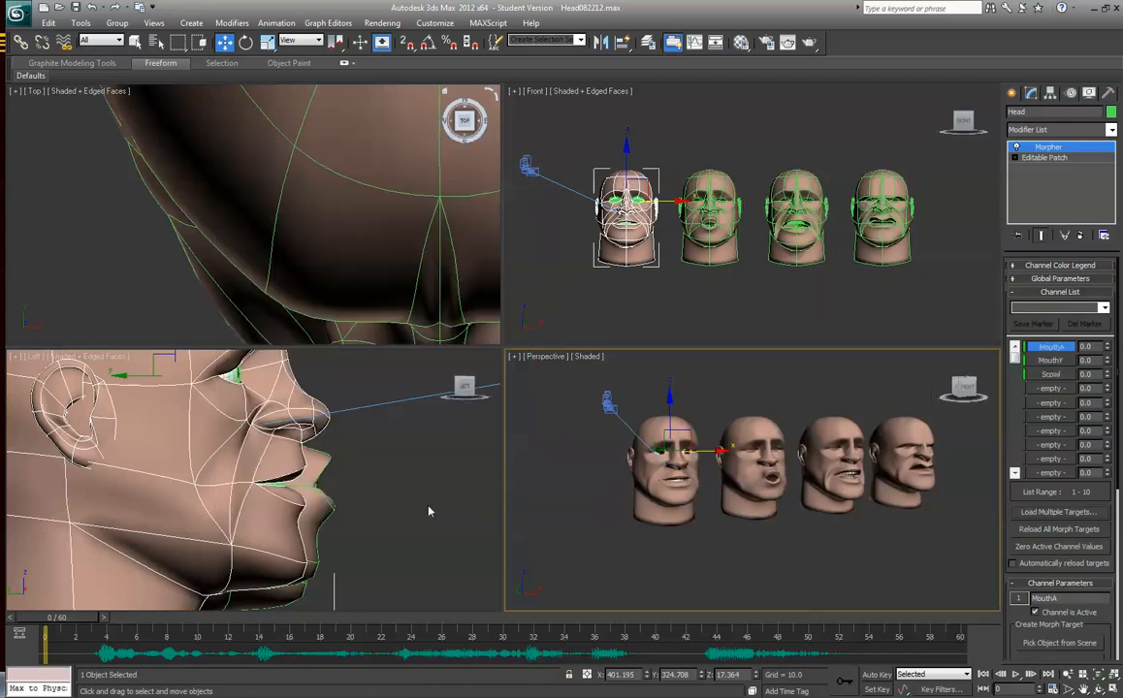
Select the three target heads and hide them, leaving the original head in view.
left_click(755, 429)
left_click(829, 451, "ctrl")
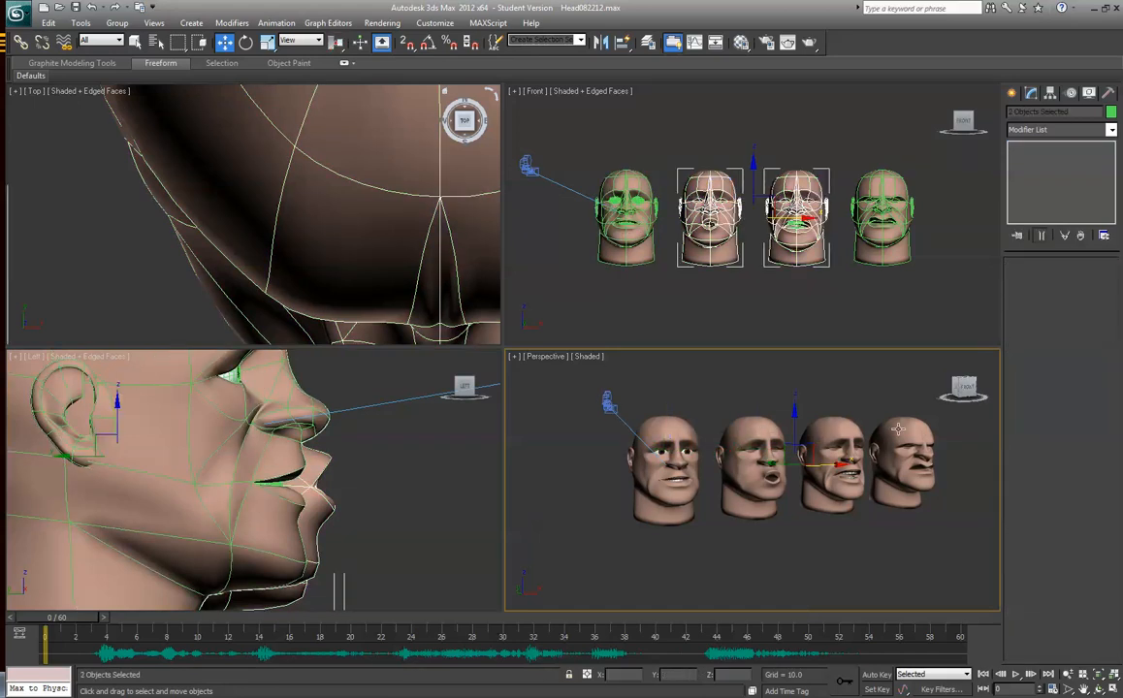
left_click(902, 451, "ctrl")
right_click(899, 434)
left_click(927, 388)
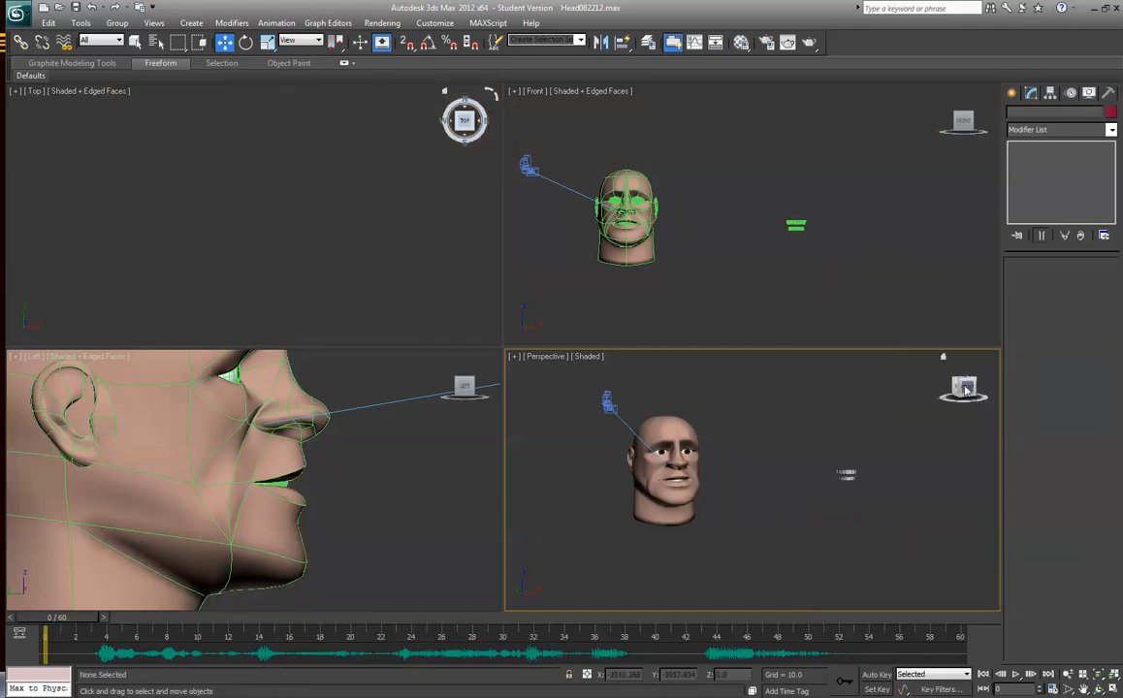
Switch the Perspective viewport to the Camera001 view and select the head.
left_click(550, 366)
mouse_move(557, 371)
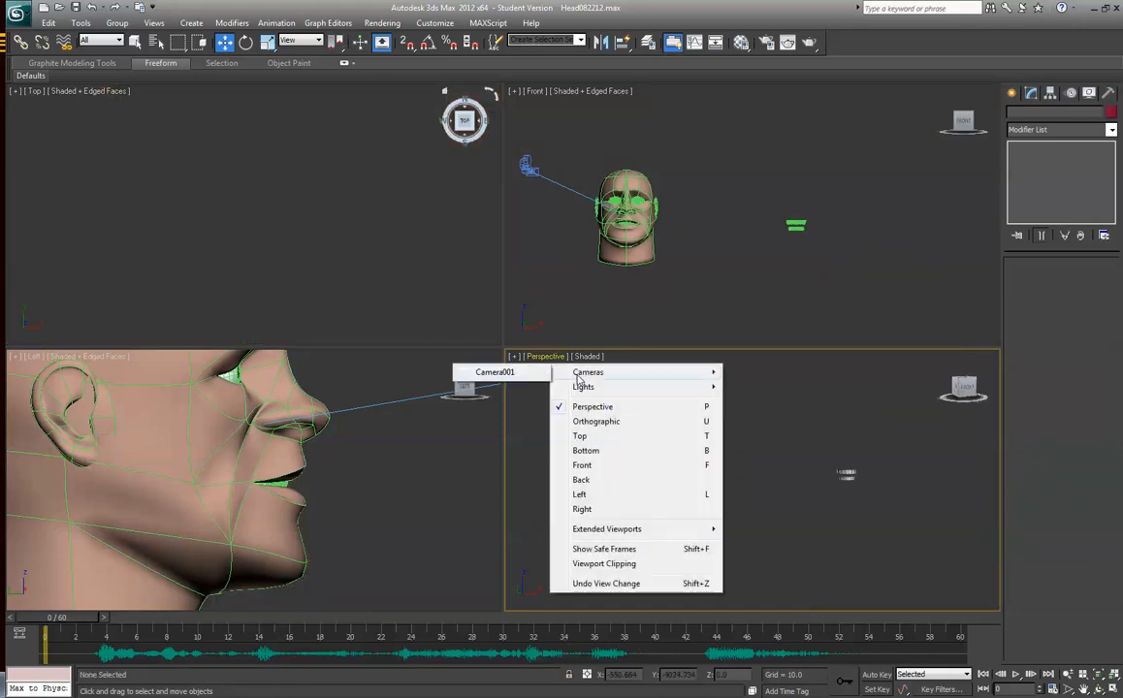
left_click(456, 371)
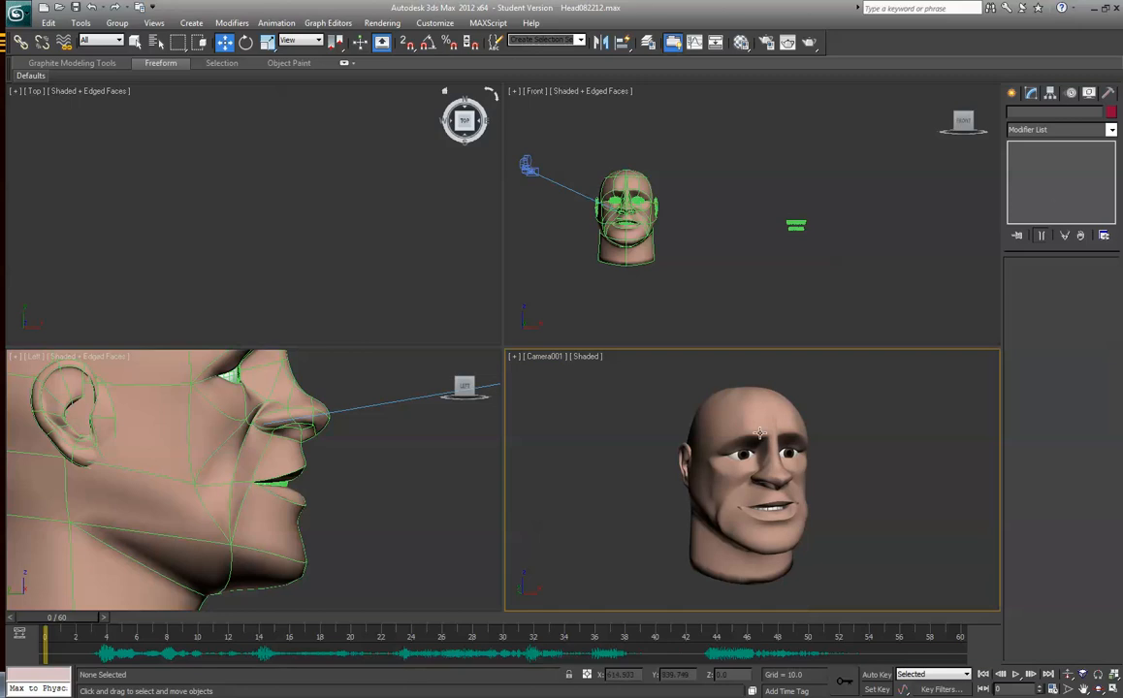
left_click(766, 443)
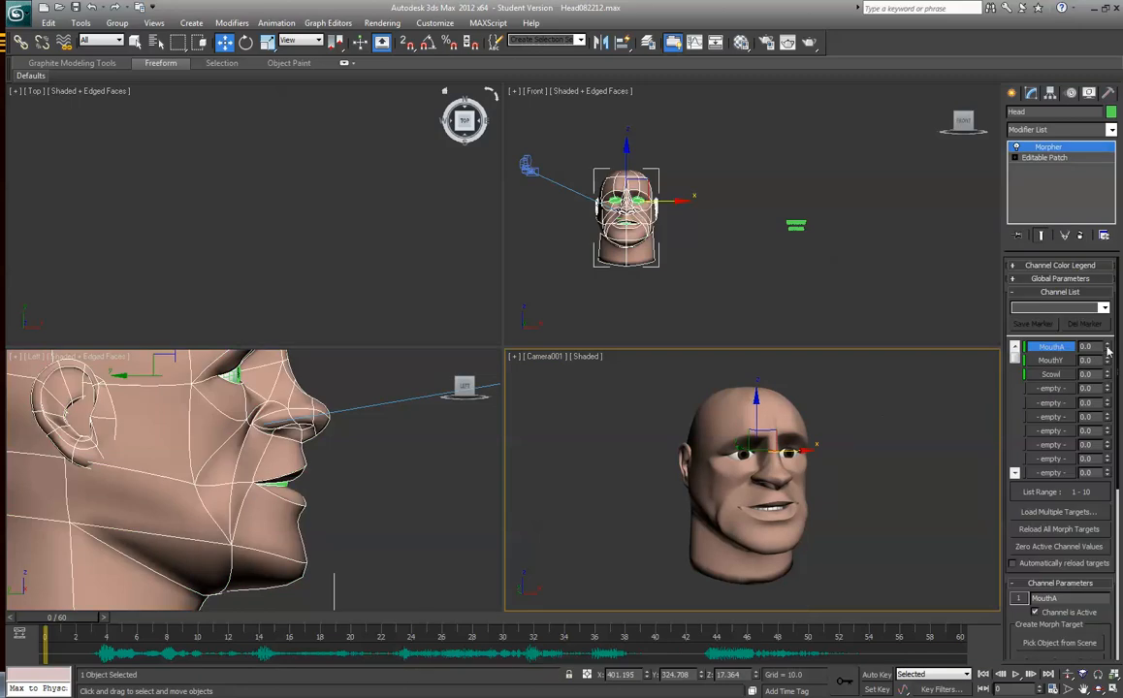
Try out the MouthA and MouthY morph channels on the head, ending with MouthA at 100.
left_click_drag(1107, 347, 1093, 223)
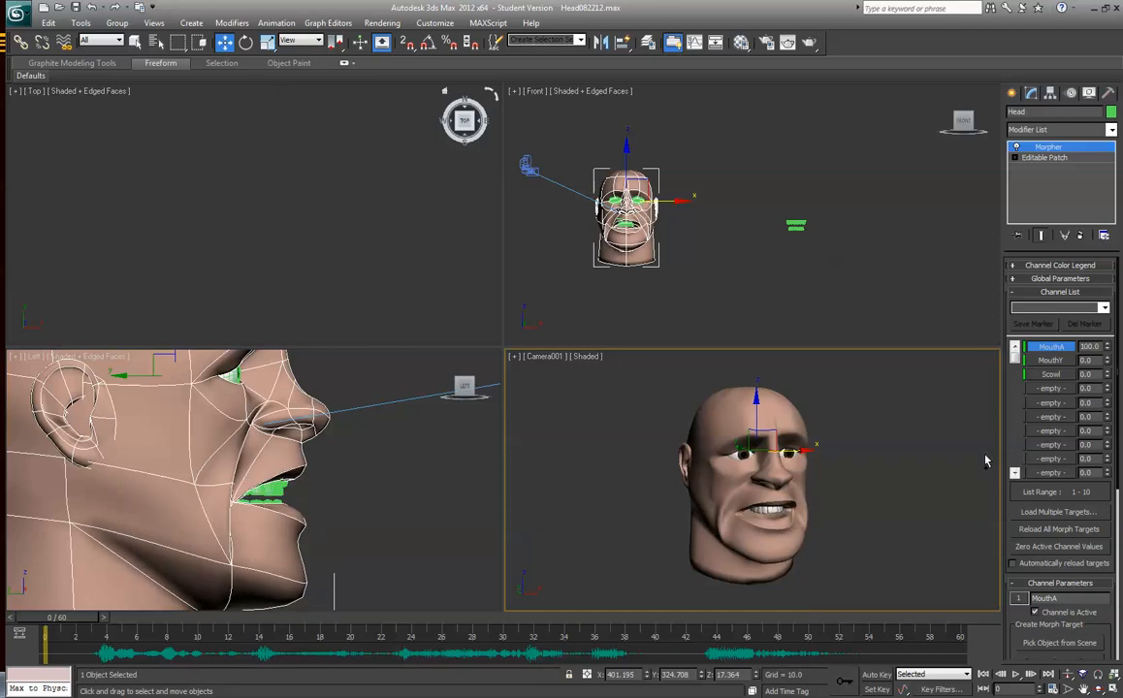
key("ctrl+z")
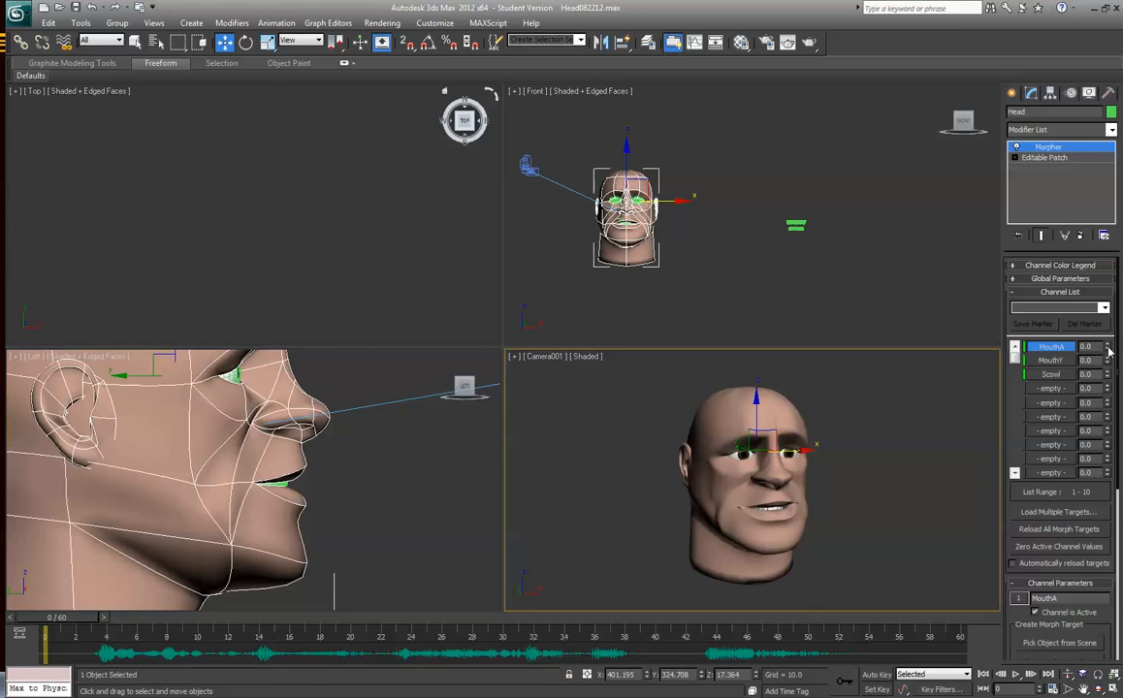
left_click_drag(1109, 347, 1092, 413)
left_click_drag(1109, 360, 1108, 389)
left_click_drag(1107, 347, 1106, 240)
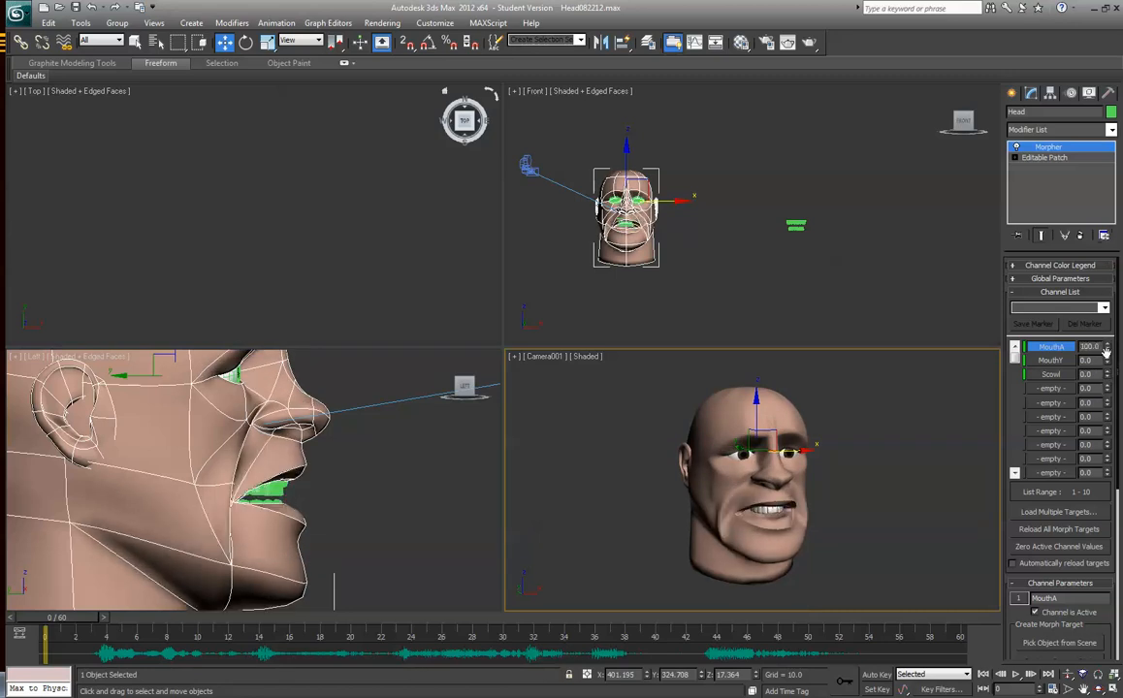
Try combining morphs by setting Scowl to 100, MouthA to 0 and MouthY to 100.
left_click_drag(1108, 377, 1097, 281)
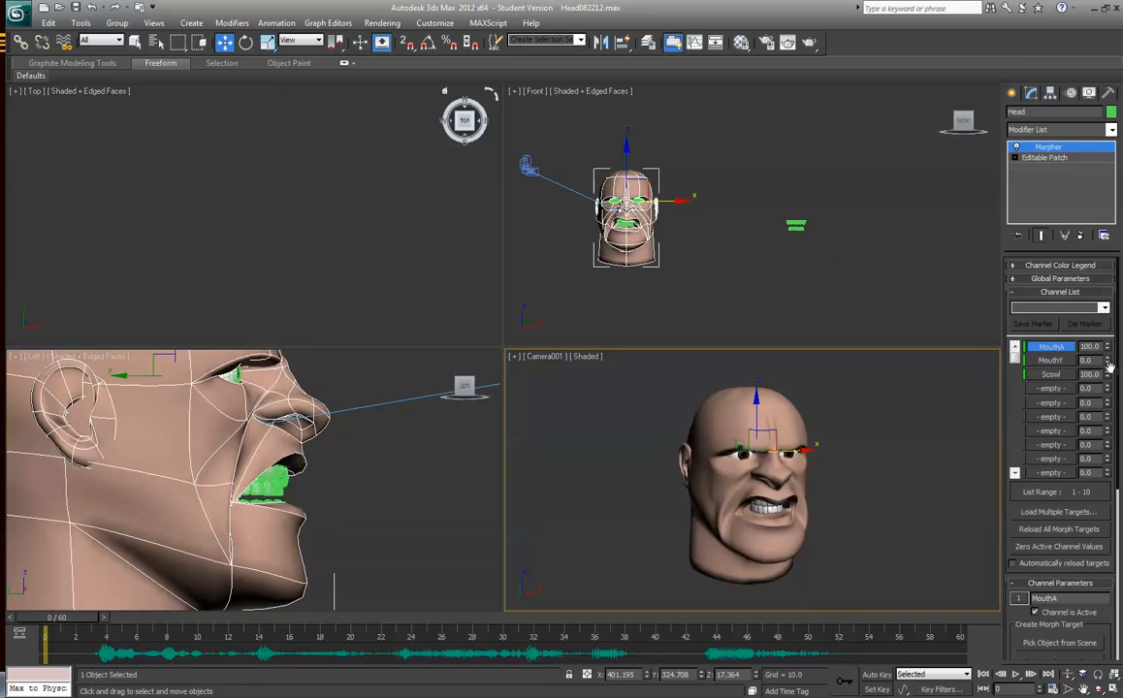
left_click_drag(1107, 347, 1108, 433)
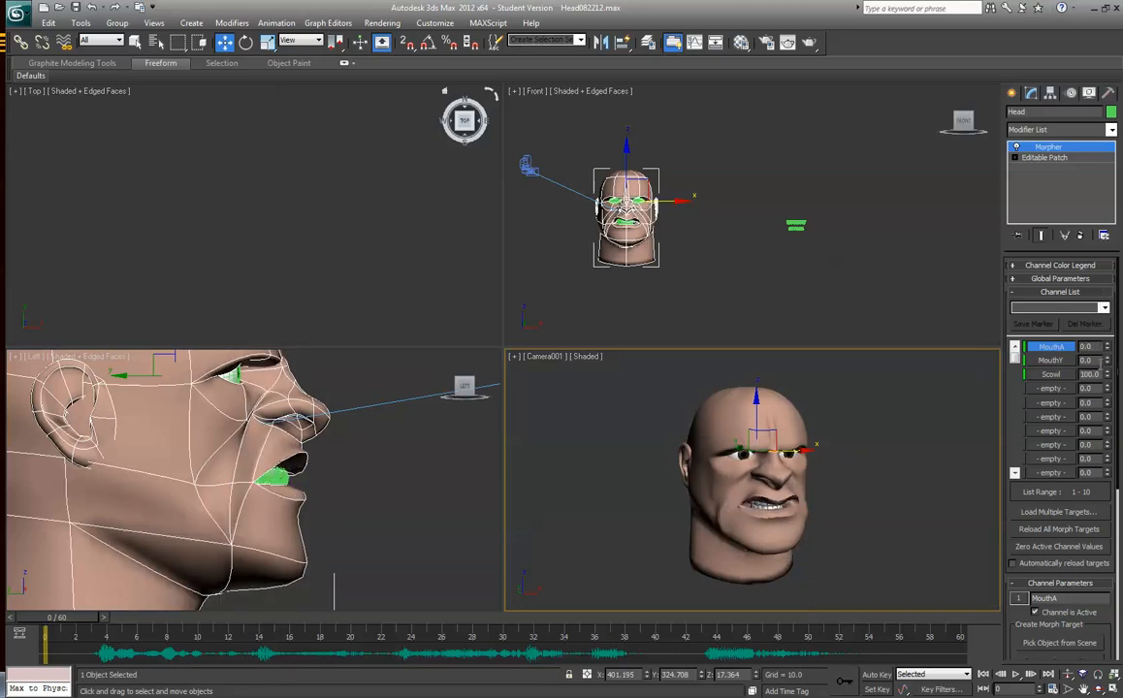
left_click_drag(1105, 361, 1103, 265)
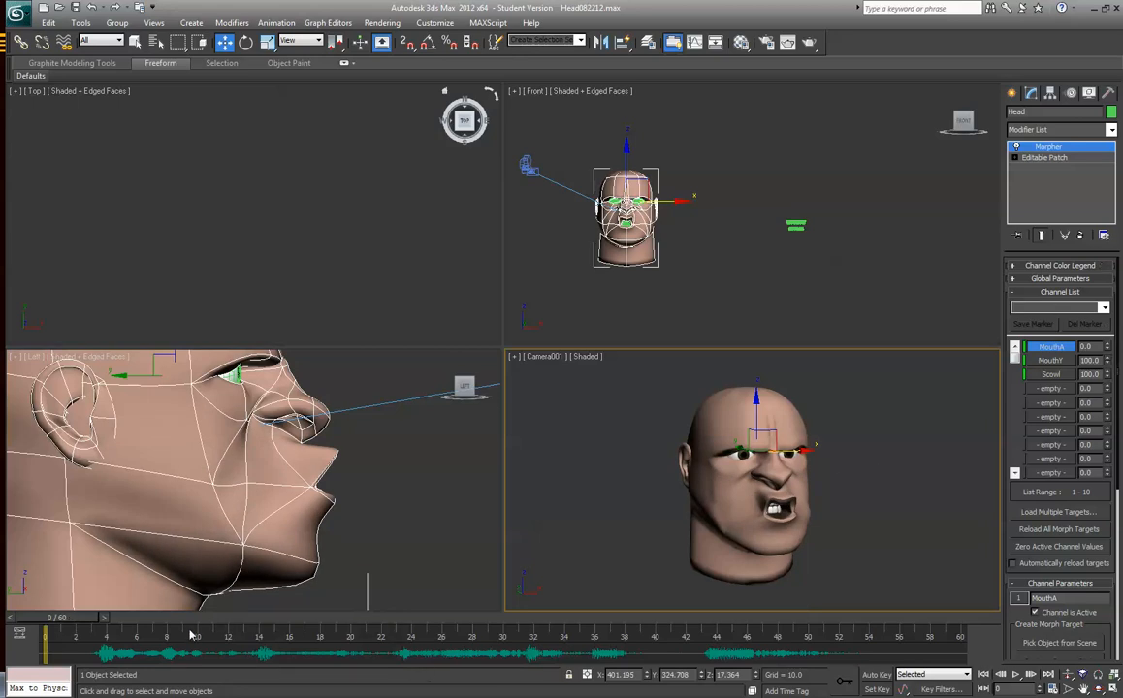
Undo the test changes to the MouthY, MouthA and Scowl channels.
key("ctrl+z")
key("ctrl+z")
key("ctrl+z")
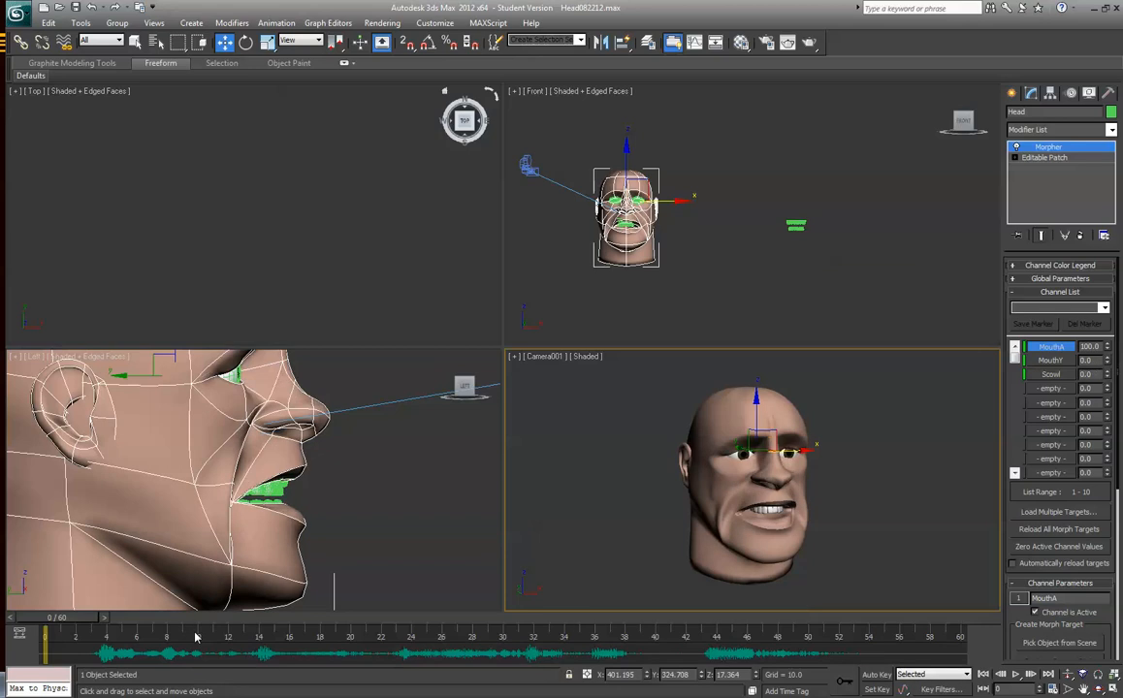
key("ctrl+z")
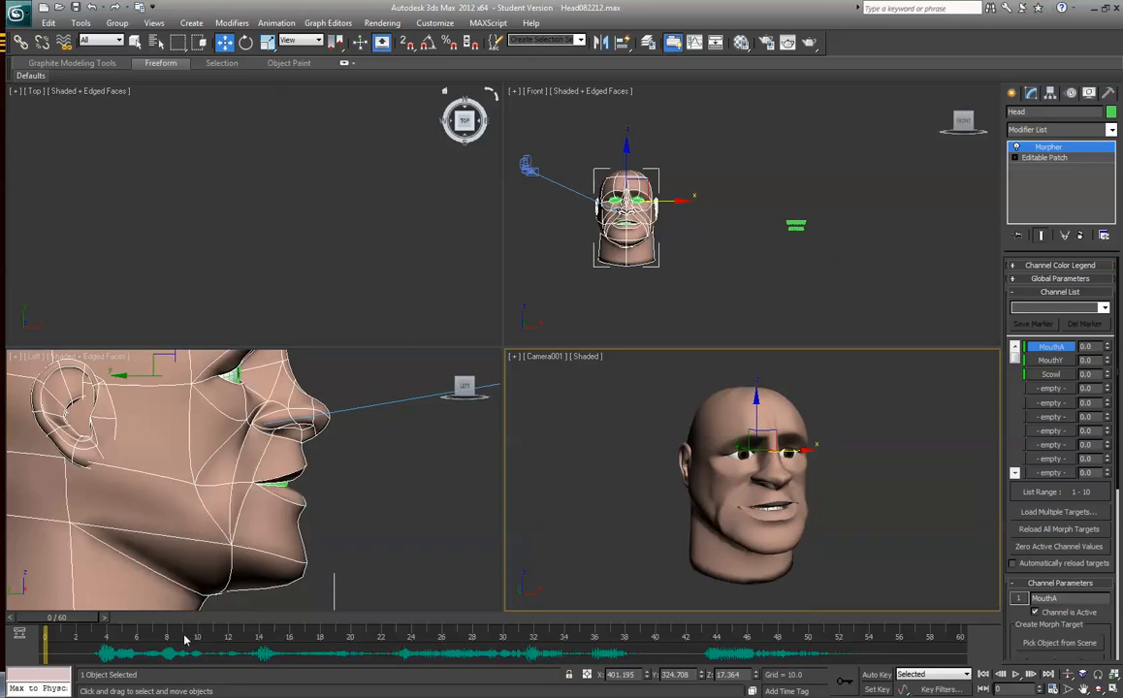
Turn on Auto Key at frame 3 and key the head's MouthY channel at 100 on frame 5.
left_click_drag(76, 619, 120, 617)
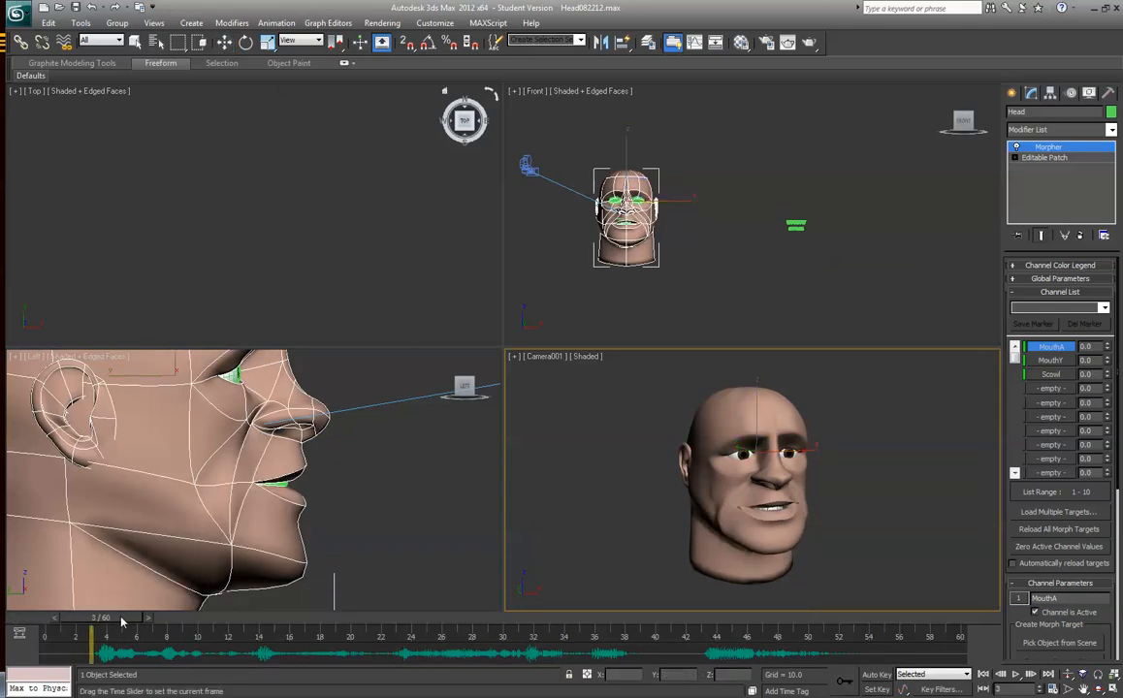
key("w")
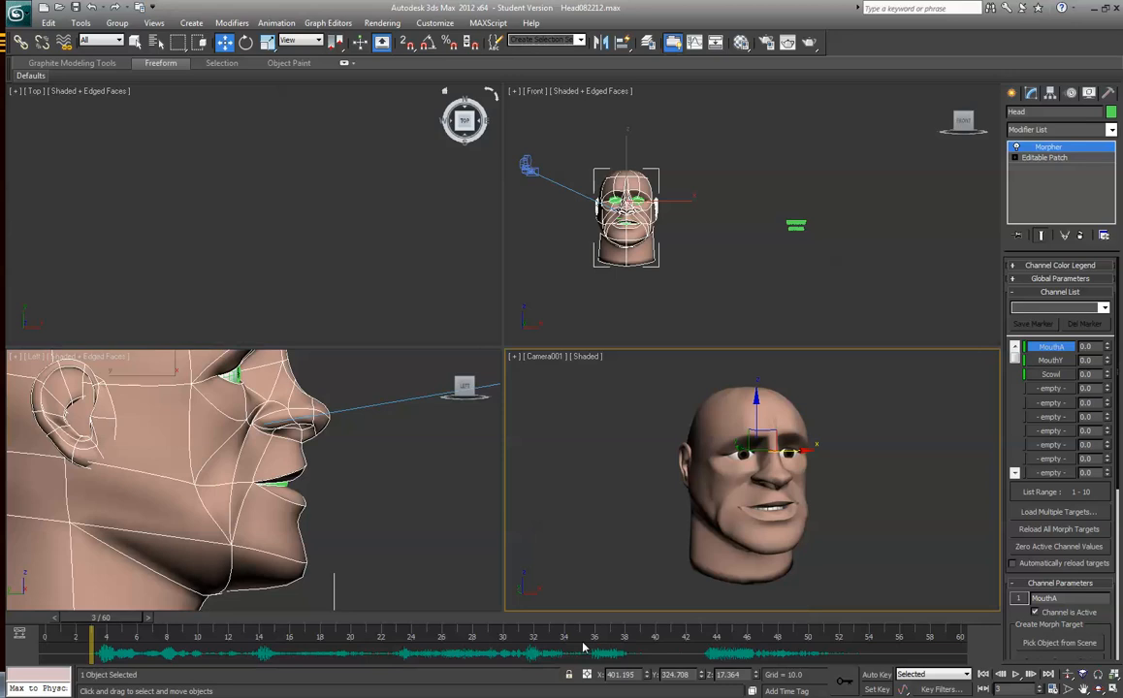
left_click(877, 675)
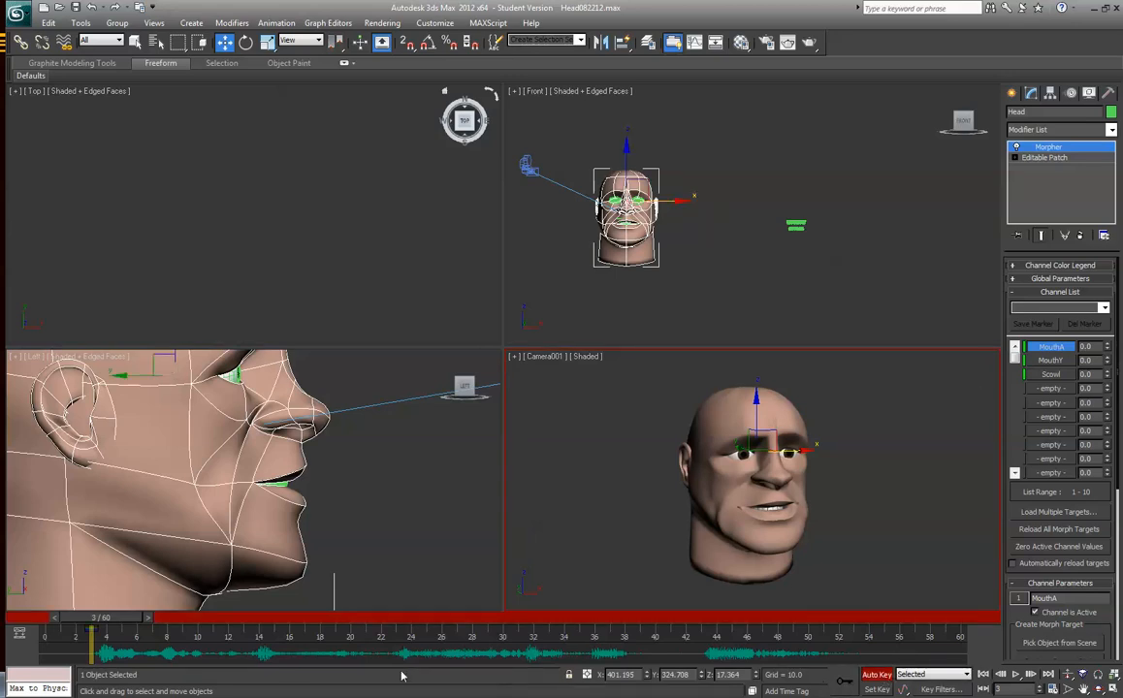
left_click_drag(118, 618, 144, 628)
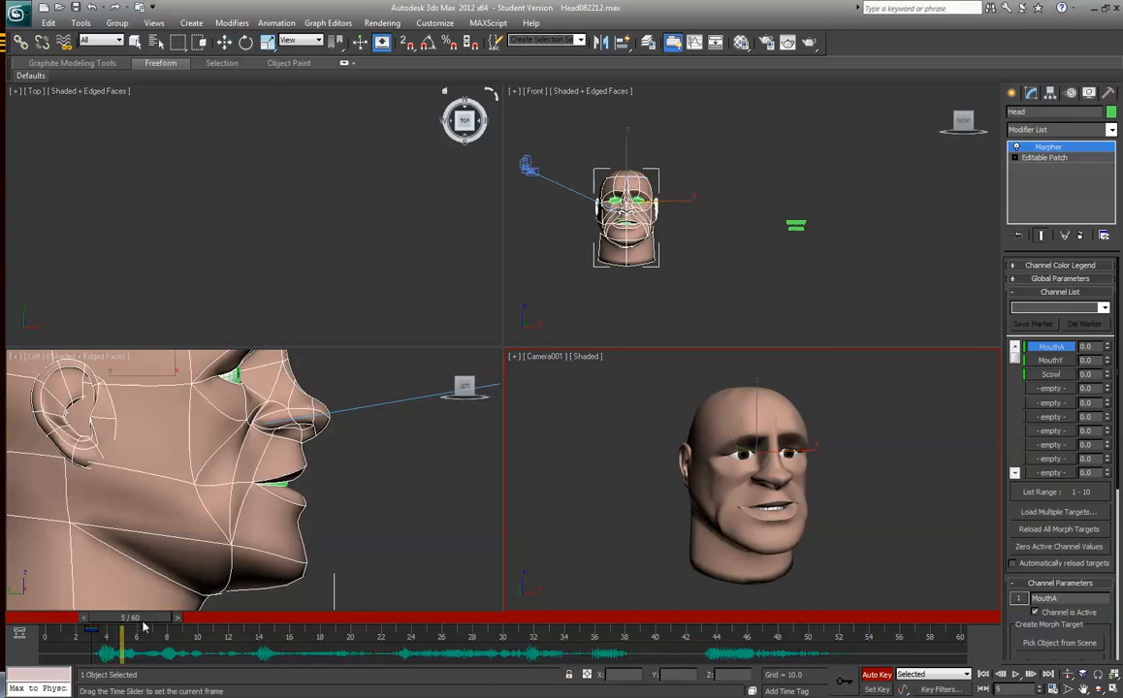
key("w")
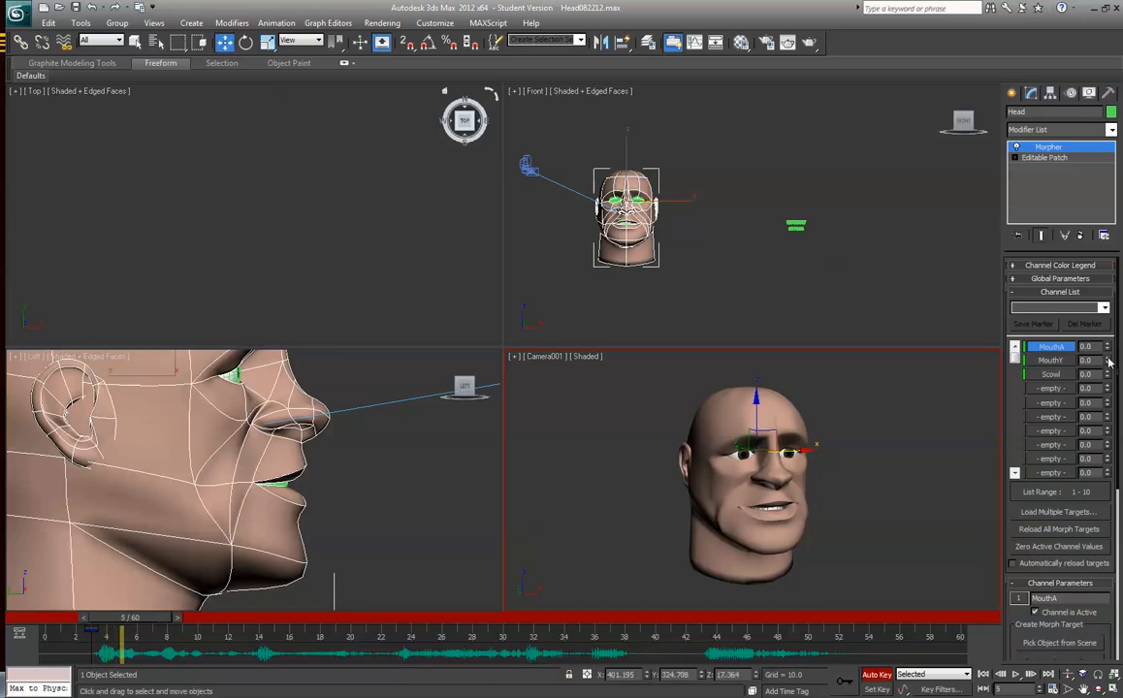
left_click_drag(1110, 362, 1109, 320)
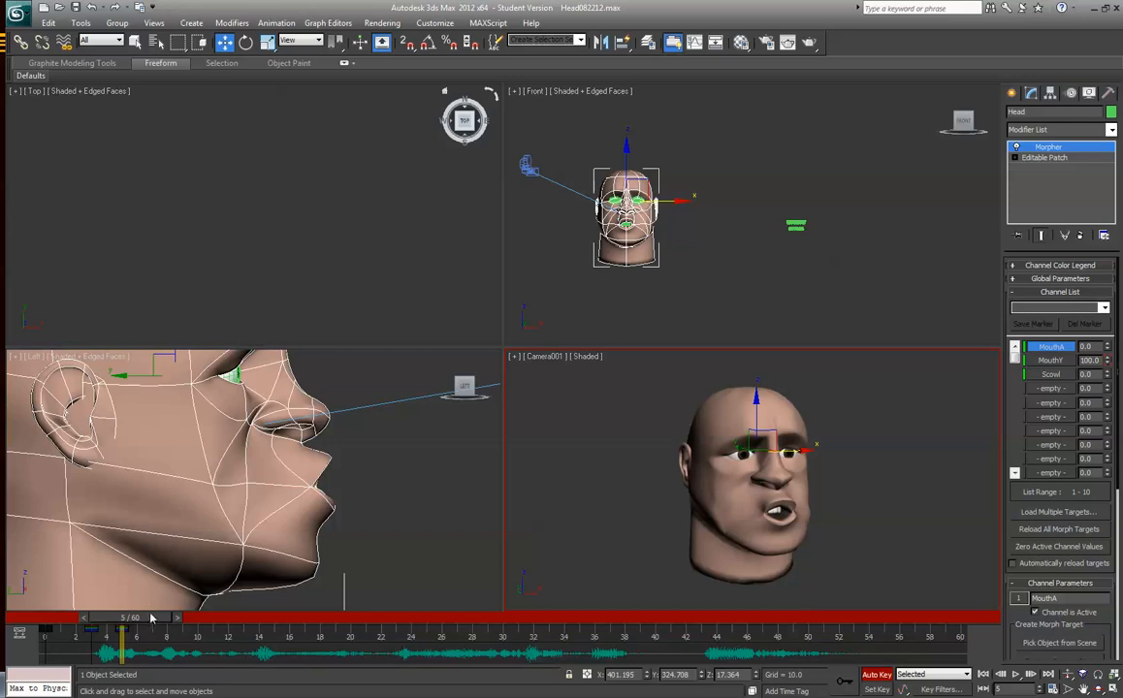
Return to frame 3 and key the head's Scowl channel at 100.
left_click_drag(150, 617, 116, 627)
key("w")
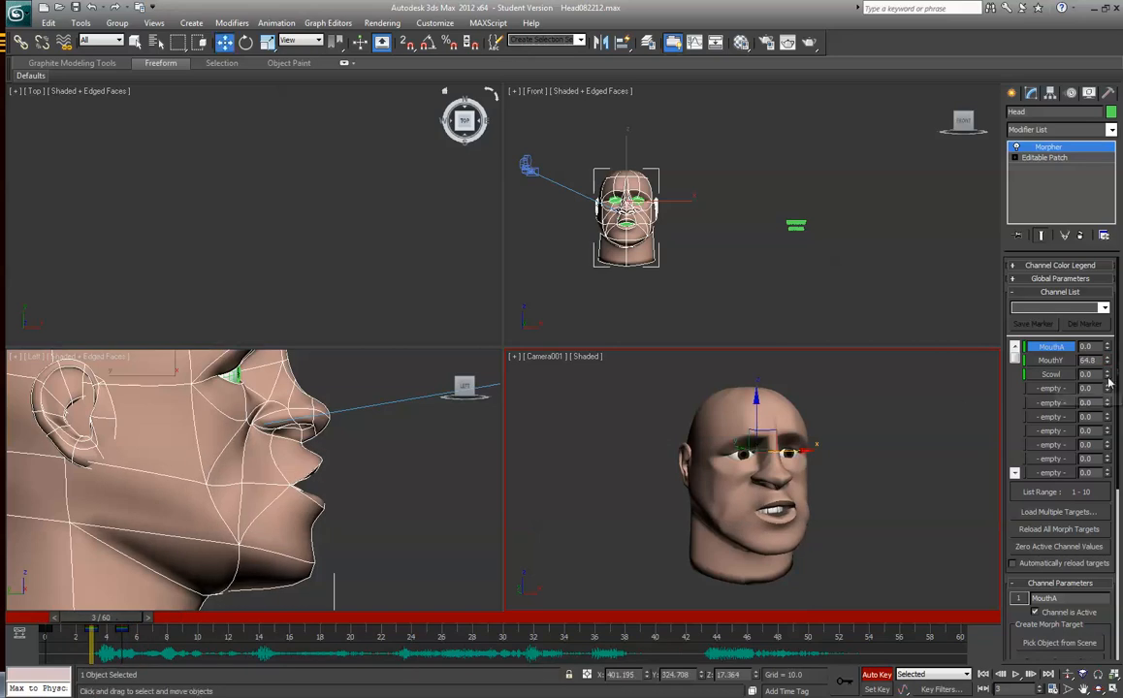
left_click_drag(1107, 374, 1116, 279)
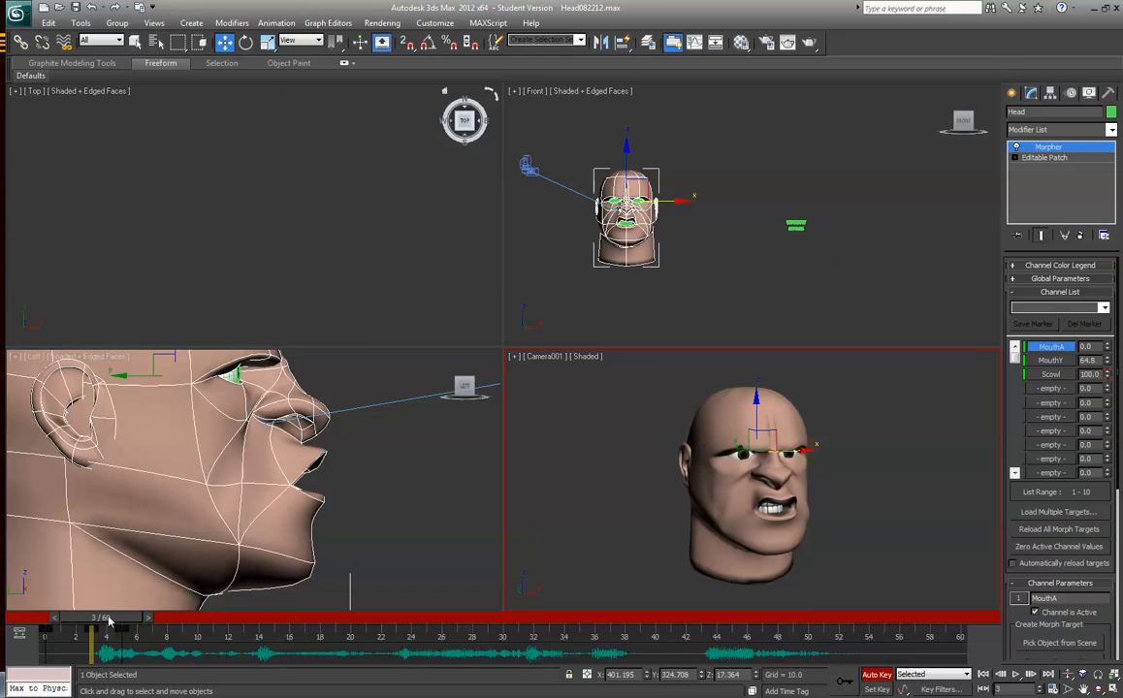
Review the pose at frame 5 and key the MouthY channel at 0 on frame 6.
left_click_drag(101, 618, 136, 619)
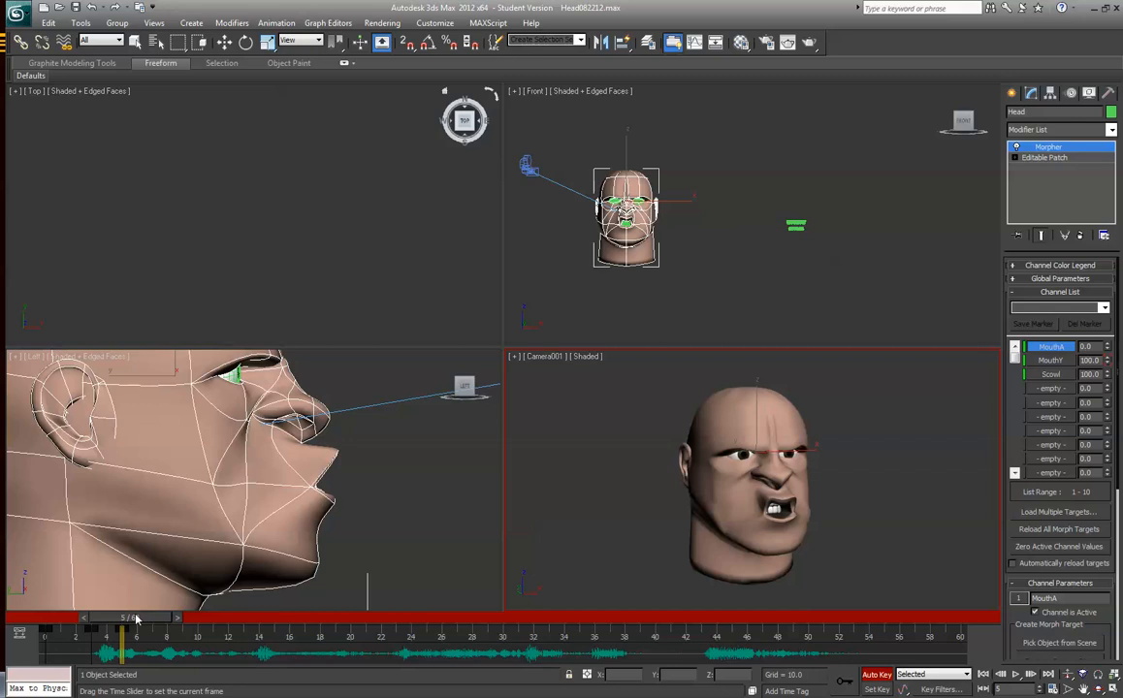
key("w")
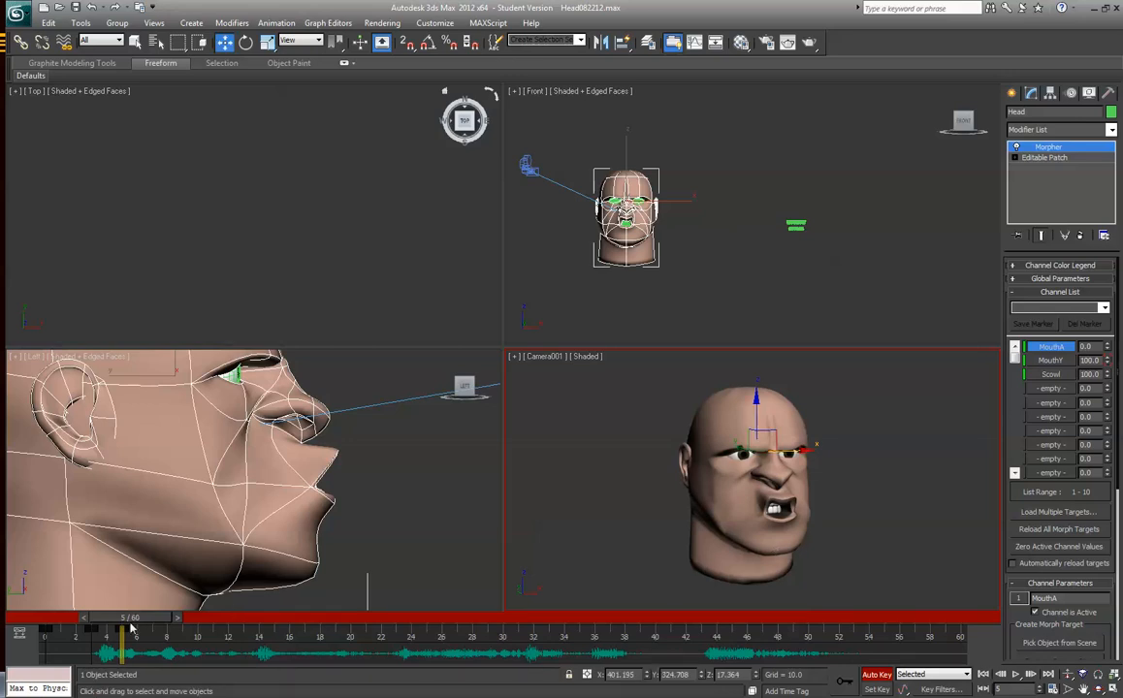
key("q")
mouse_move(135, 618)
left_mouse_down()
mouse_move(191, 621)
mouse_move(153, 618)
mouse_move(165, 621)
left_mouse_up()
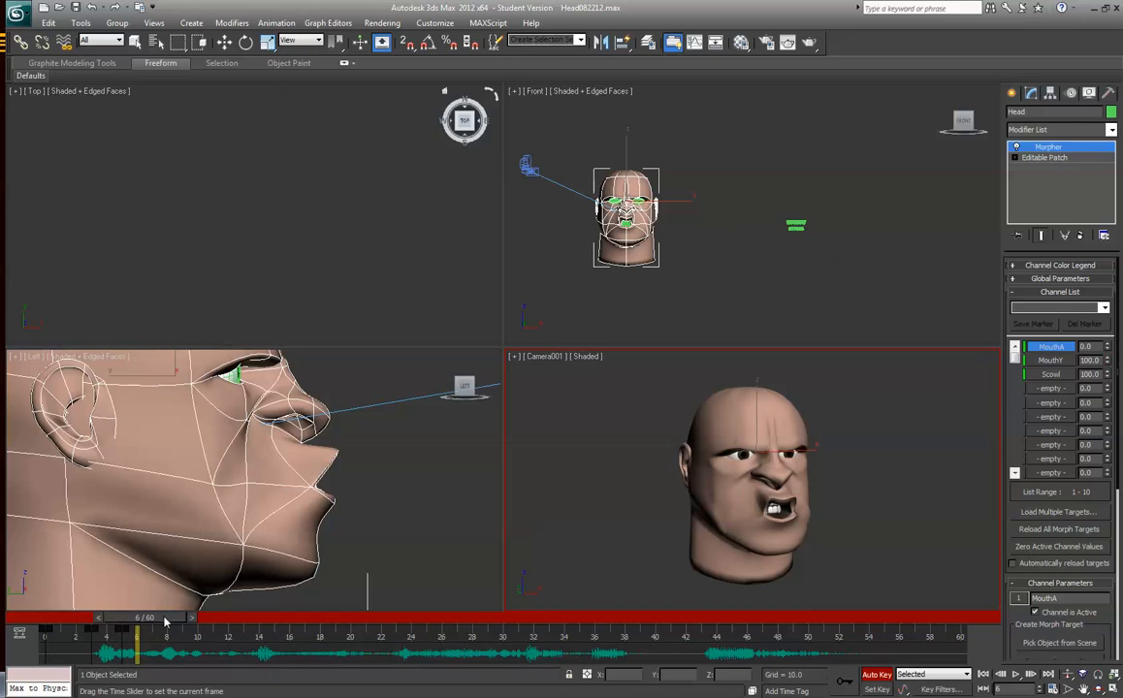
key("w")
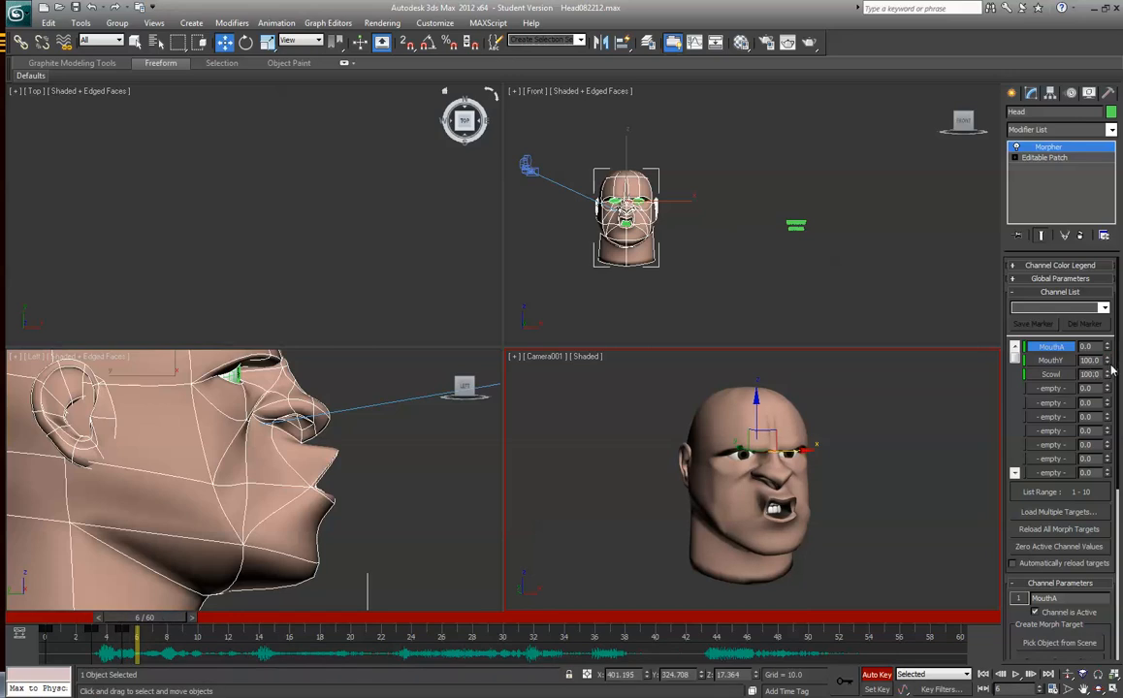
left_click_drag(1108, 365, 1106, 423)
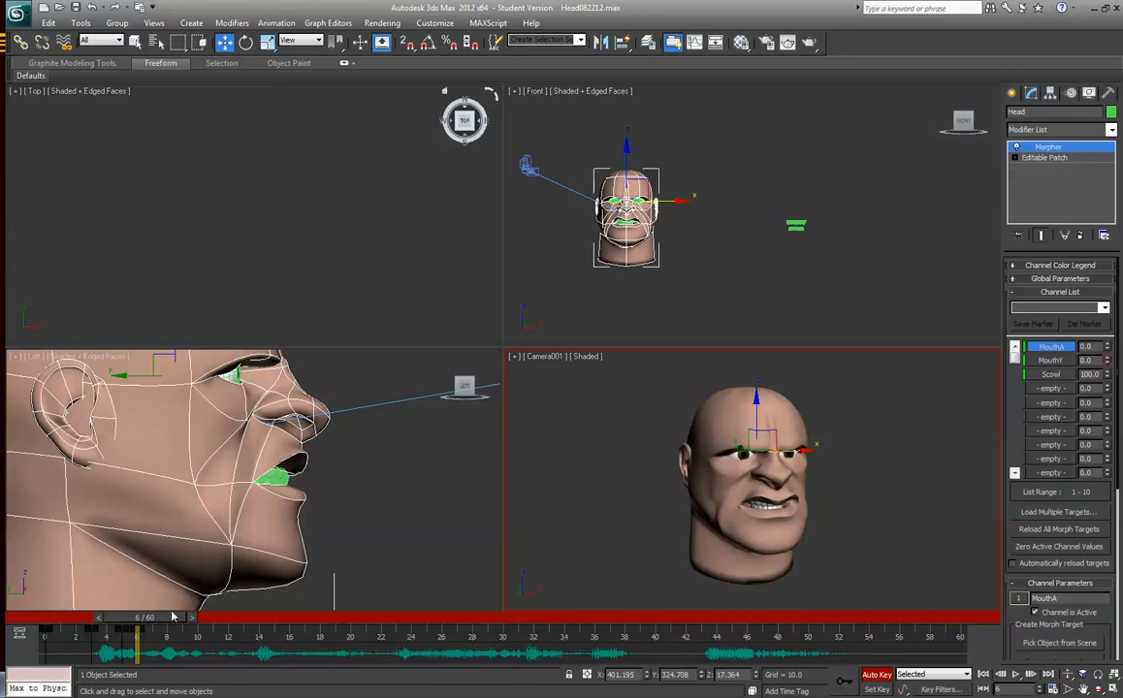
Key the MouthA channel at 100 on frame 8, check the motion back to frame 5, and shift that key to frame 9.
left_click_drag(186, 617, 215, 617)
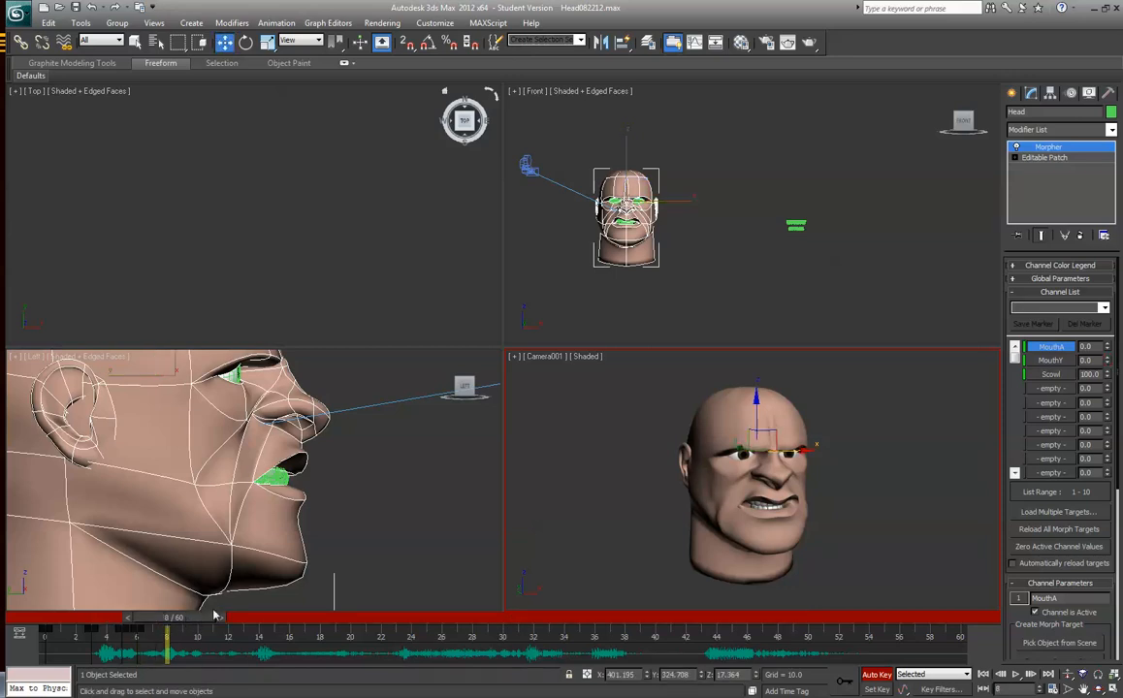
left_click(1110, 346)
left_click_drag(1110, 346, 1118, 261)
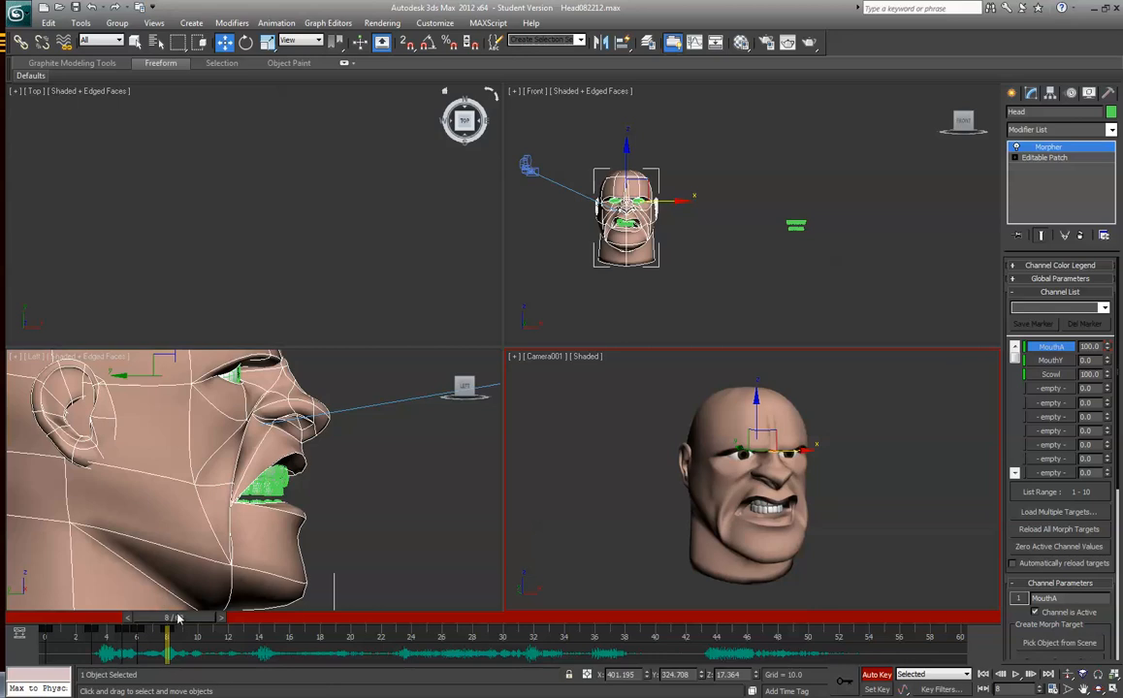
left_click_drag(174, 617, 134, 630)
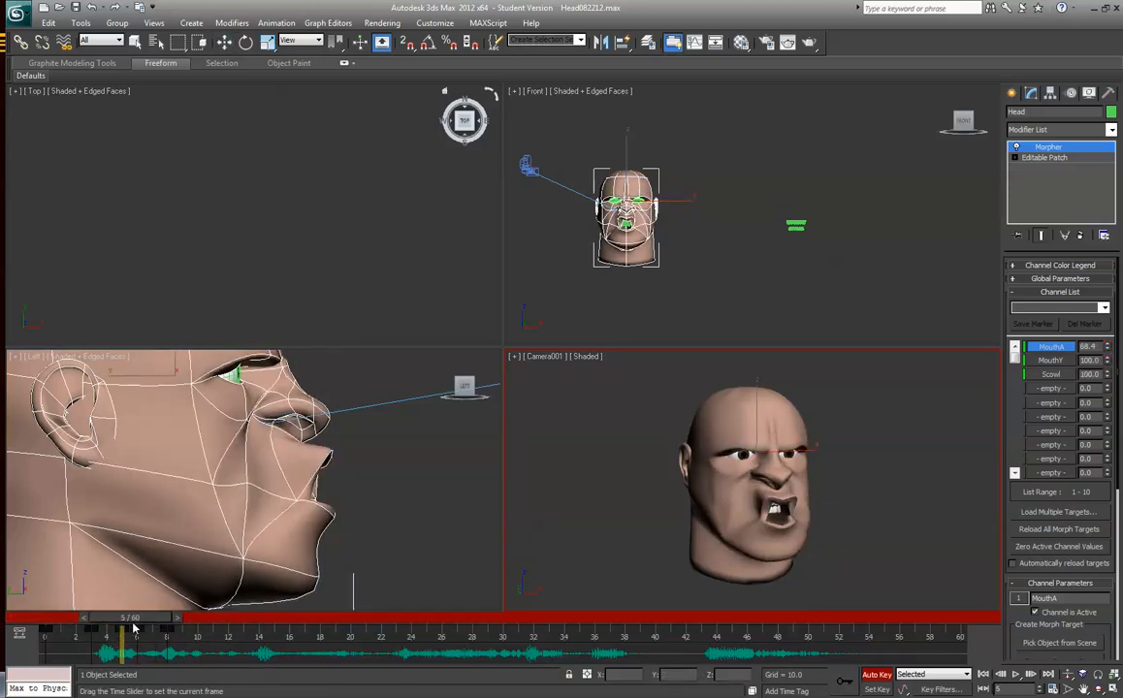
key("w")
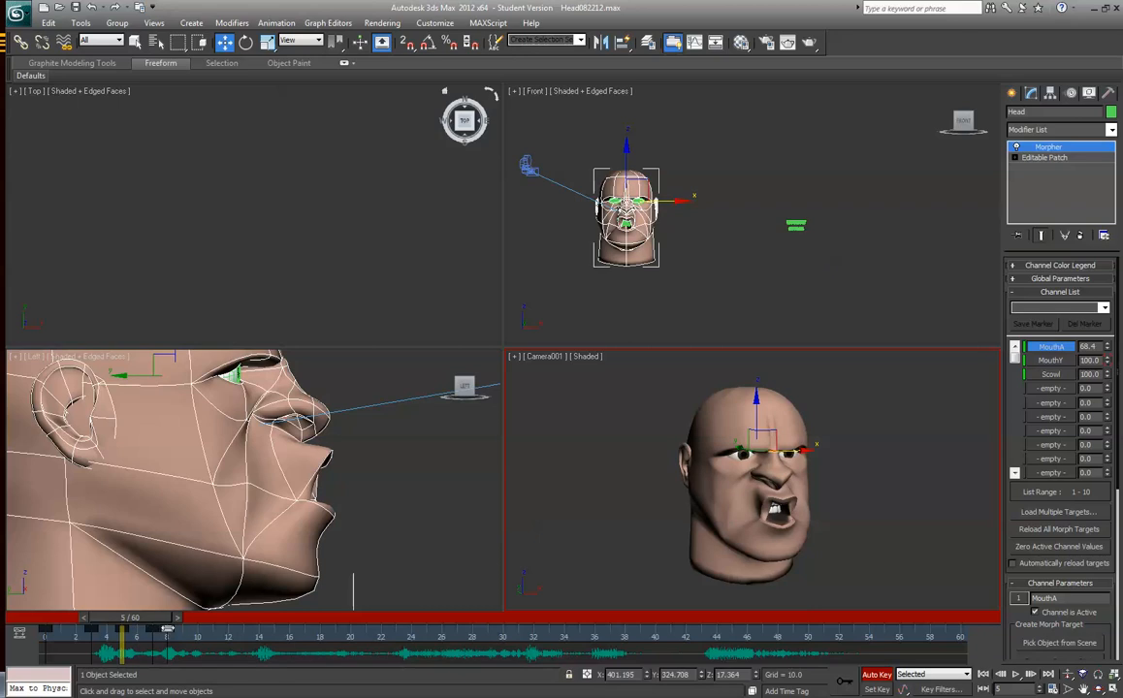
mouse_move(167, 629)
left_mouse_down()
mouse_move(183, 629)
mouse_move(110, 621)
mouse_move(243, 633)
mouse_move(155, 630)
mouse_move(217, 634)
mouse_move(182, 632)
left_mouse_up()
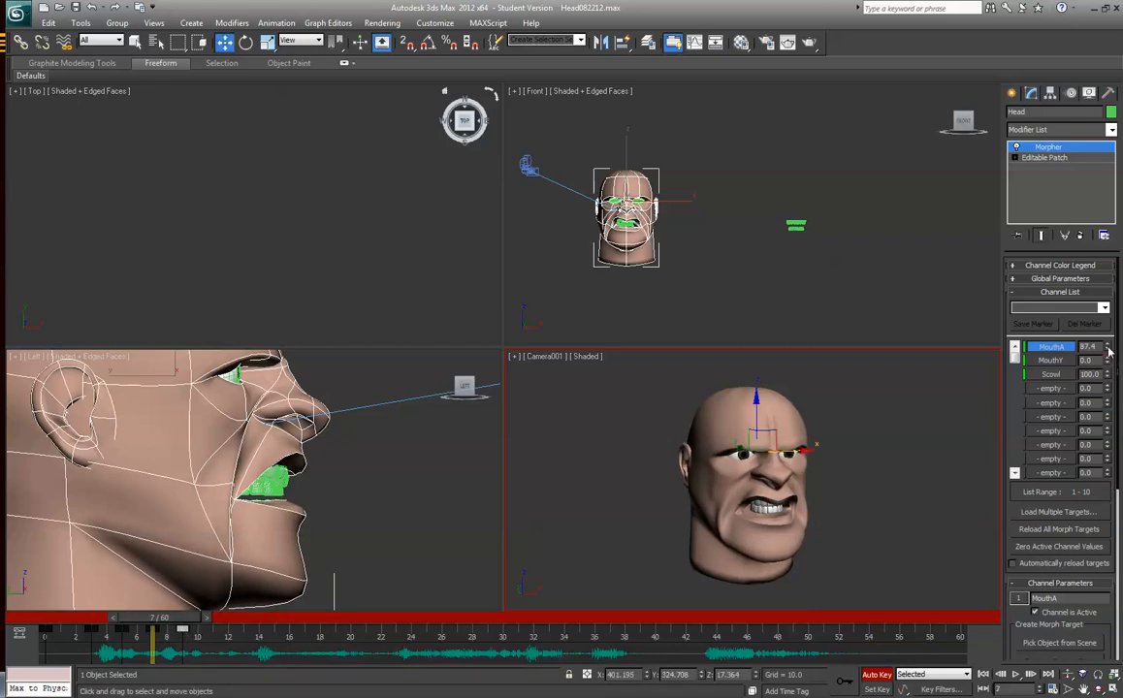
Key the head's MouthA channel at 0 on frames 7 and 12.
left_click_drag(1108, 350, 1109, 471)
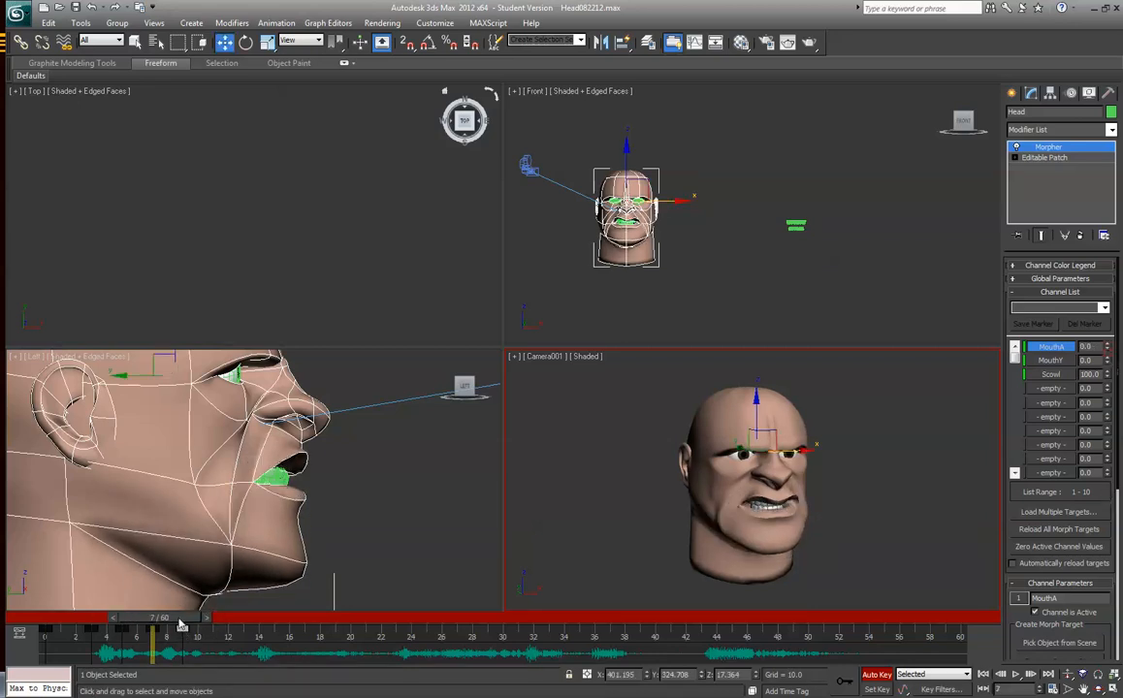
mouse_move(155, 630)
left_mouse_down()
mouse_move(97, 632)
mouse_move(256, 638)
left_mouse_up()
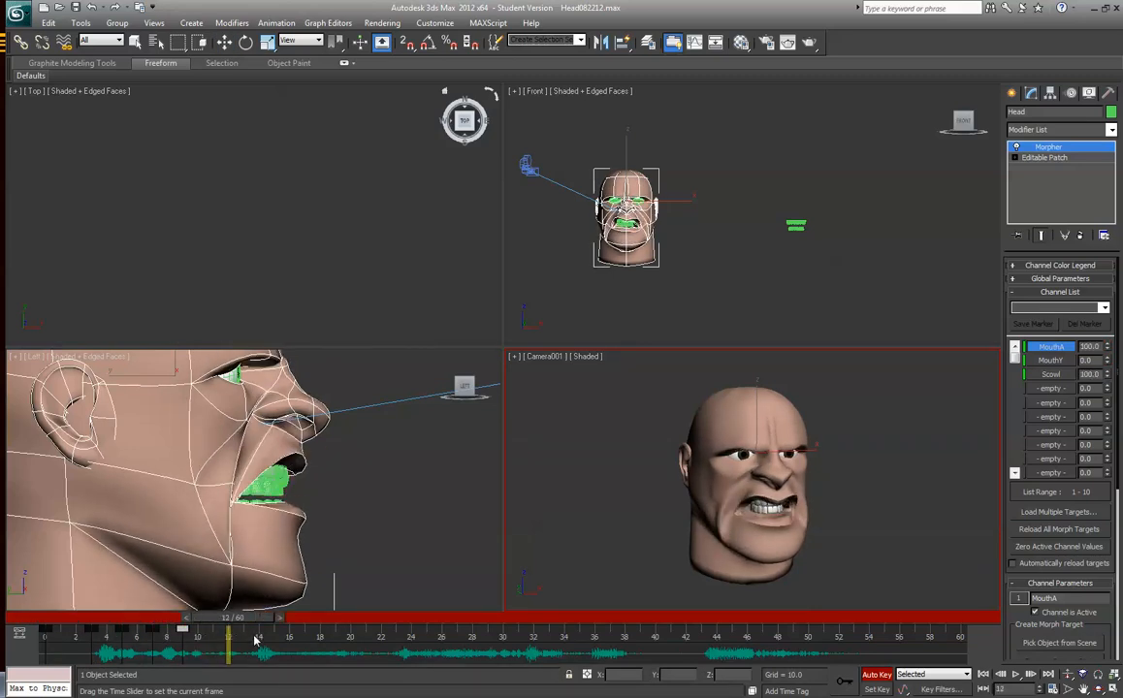
key("w")
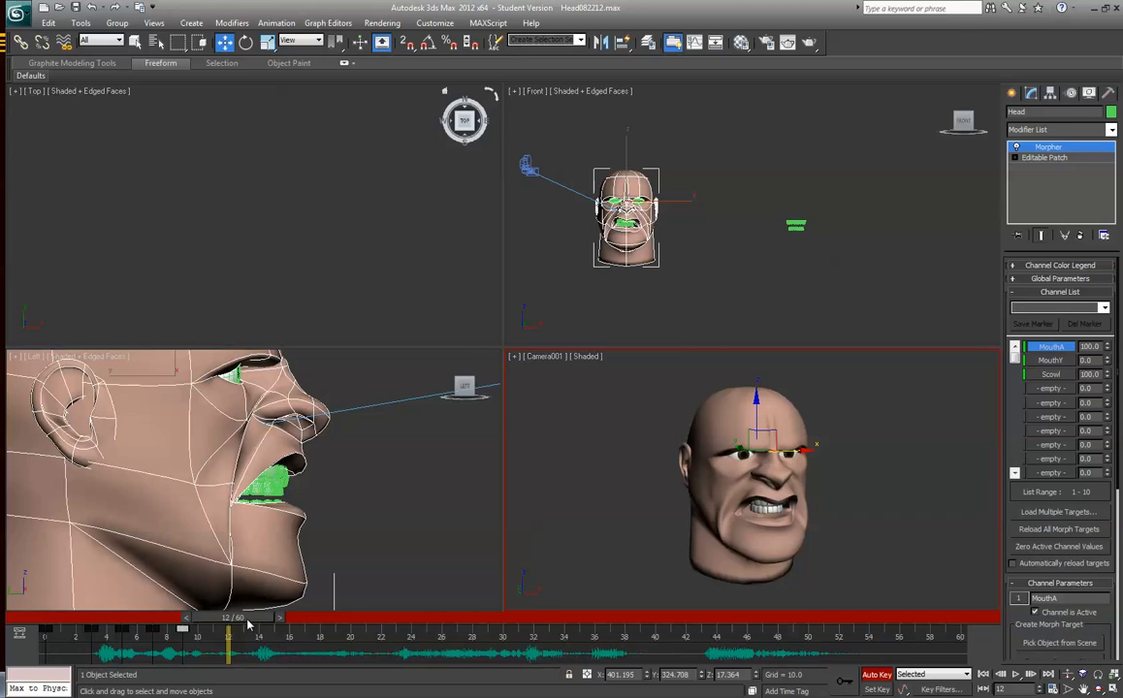
mouse_move(249, 625)
left_mouse_down()
mouse_move(229, 628)
mouse_move(248, 626)
left_mouse_up()
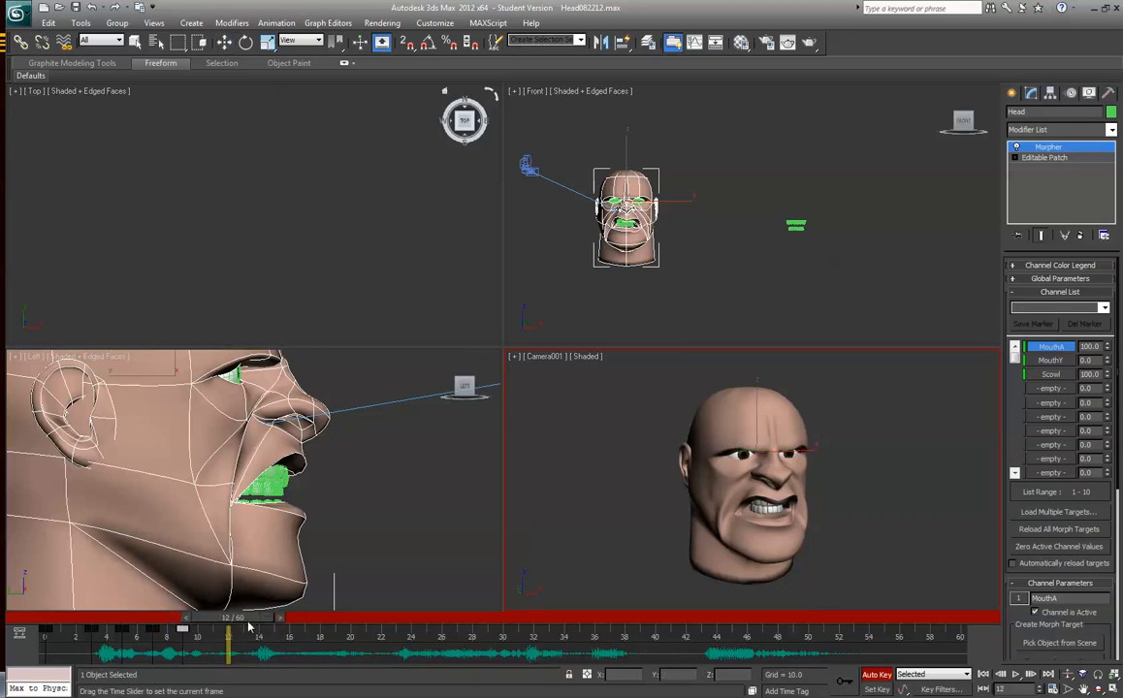
right_click(1108, 349)
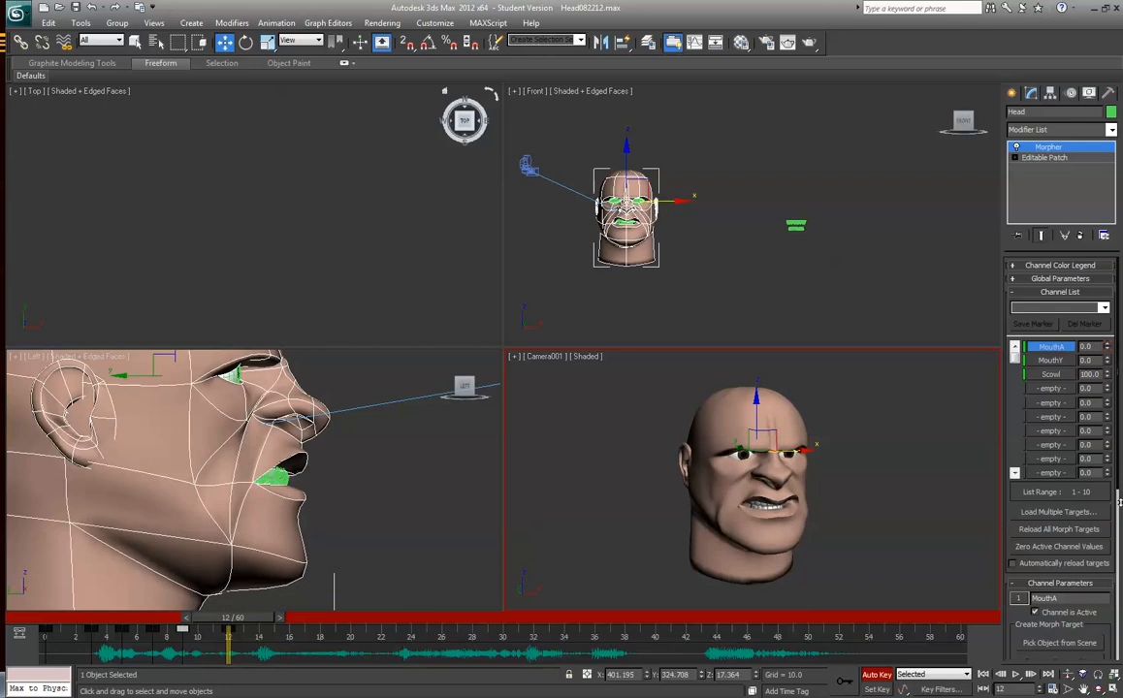
mouse_move(233, 628)
left_mouse_down()
mouse_move(194, 628)
mouse_move(251, 630)
mouse_move(238, 632)
left_mouse_up()
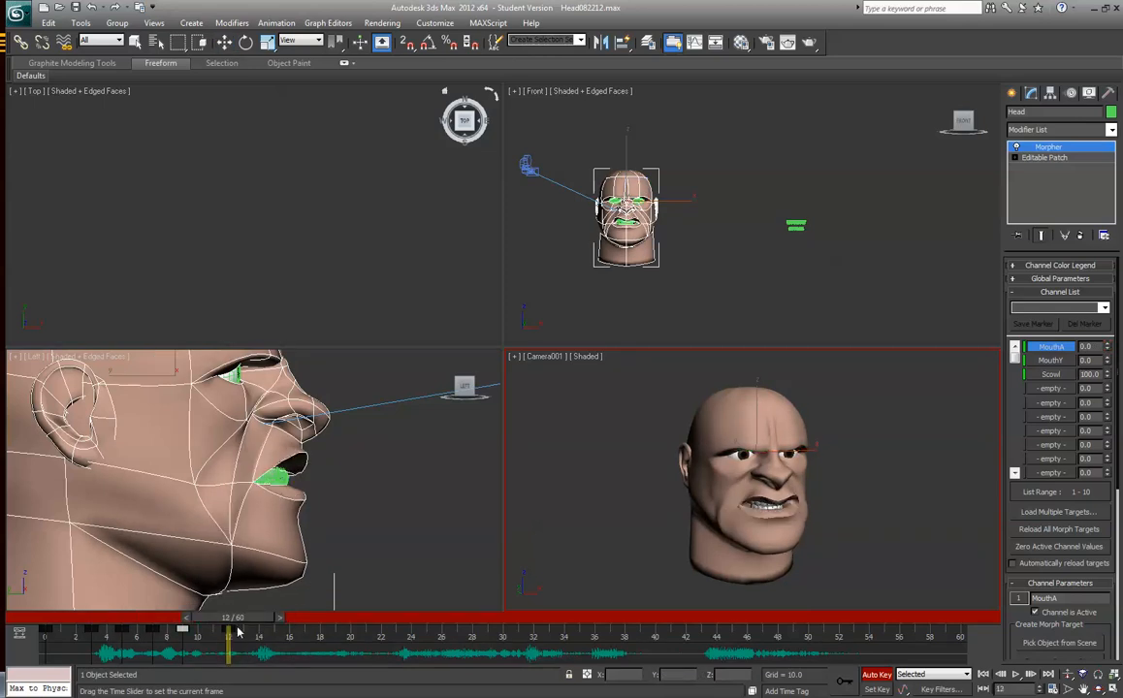
key("w")
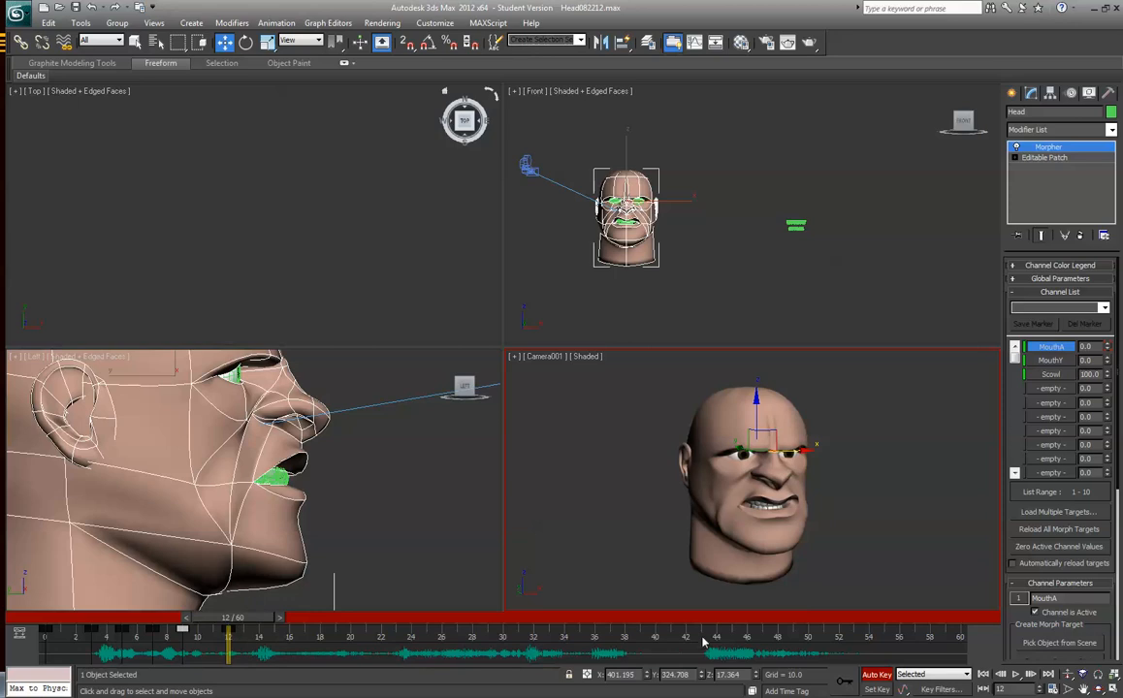
Apply a Morpher modifier to the Teeth object and load TeethOpen as its morph target.
left_click(762, 504)
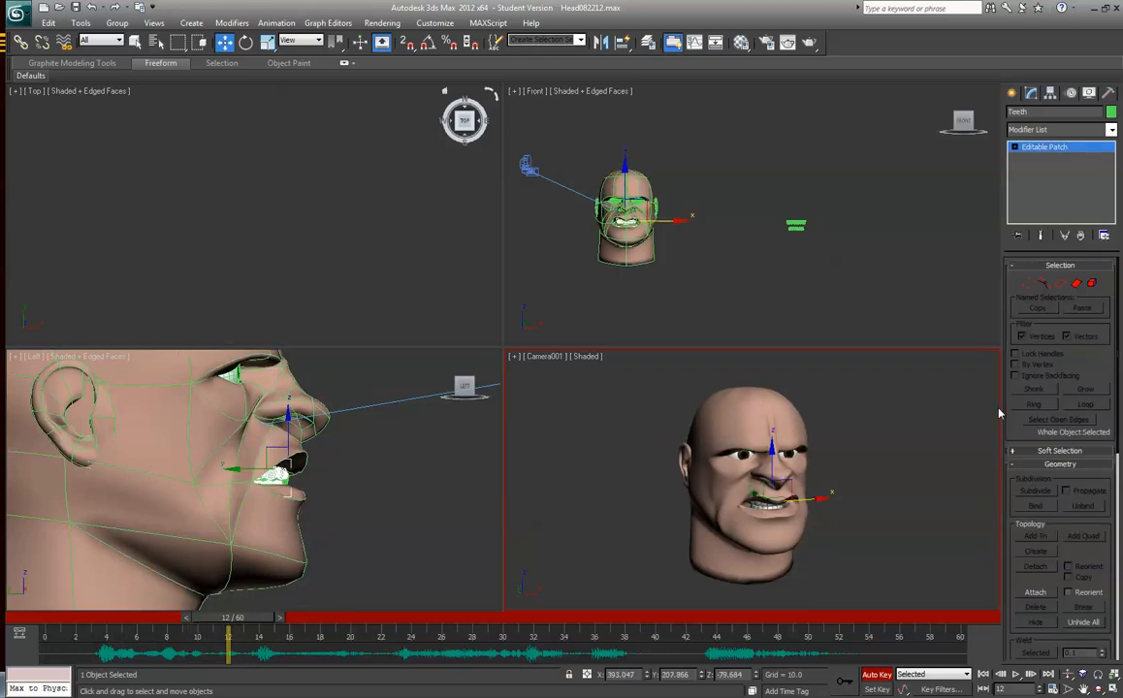
left_click(1106, 129)
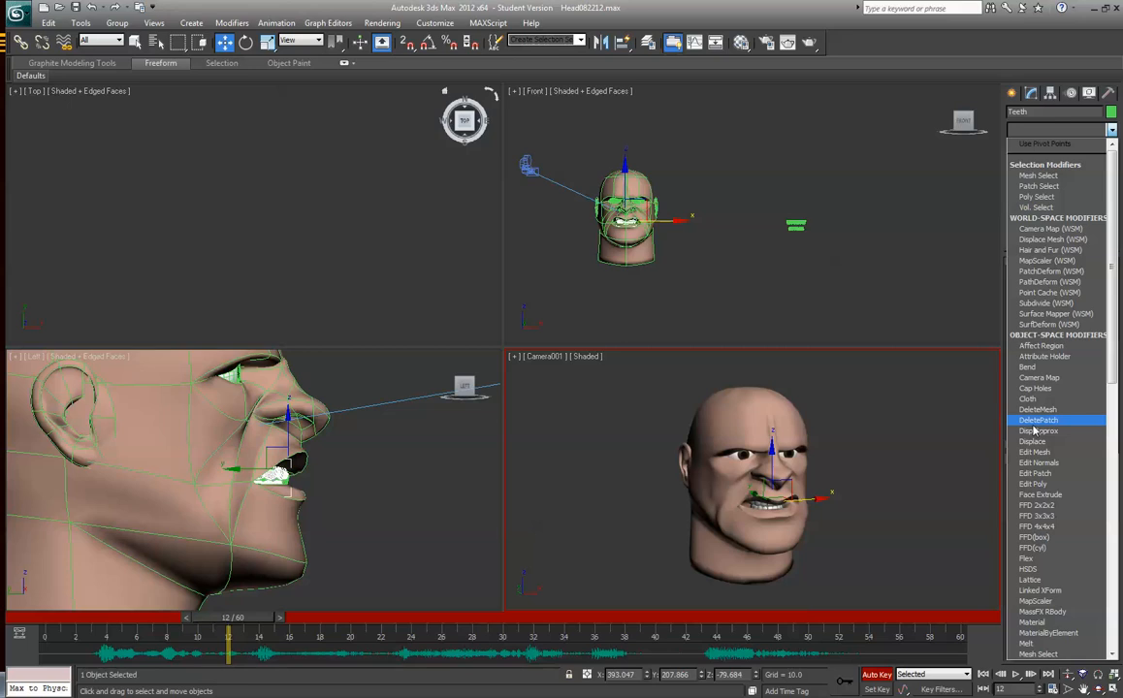
scroll(1103, 475, "down", 12)
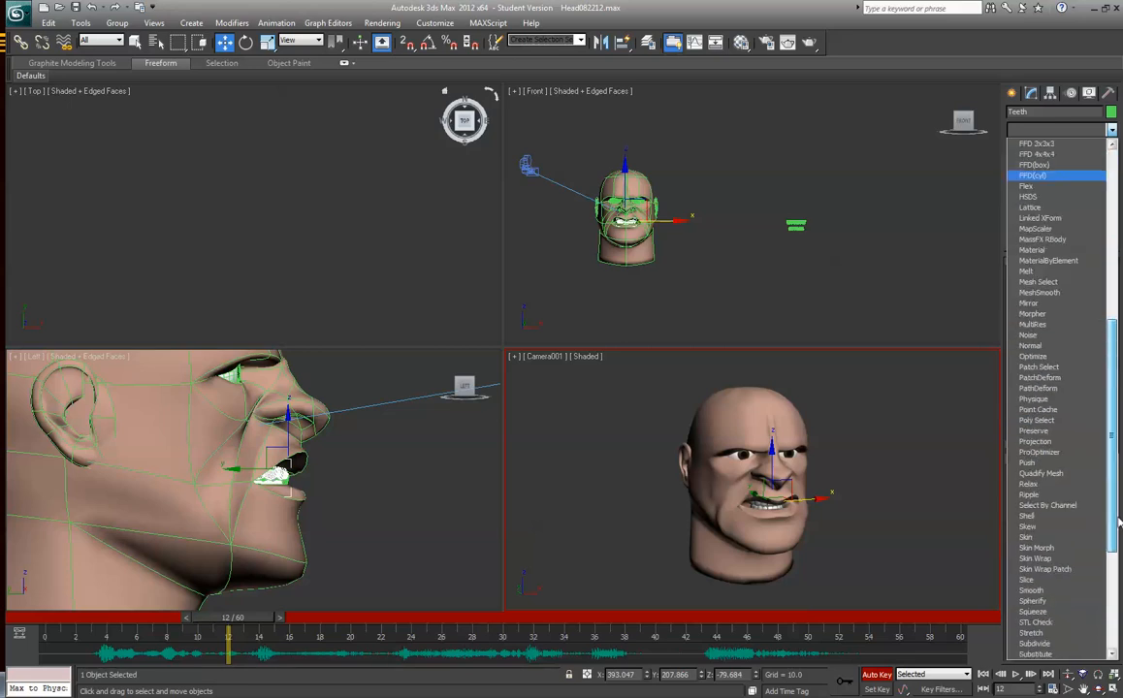
left_click(1041, 314)
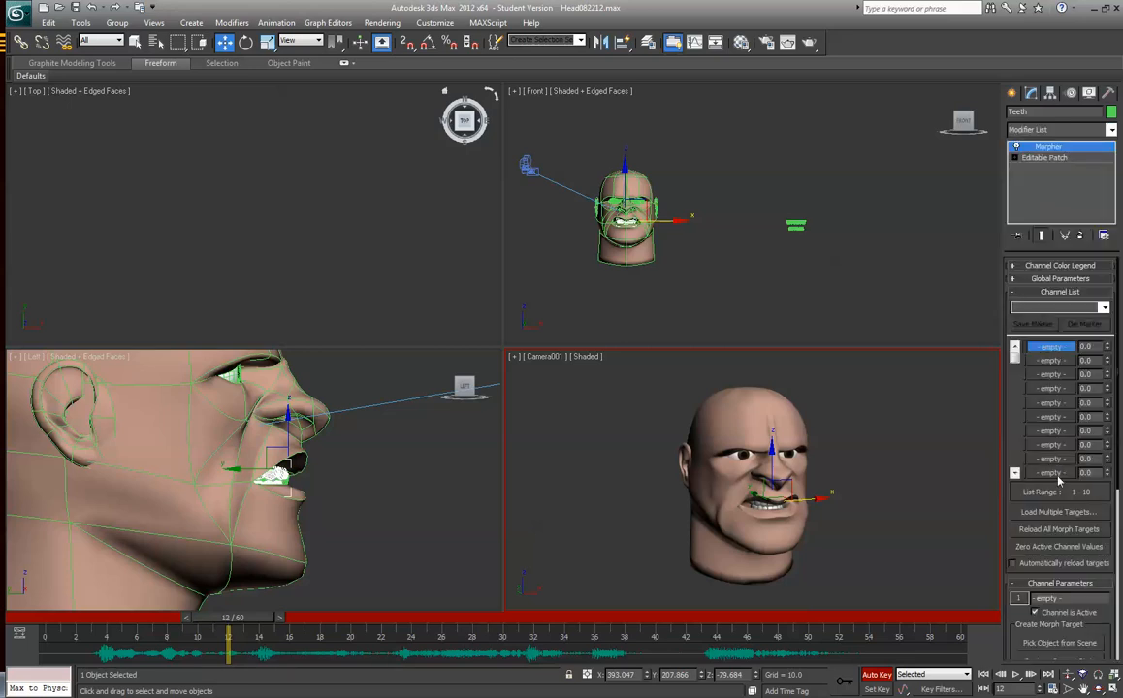
left_click(1060, 511)
left_click(256, 222)
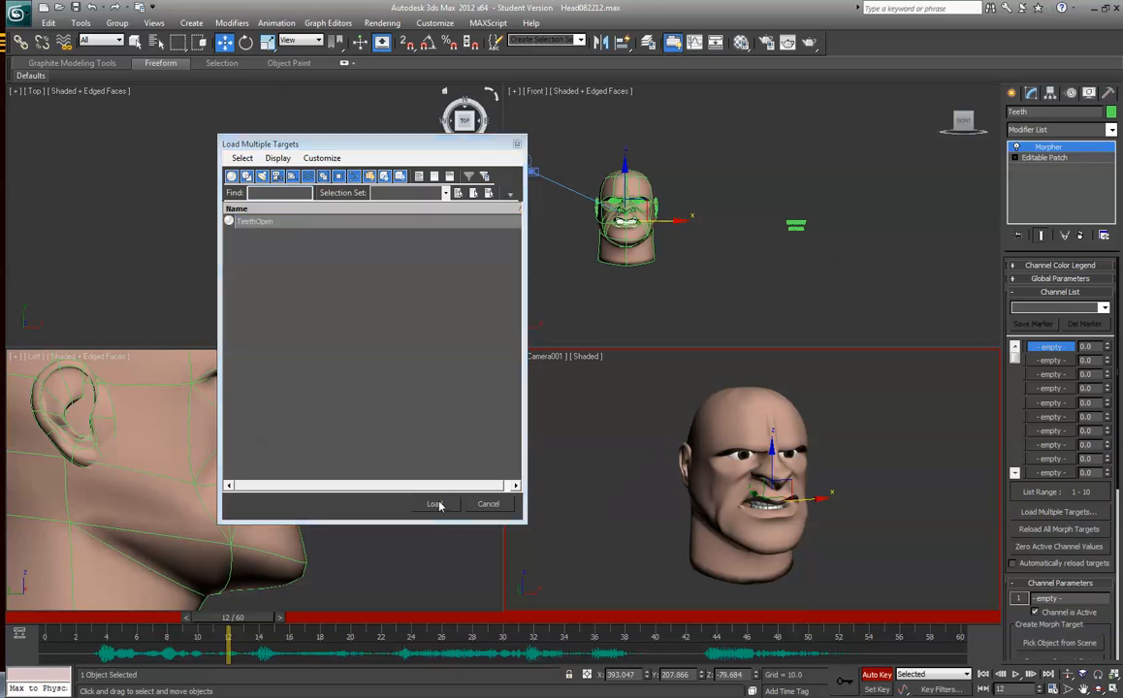
left_click(435, 504)
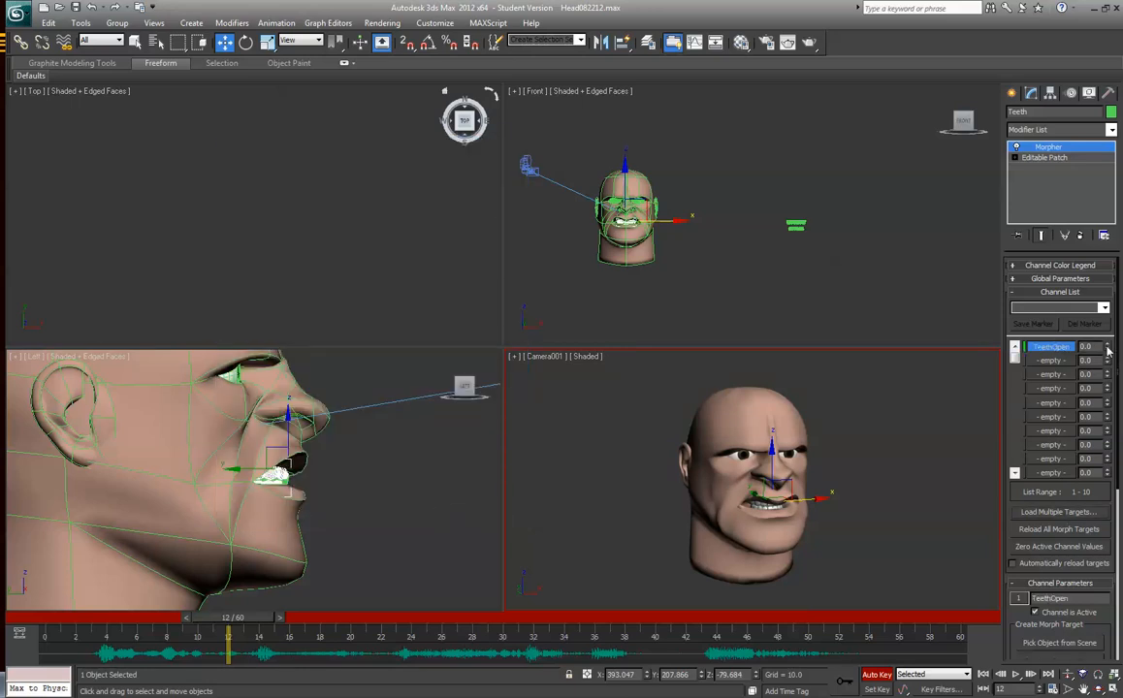
Key the teeth's TeethOpen channel at 0 on frames 12 and 7.
left_click_drag(1108, 349, 1120, 475)
left_click_drag(229, 618, 152, 628)
key("w")
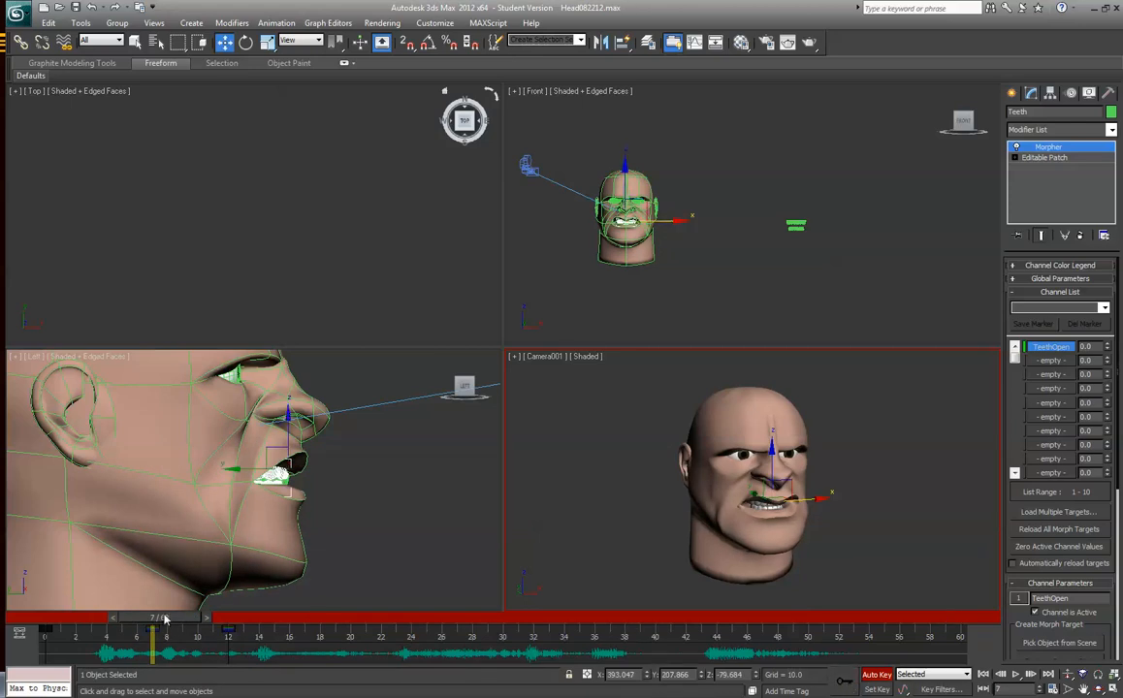
Move to frame 9 and key the TeethOpen channel at 100.
key("q")
left_click_drag(153, 619, 203, 630)
key("w")
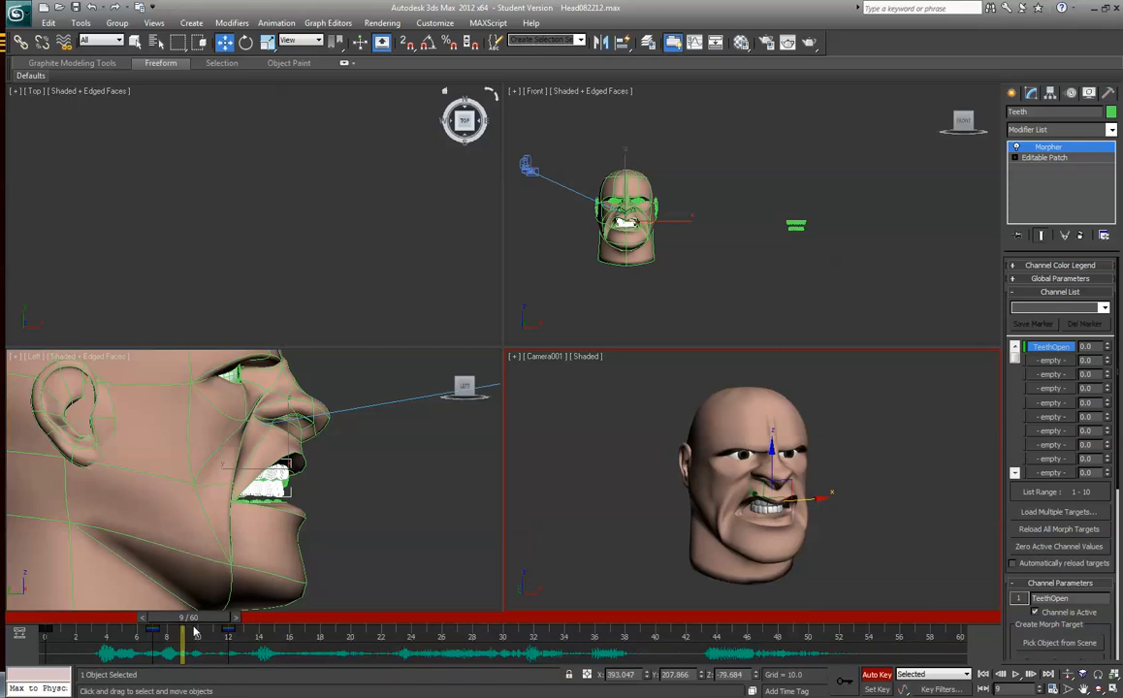
left_click_drag(1108, 347, 1108, 236)
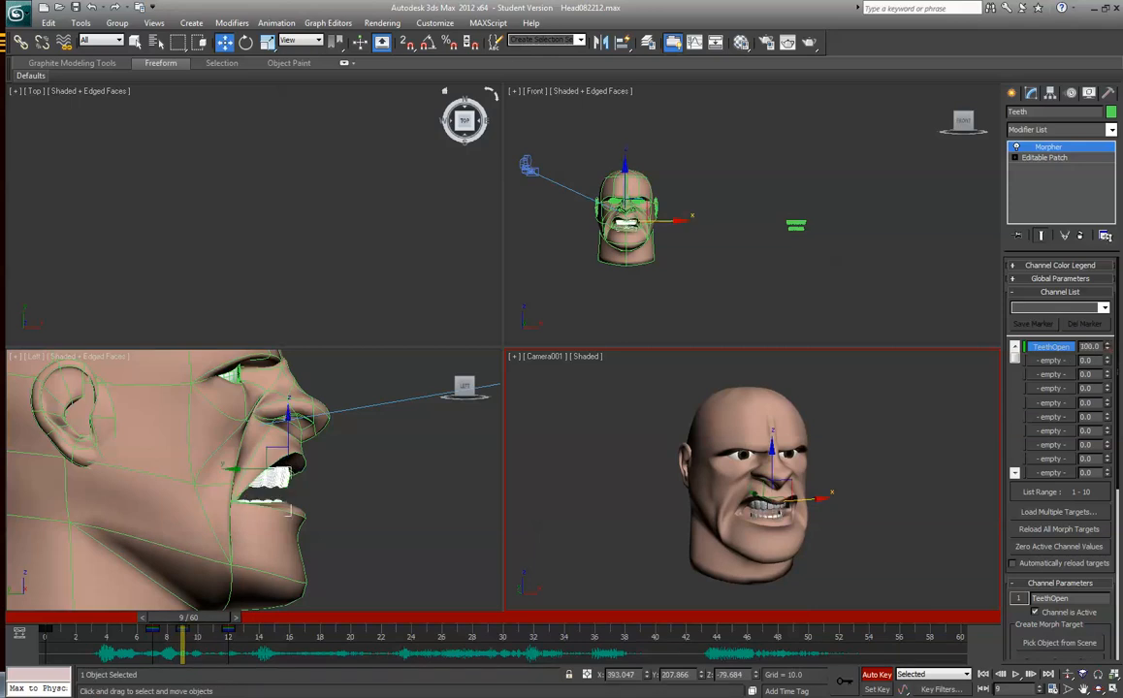
Scrub to frame 12 to check the teeth motion and turn off Auto Key.
key("q")
left_click_drag(211, 626, 248, 637)
key("w")
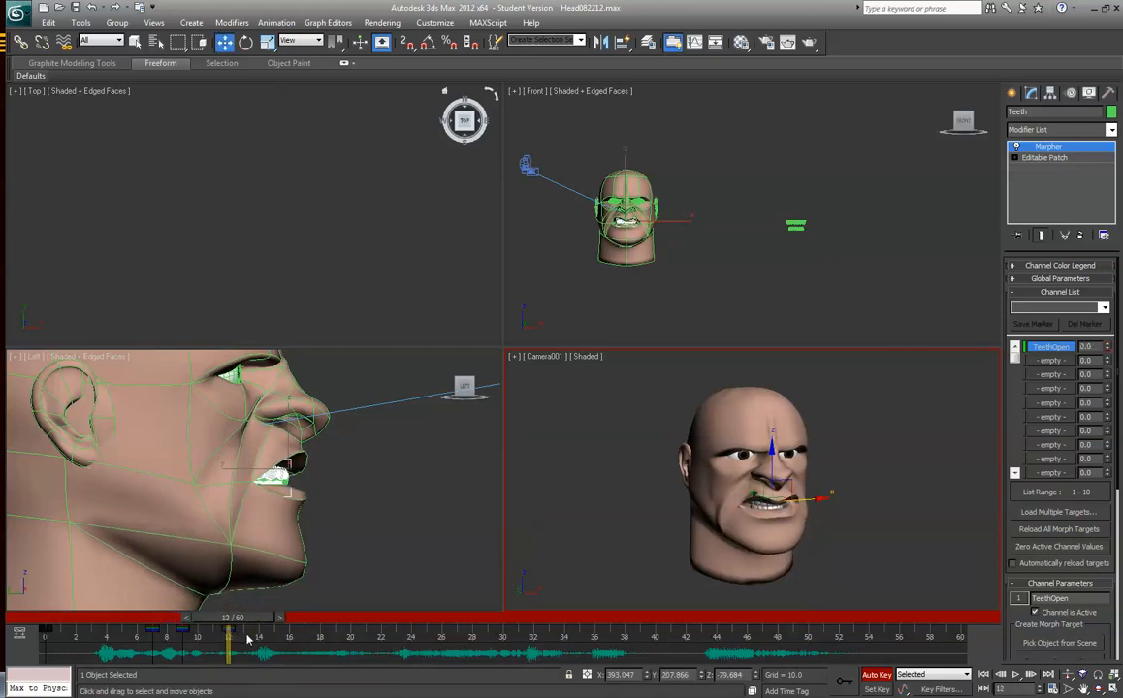
left_click(878, 676)
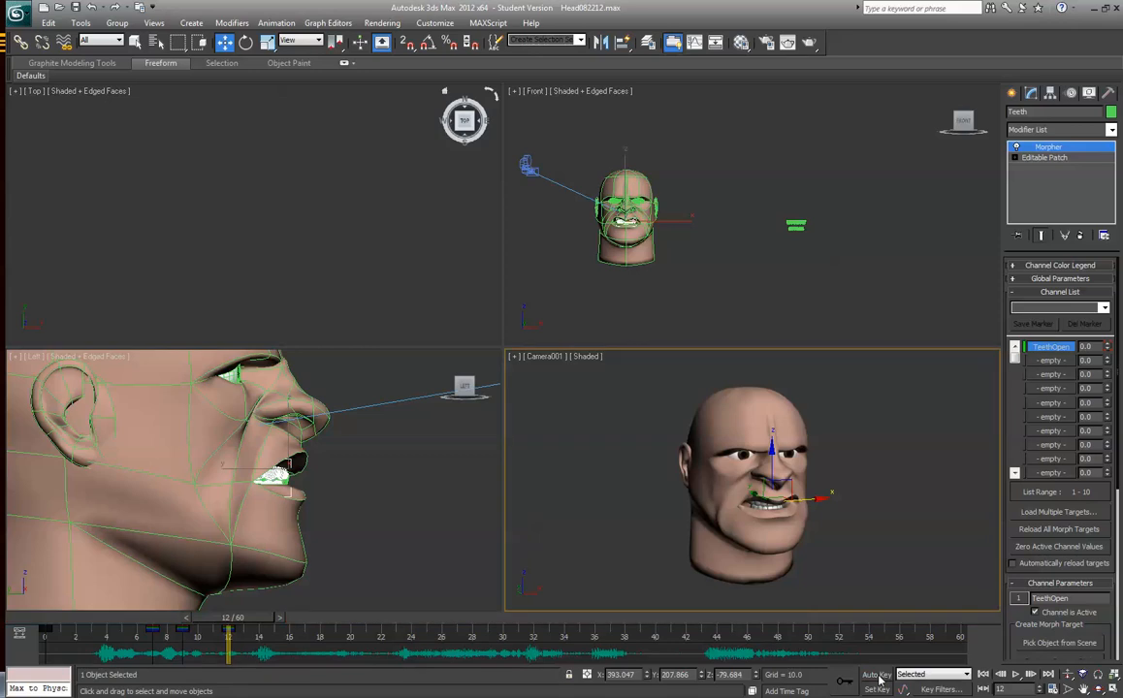